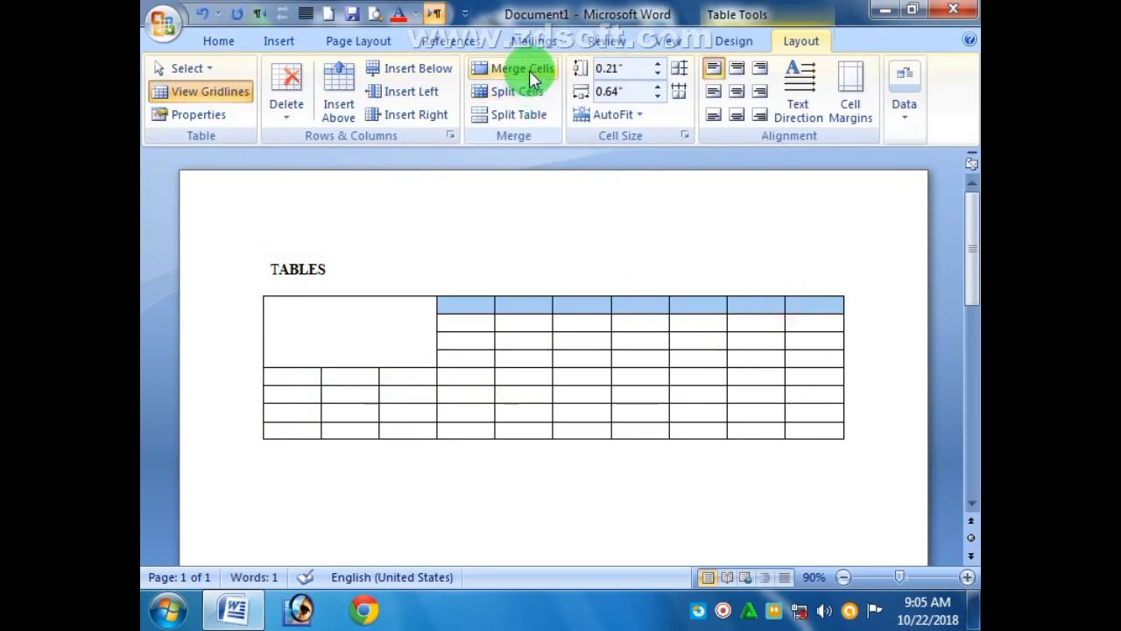
Merge the first three columns of cells in the two rows below the wide header cell, and likewise merge the next three columns.
left_click_drag(483, 320, 555, 341)
left_click(508, 83)
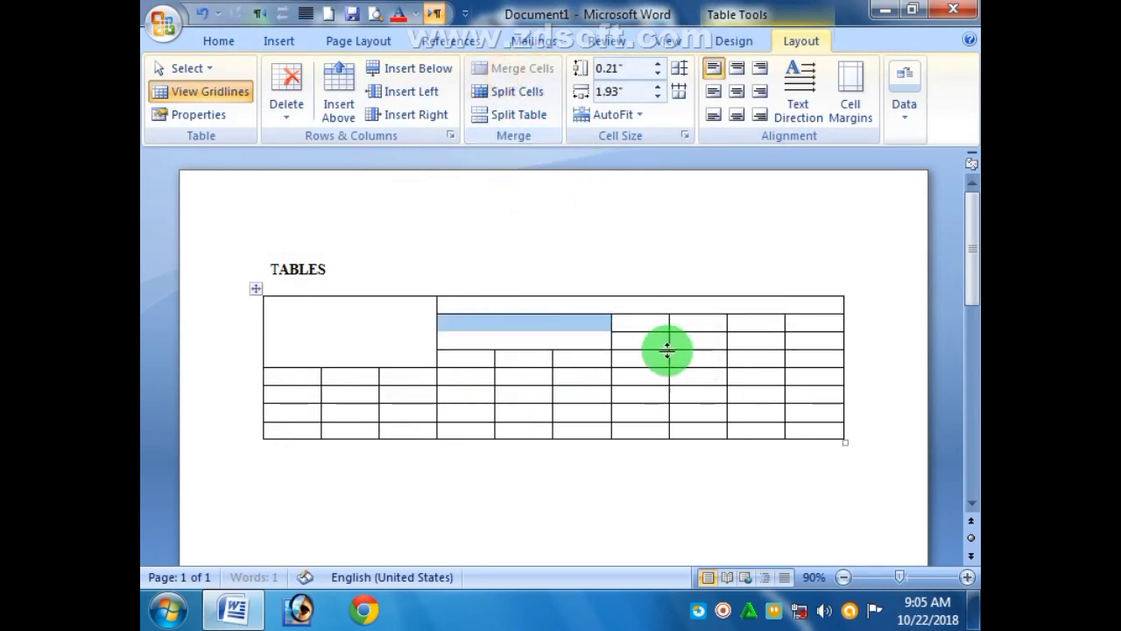
left_click_drag(648, 325, 744, 337)
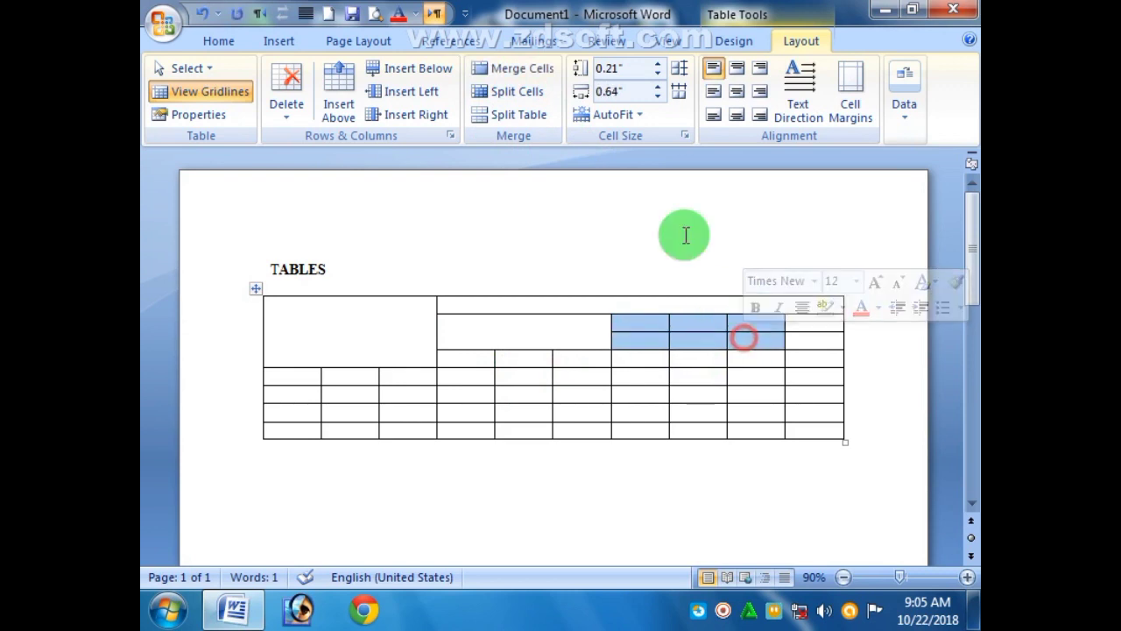
left_click(531, 69)
Merge the three cells of the last column below the wide header cell into one tall cell.
left_click_drag(821, 329, 814, 361)
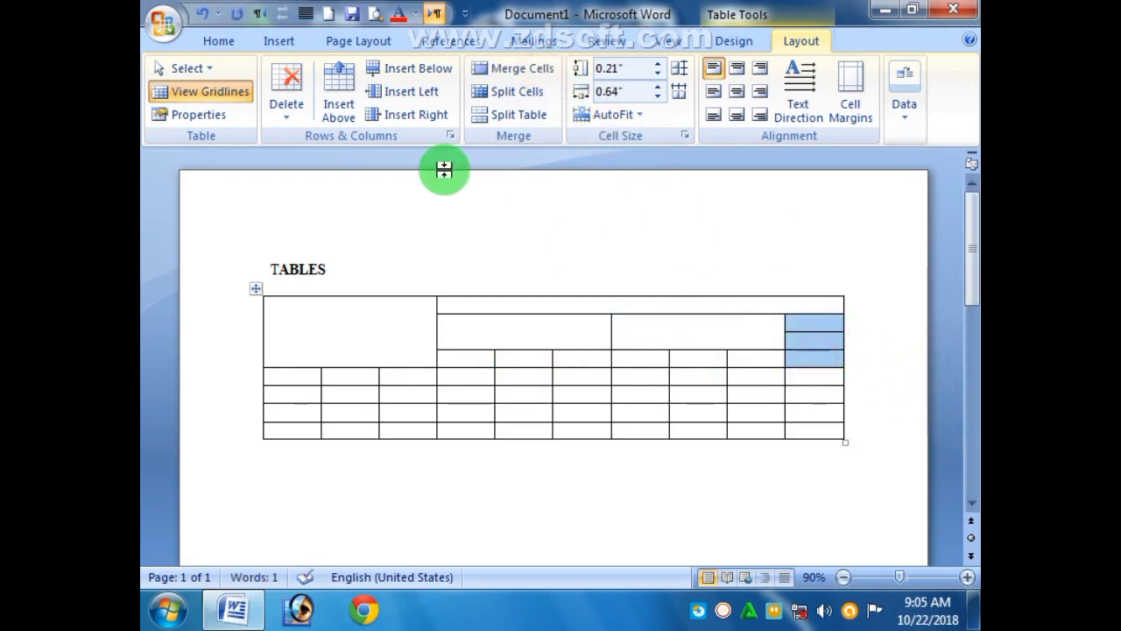
left_click(418, 70)
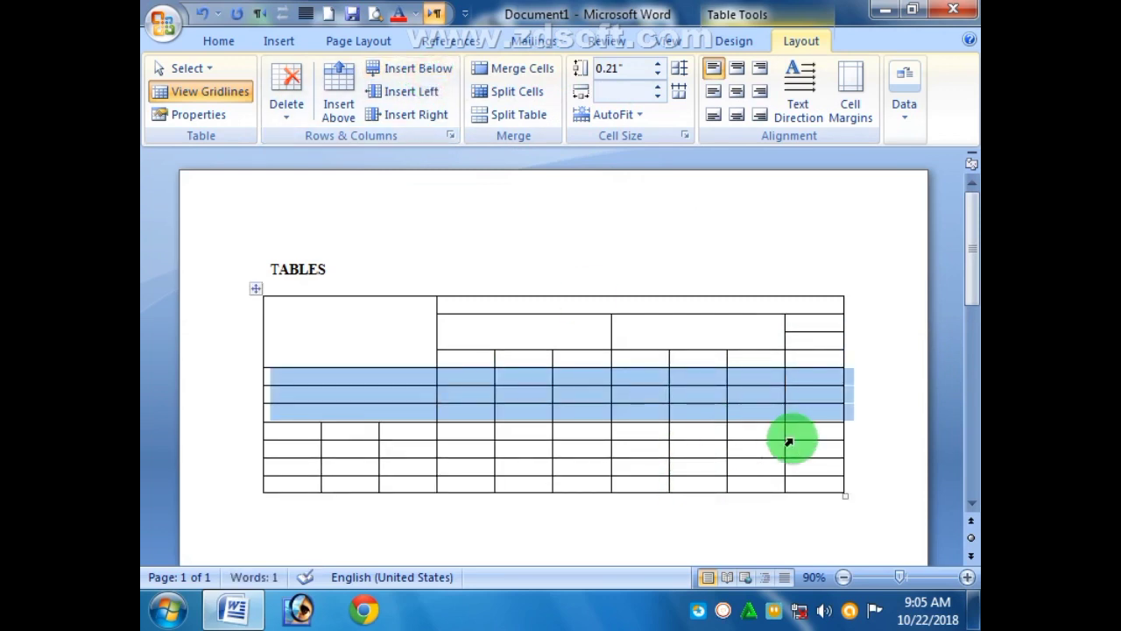
key("ctrl+z")
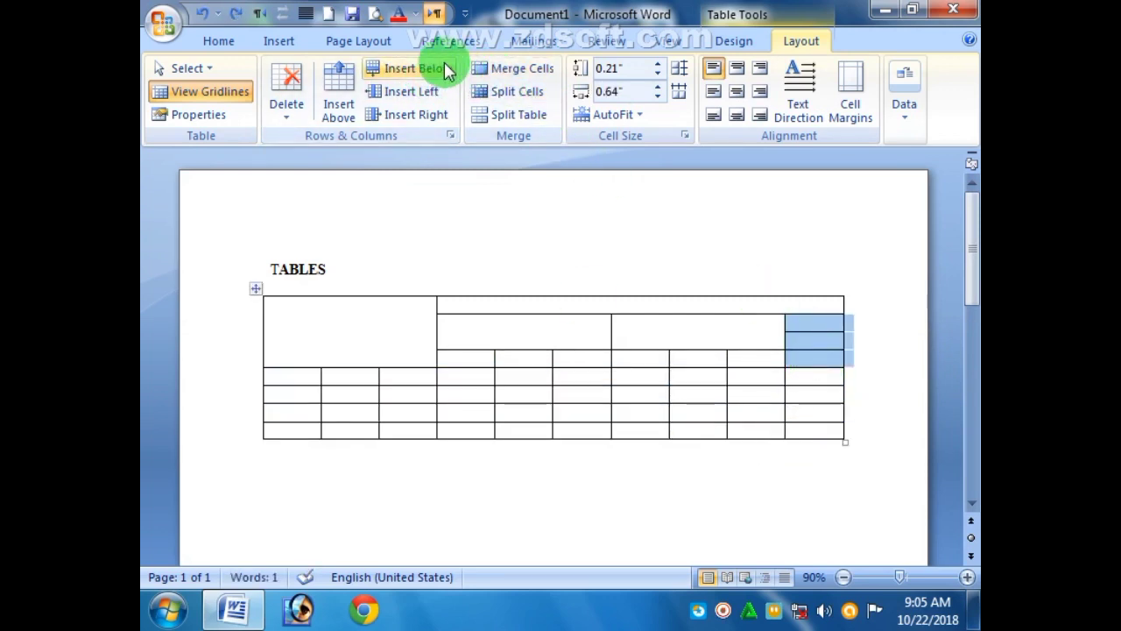
left_click(513, 68)
left_click(738, 482)
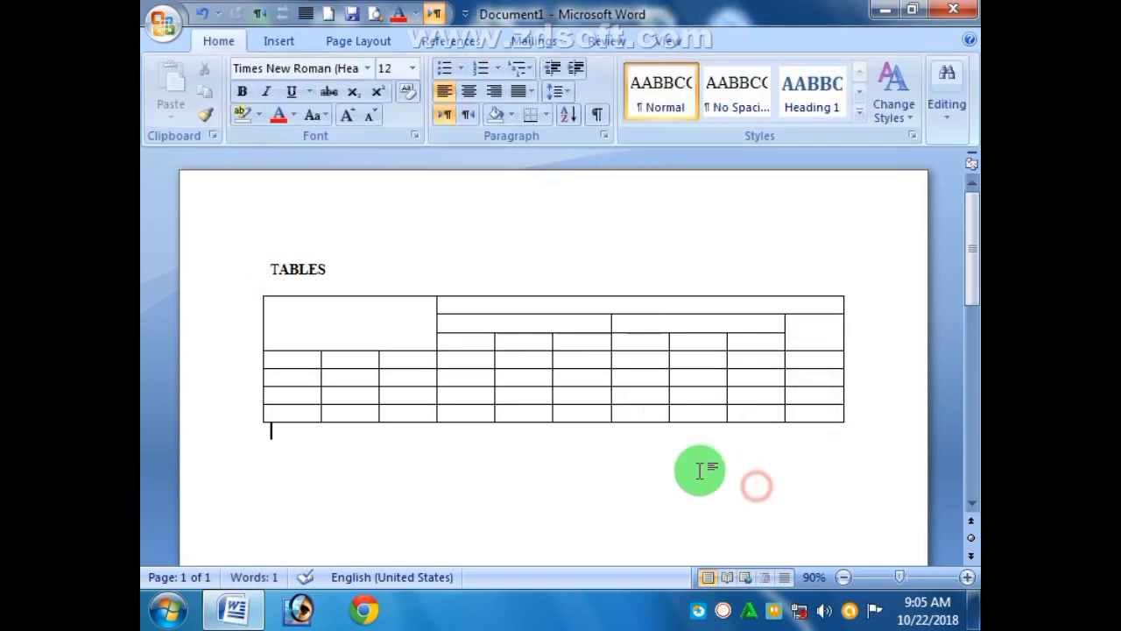
Stretch the table slightly taller and enter SUBJECTS in the large merged cell at its upper-left corner.
left_click_drag(845, 426, 843, 458)
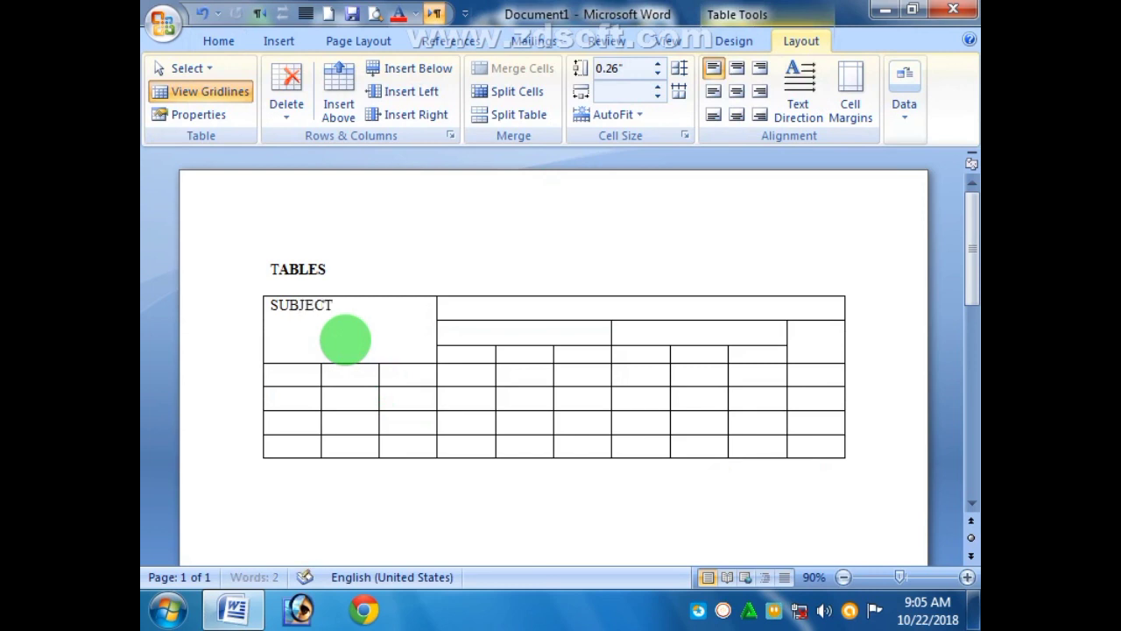
Merge the first two cells in each of the four rows below the SUBJECTS cell.
left_click_drag(321, 383, 307, 383)
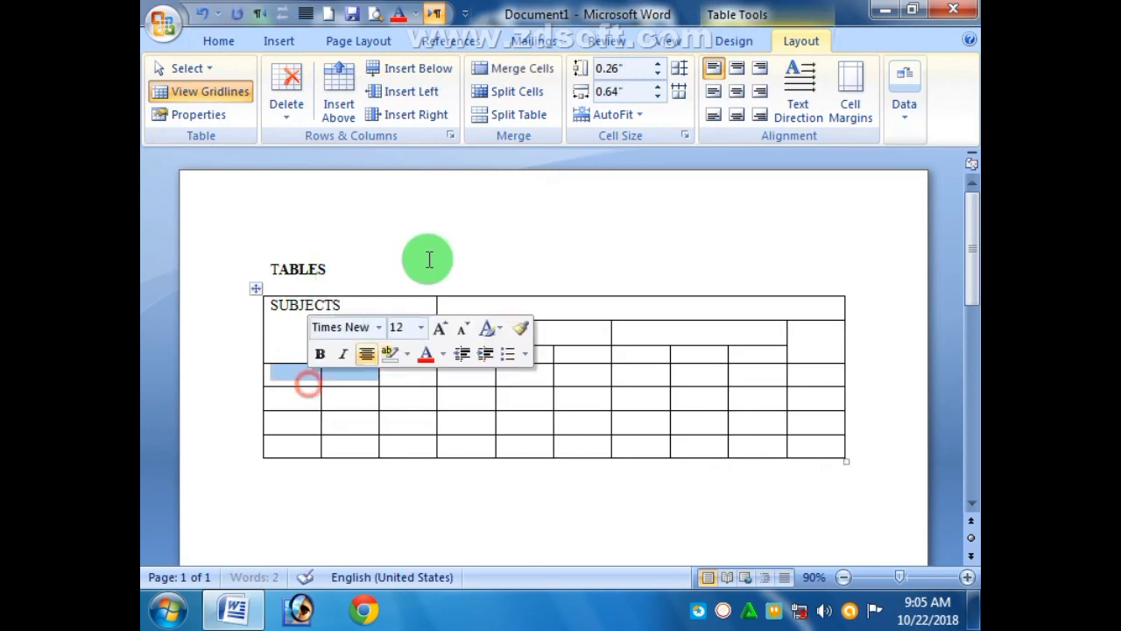
left_click(508, 69)
left_click_drag(333, 403, 311, 451)
key("F4")
key("F4")
left_click(339, 473)
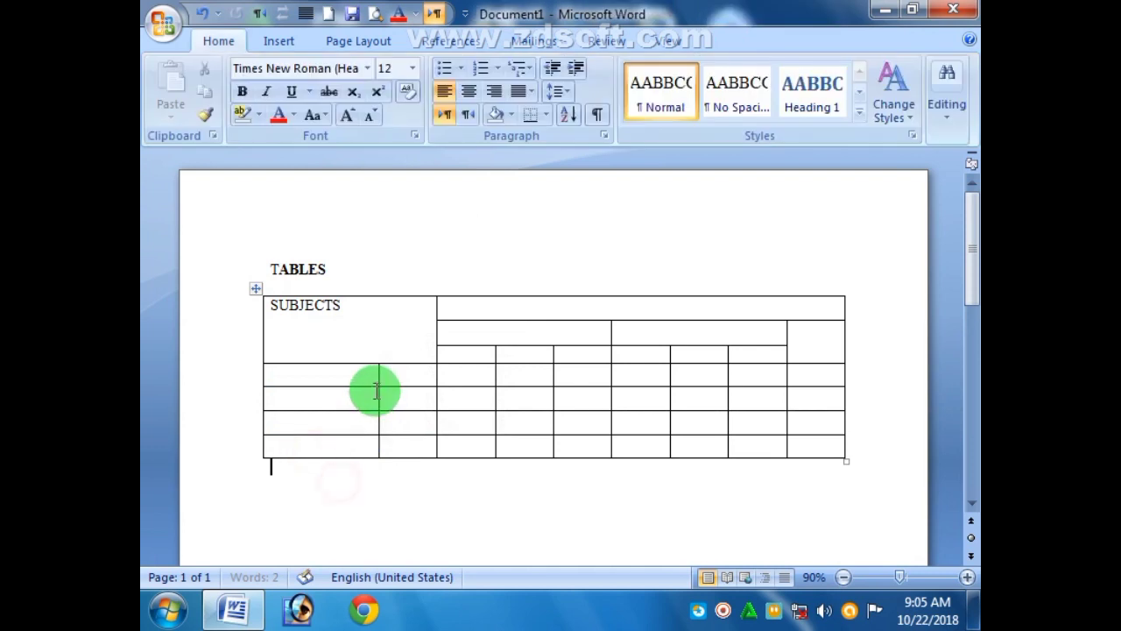
Narrow the first column below SUBJECTS, and reduce the width of the SUBJECTS block by shifting its right border.
left_click_drag(338, 380, 303, 380)
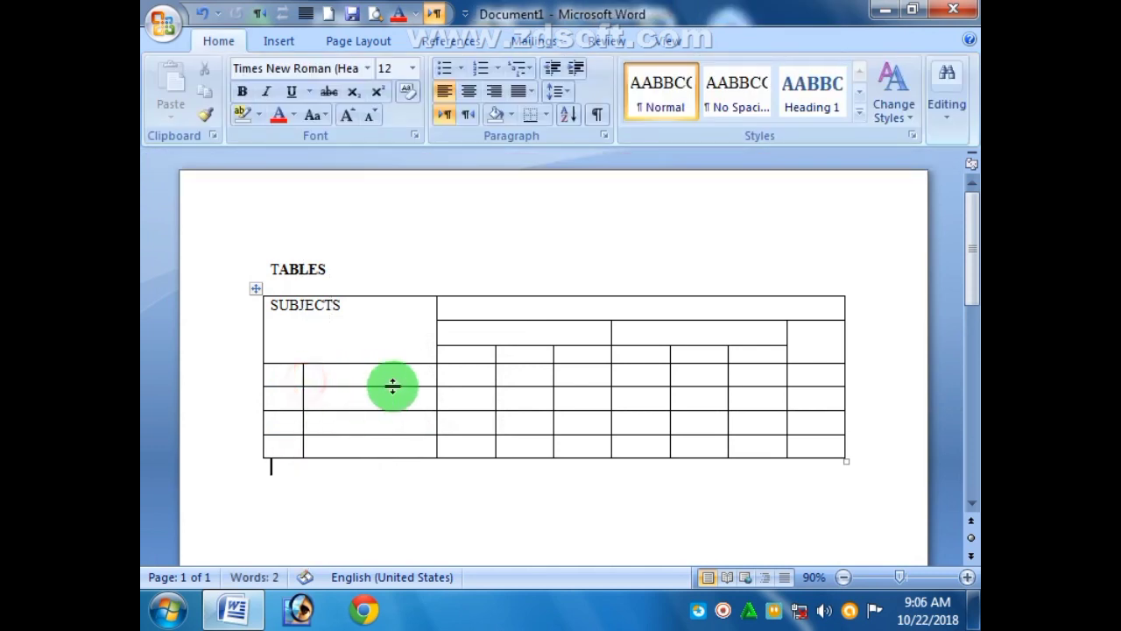
left_click_drag(436, 322, 400, 320)
left_click(542, 305)
left_click(522, 342)
left_click(655, 340)
left_click(469, 357)
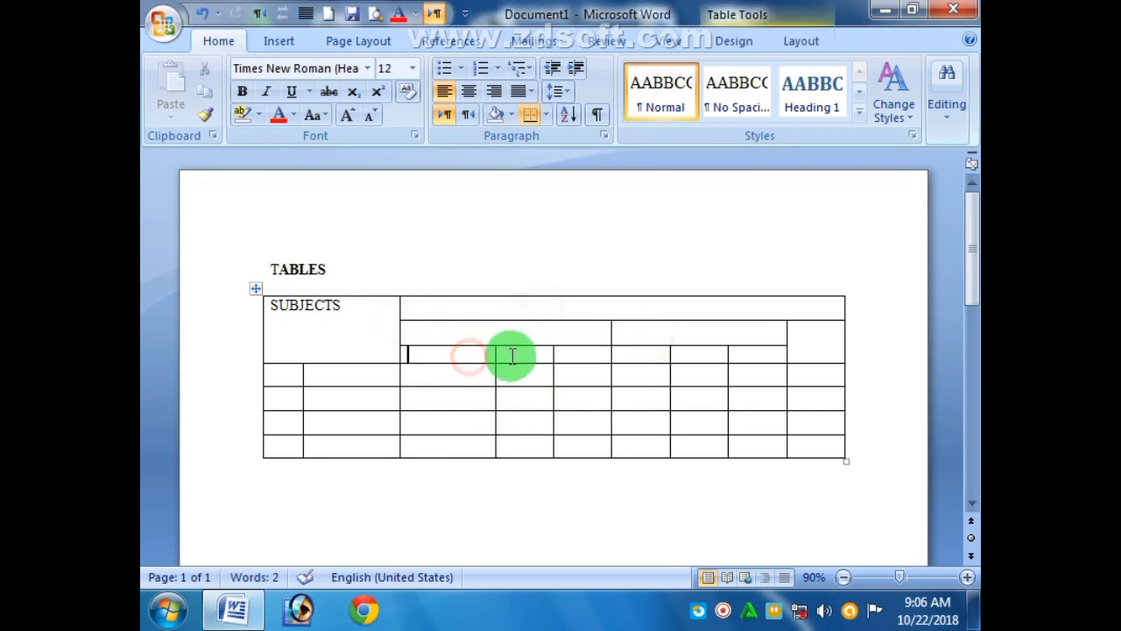
left_click(525, 353)
left_click(587, 358)
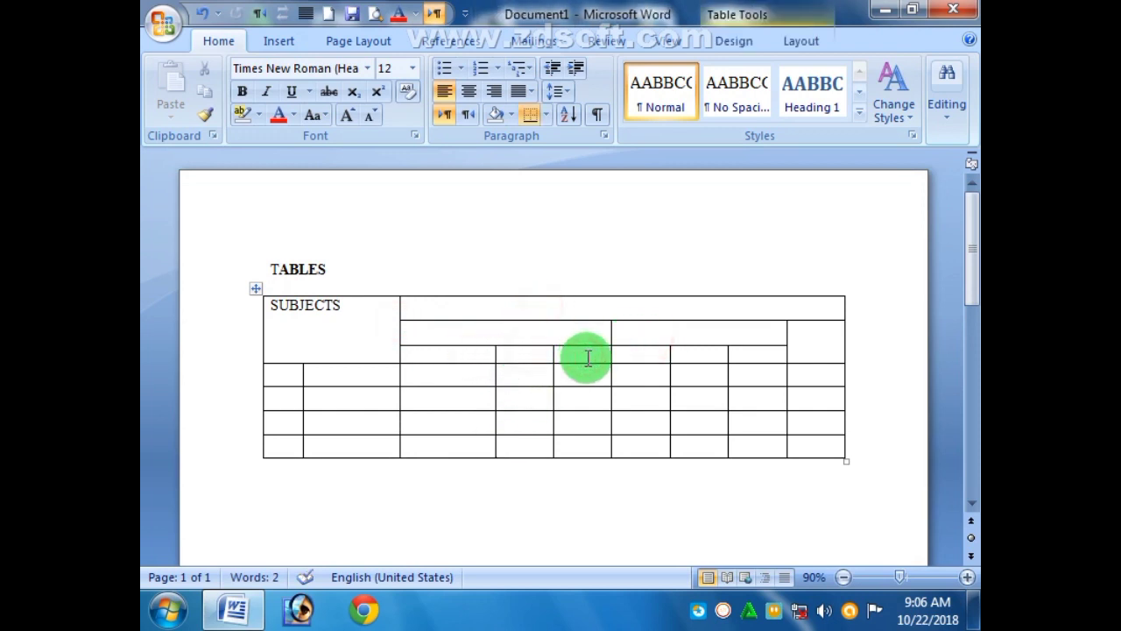
Shift the borders between the three columns after the SUBJECTS block to narrow the first two and widen the third.
left_click_drag(495, 356, 467, 356)
left_click_drag(554, 356, 530, 354)
Add two new rows at the end of the table.
left_click(361, 445)
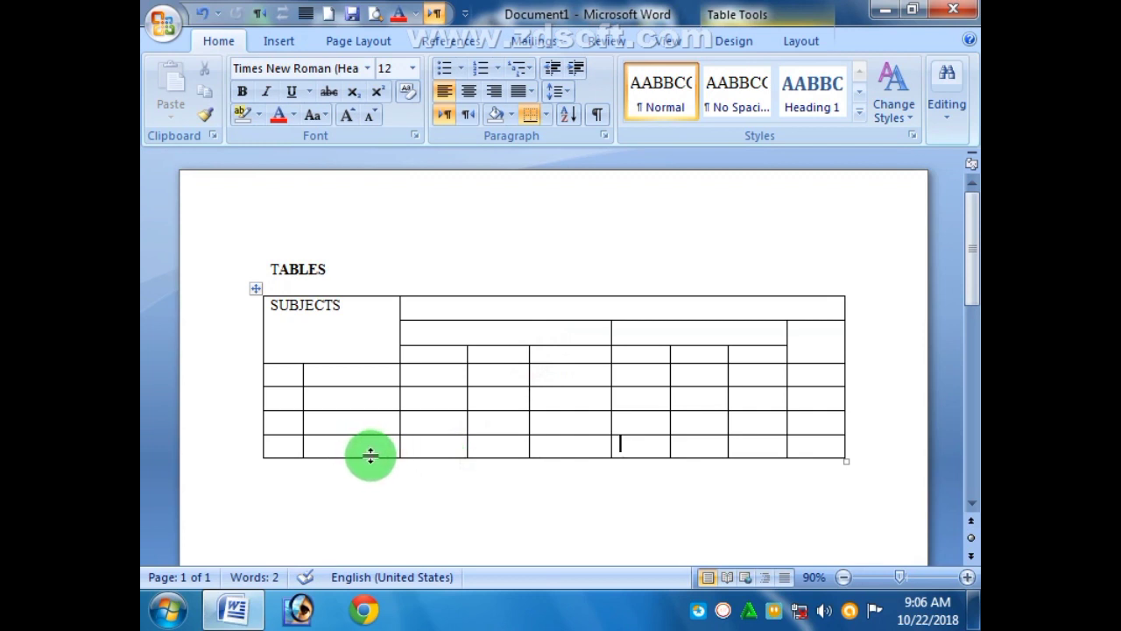
key("Tab")
key("Tab")
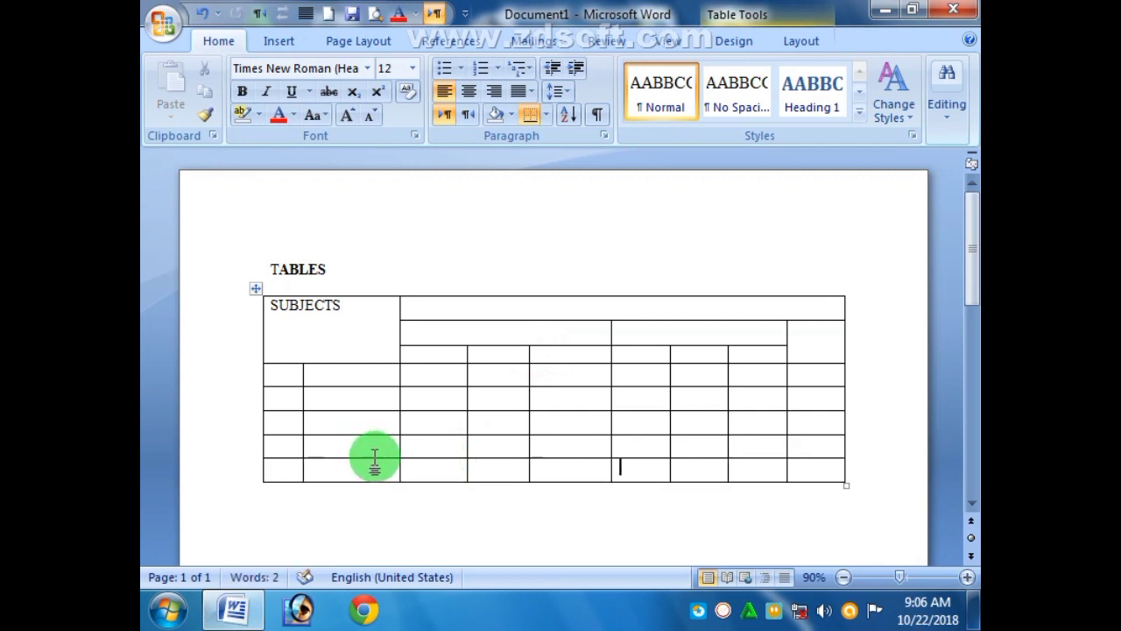
key("Tab")
key("Tab")
left_click(291, 471)
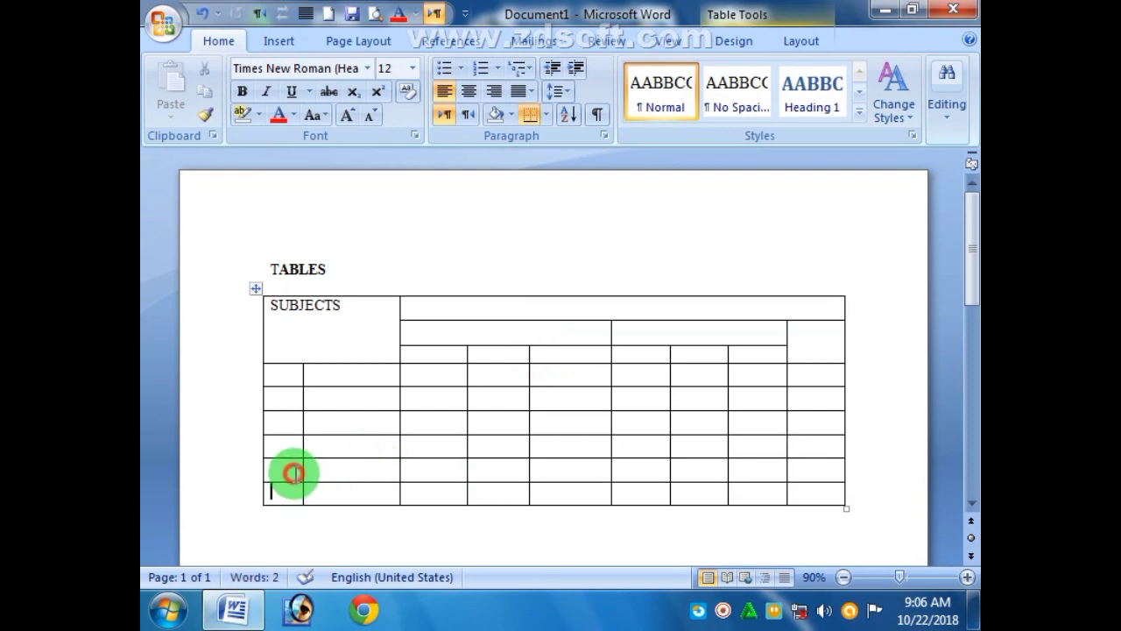
left_click(968, 505)
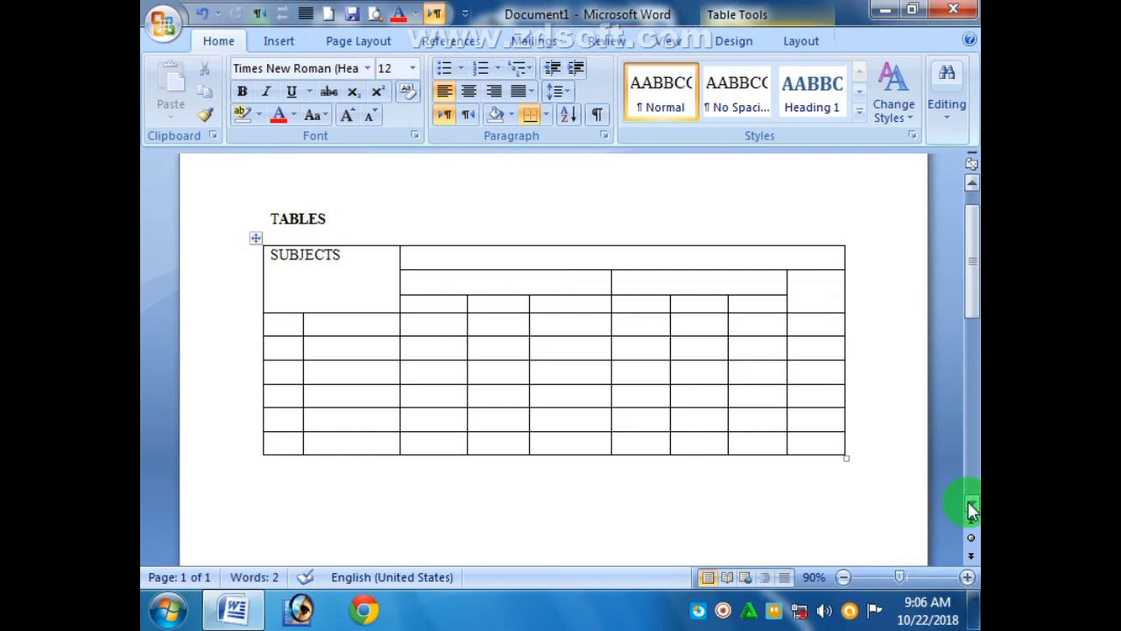
Split the table above its second-to-last row so that the last two rows form a separate table.
left_click(294, 423)
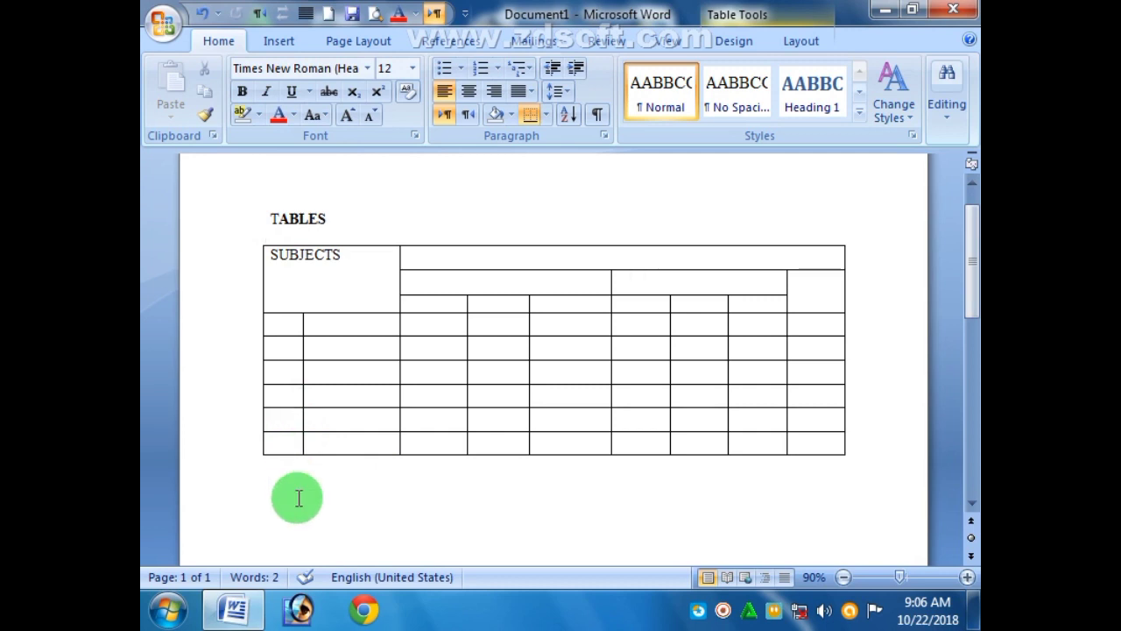
left_click(282, 421)
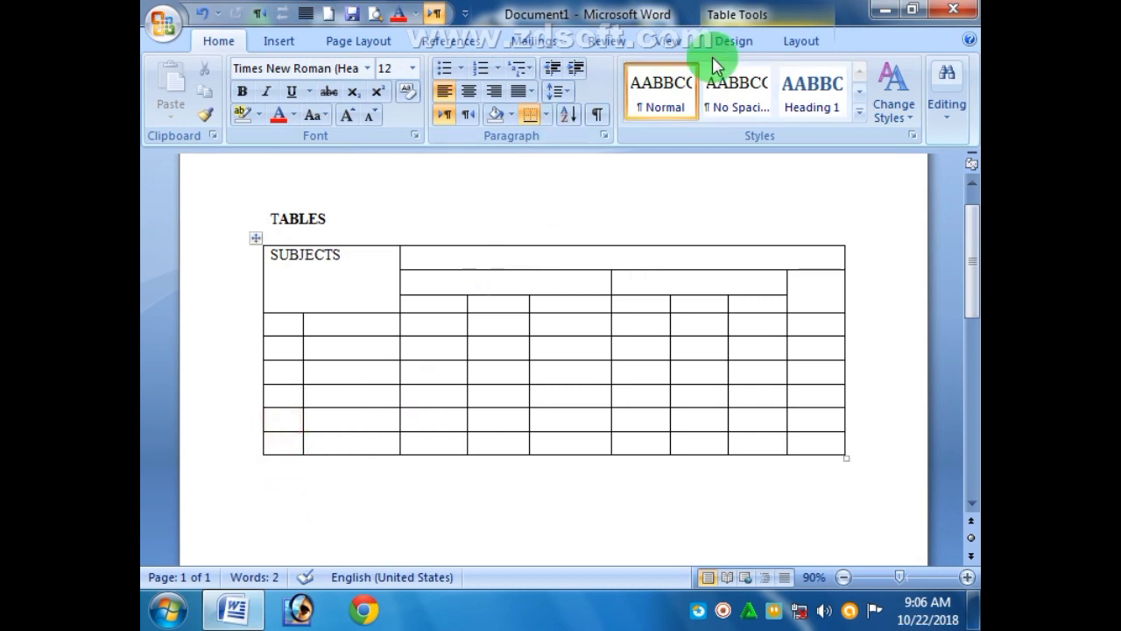
left_click(791, 43)
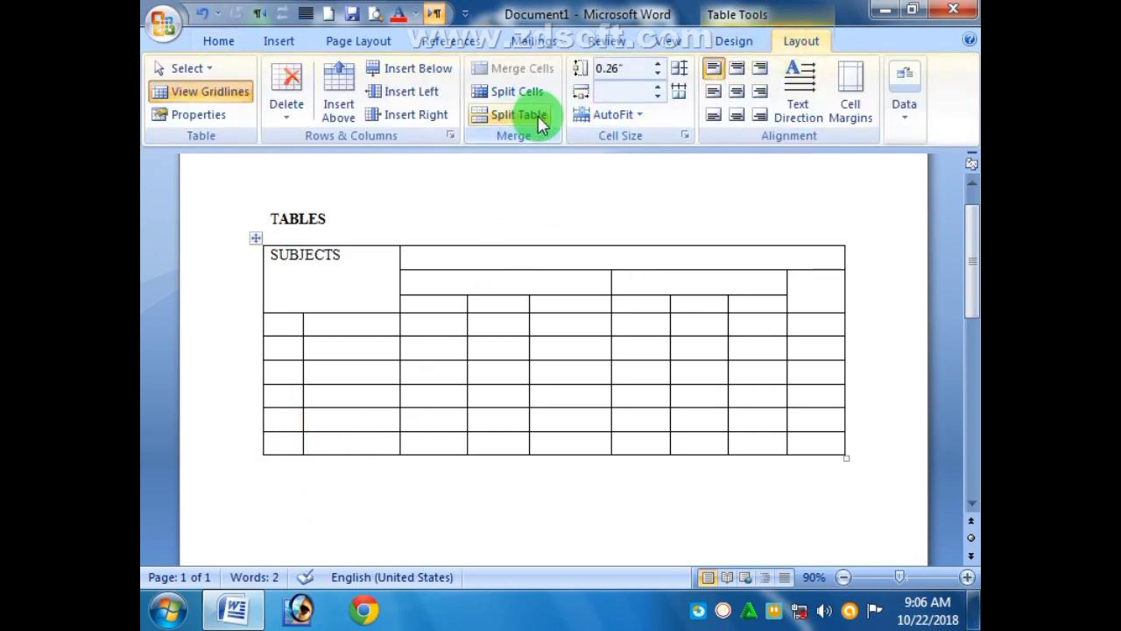
left_click(323, 501)
left_click(284, 417)
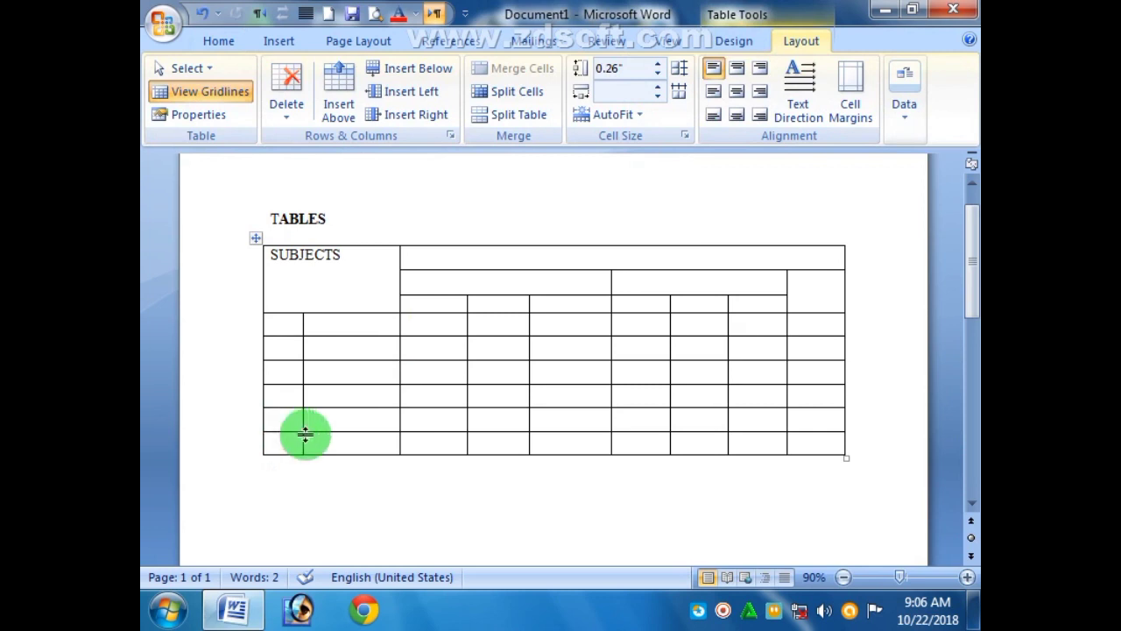
left_click(539, 125)
left_click(450, 526)
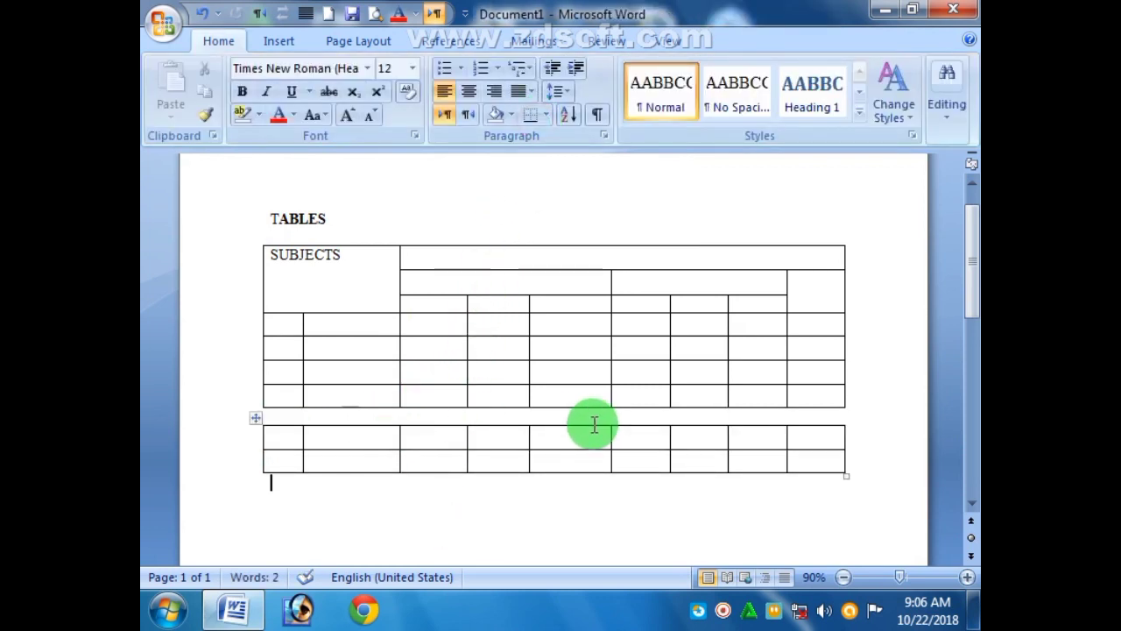
Merge the first seven cells in each of the two rows of the lower table.
left_click(307, 414)
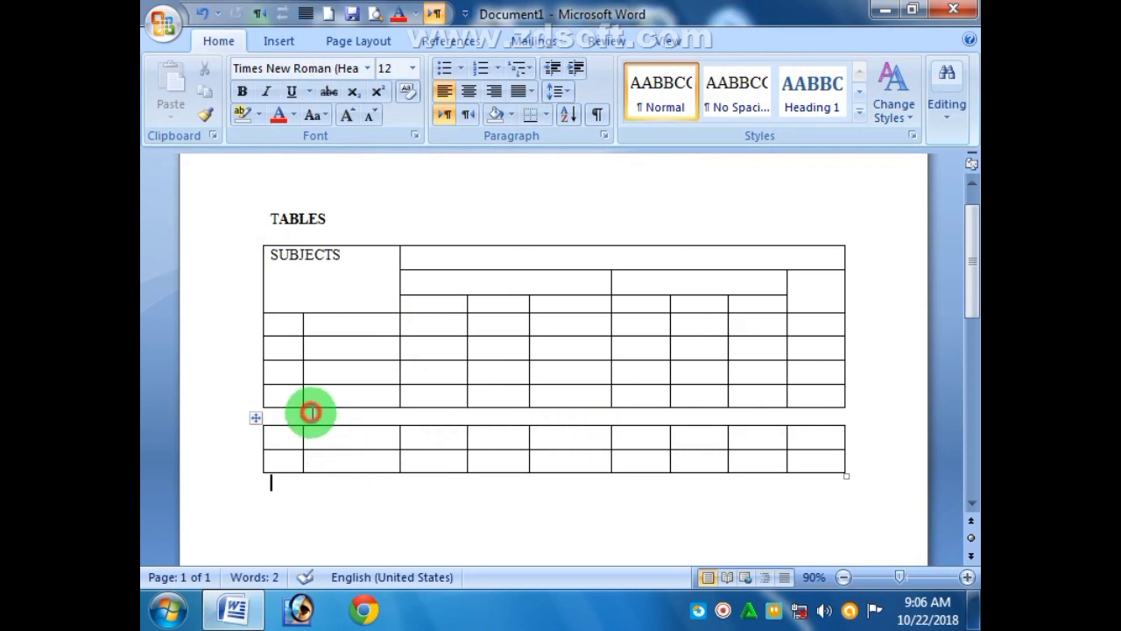
left_click_drag(295, 438, 680, 440)
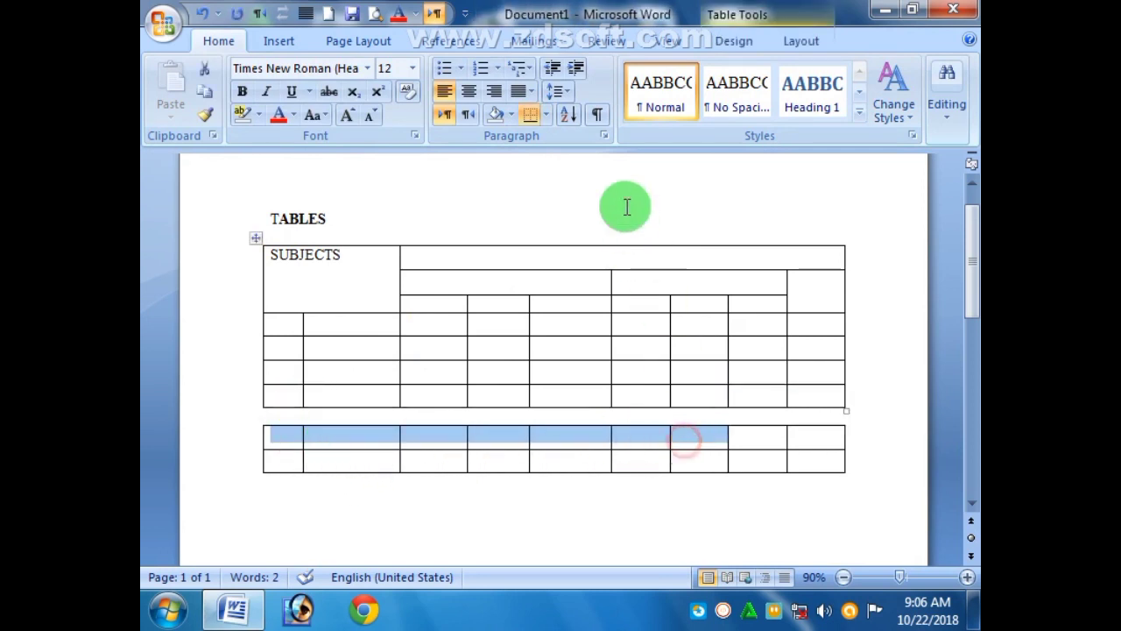
left_click(800, 41)
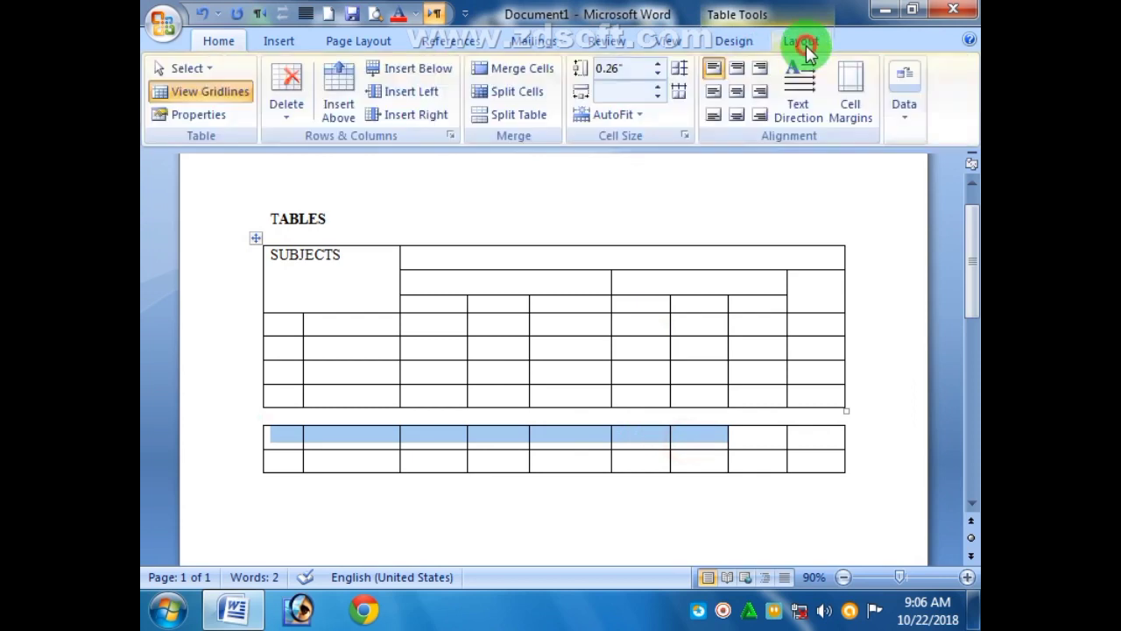
left_click(522, 67)
left_click(496, 518)
left_click_drag(288, 463, 695, 462)
left_click(561, 73)
left_click(746, 438)
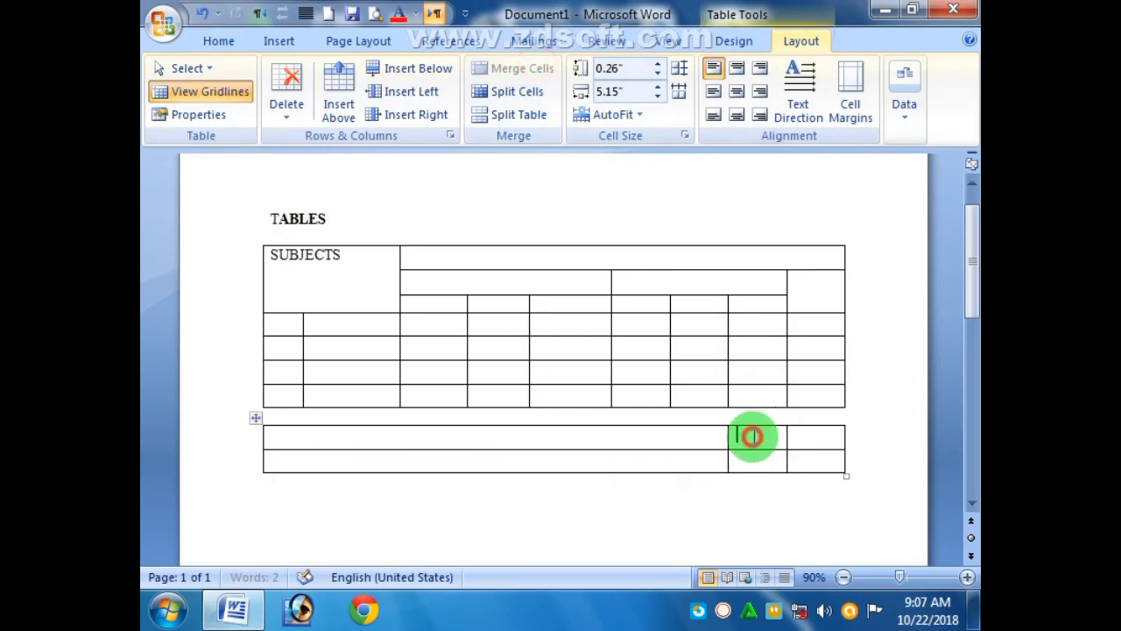
left_click(815, 444)
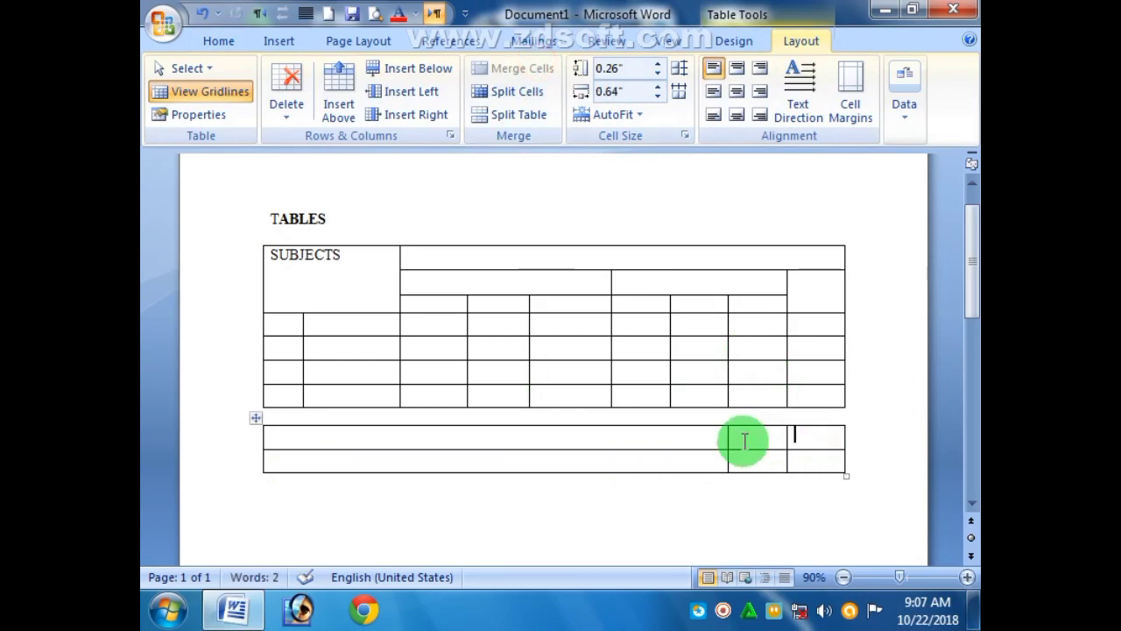
Try to move the lower table slightly closer to the upper table.
left_click(311, 418)
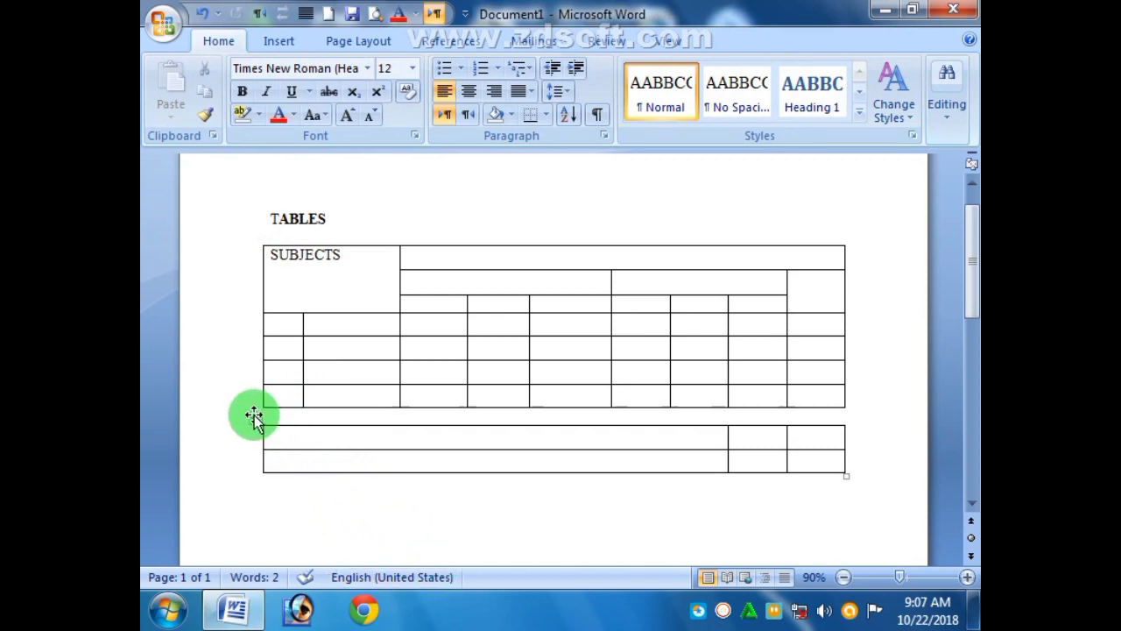
left_click(252, 417)
mouse_move(252, 417)
left_mouse_down()
mouse_move(245, 365)
mouse_move(249, 408)
left_mouse_up()
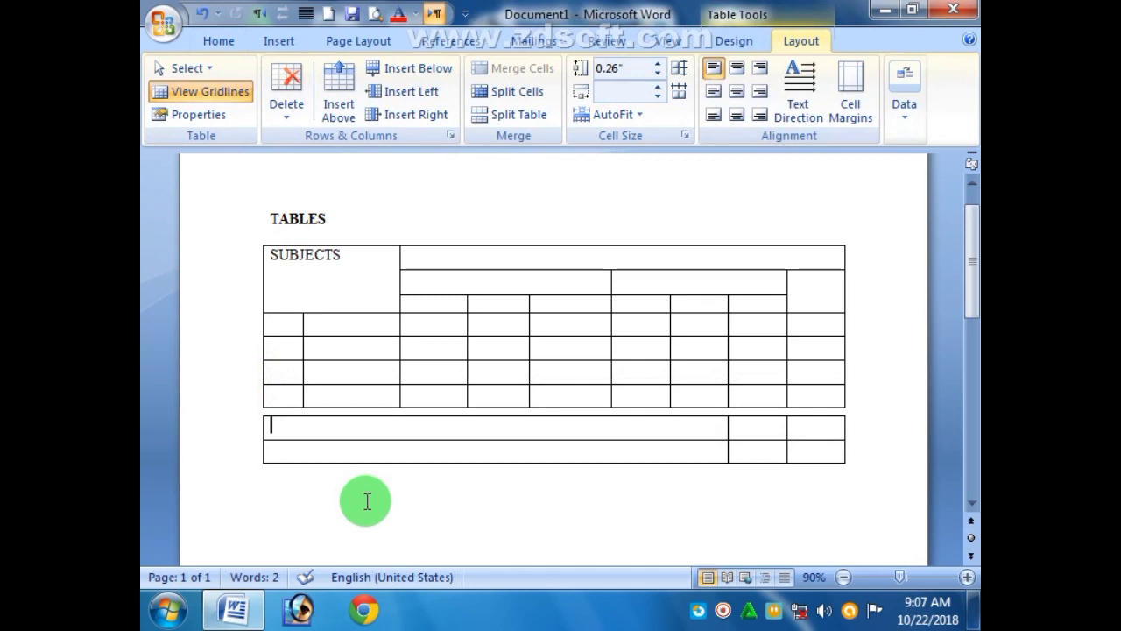
left_click(367, 501)
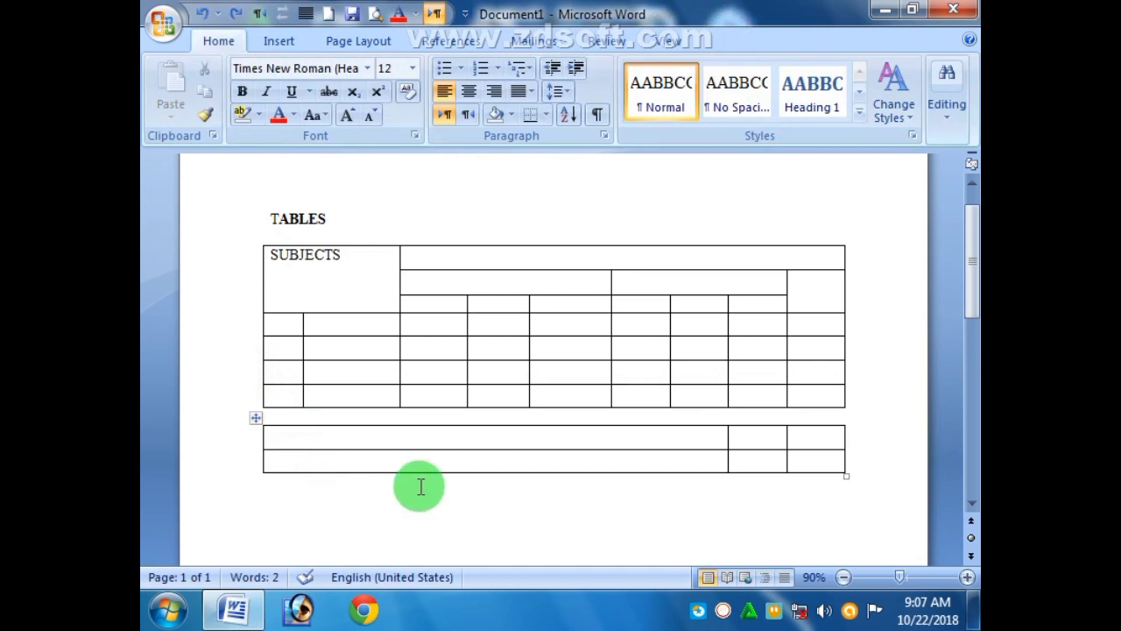
Set the font size of the blank line between the two tables to 18.
left_click(412, 71)
left_click(386, 217)
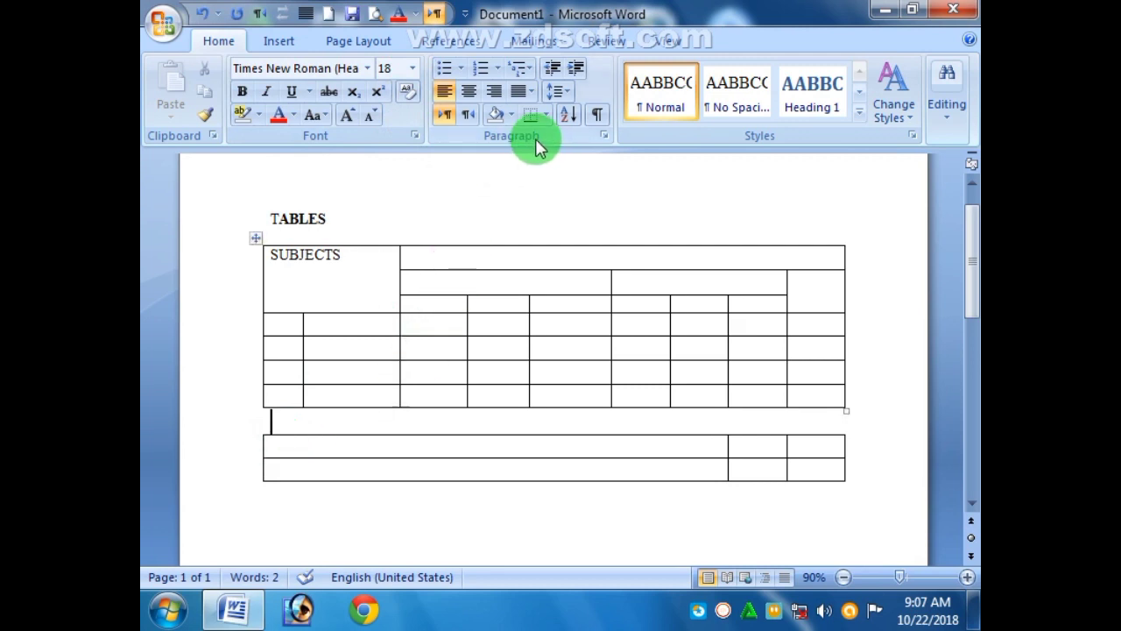
Try a line spacing of 2.0 on the blank line between the tables, and return it to 1.0.
left_click(572, 93)
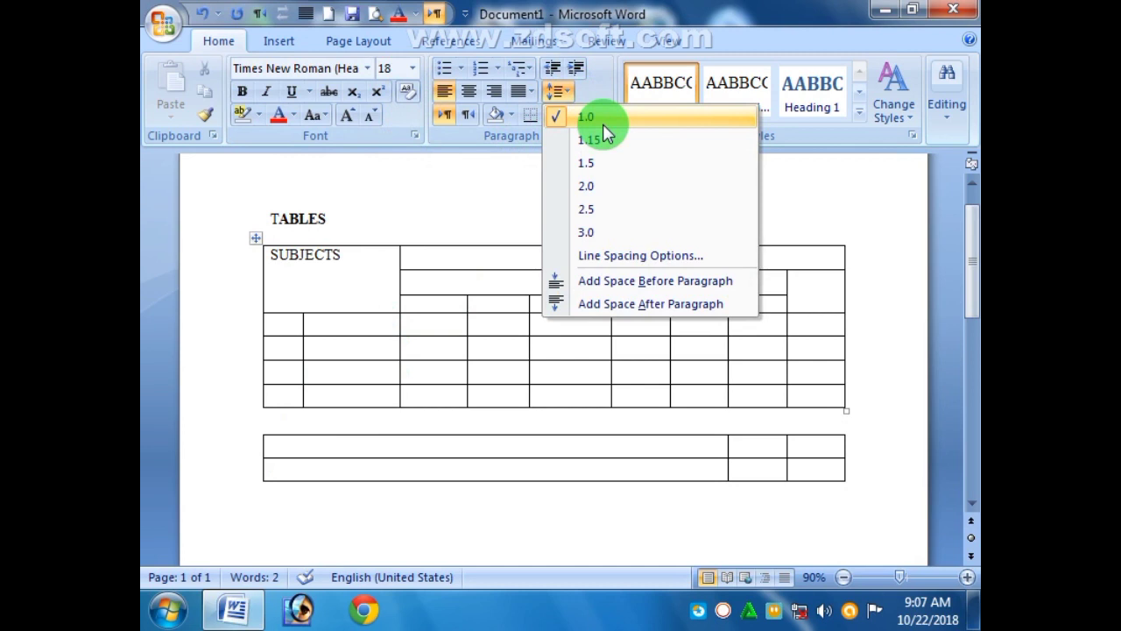
left_click(593, 186)
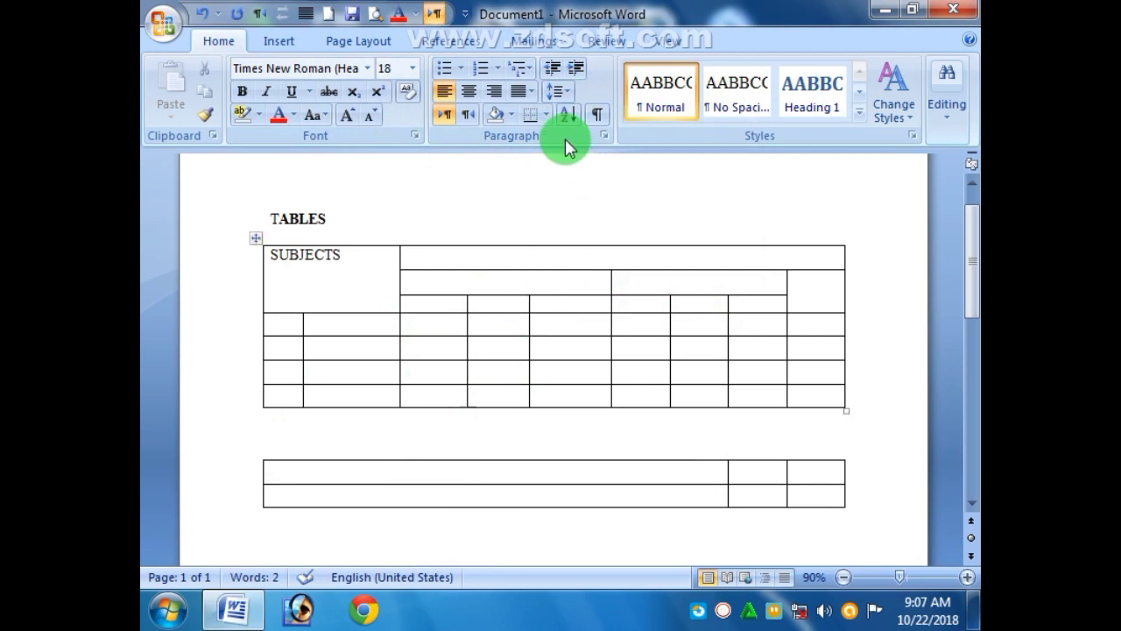
left_click(557, 91)
left_click(577, 130)
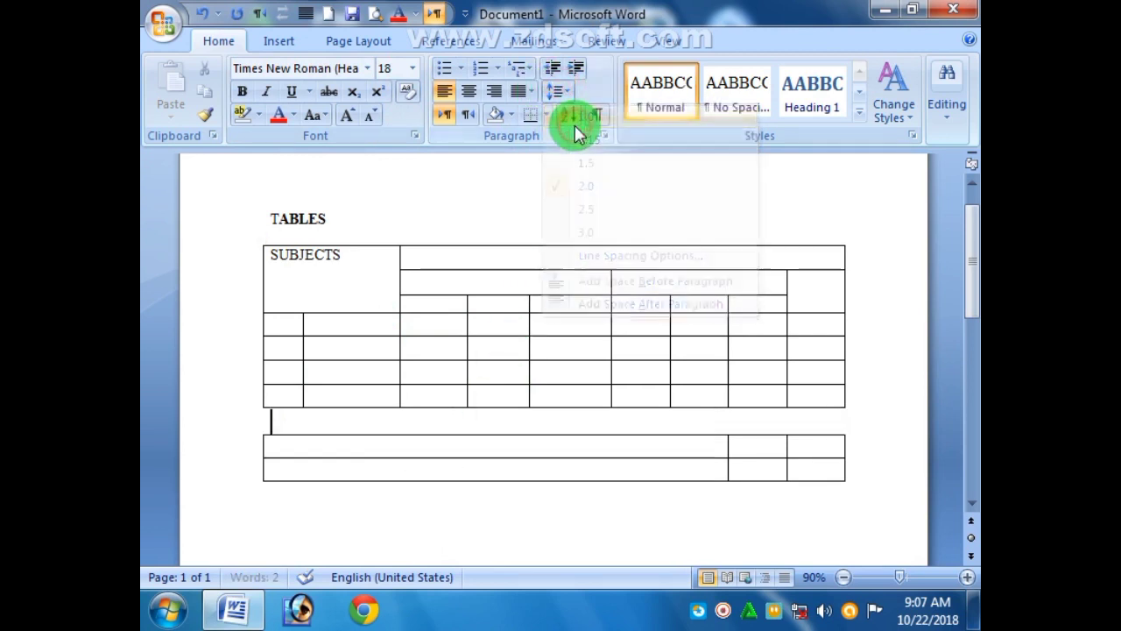
left_click(412, 70)
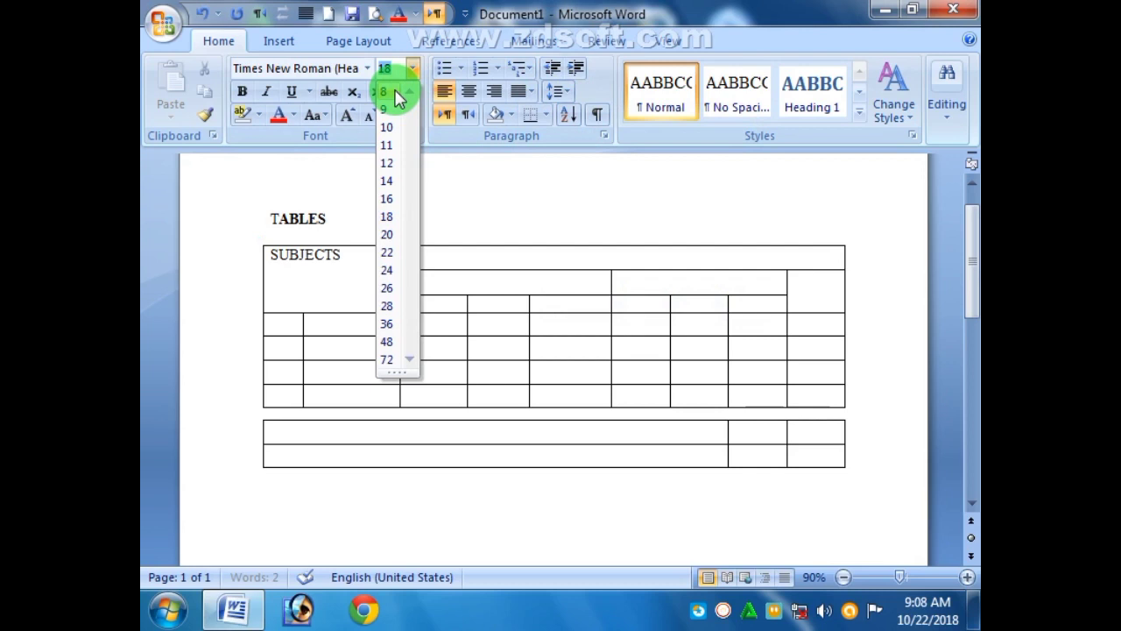
left_click(431, 543)
left_click(283, 423)
Enter the text CTRL ] and CTRKL [ on two separate lines below the lower table.
left_click(371, 527)
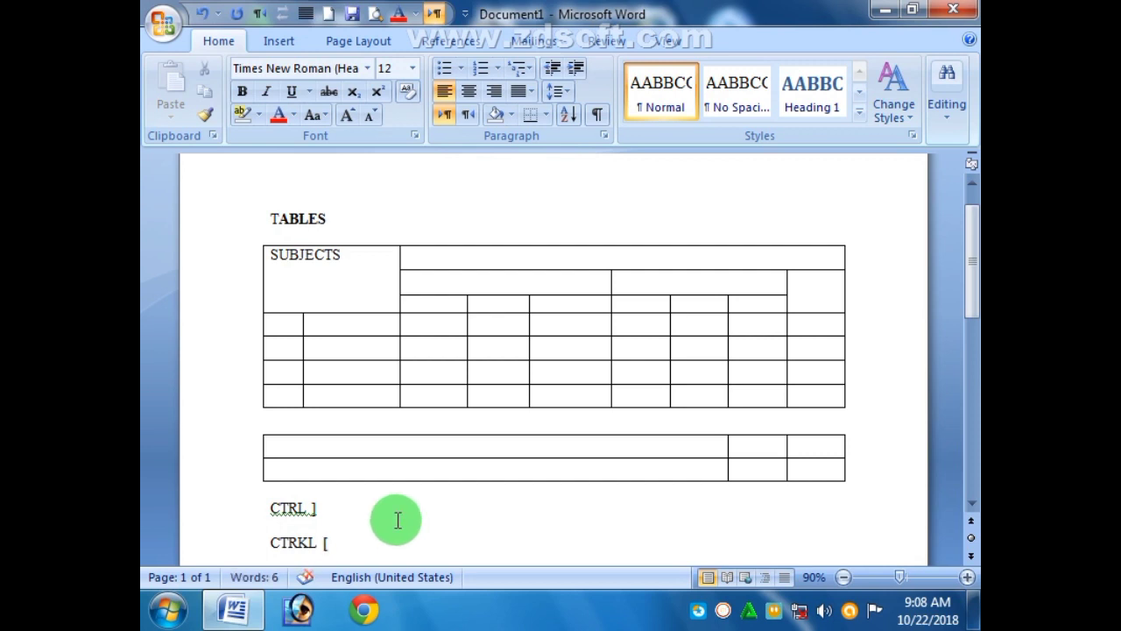
Reduce the font size of the blank line between the two tables to 4.
left_click(322, 427)
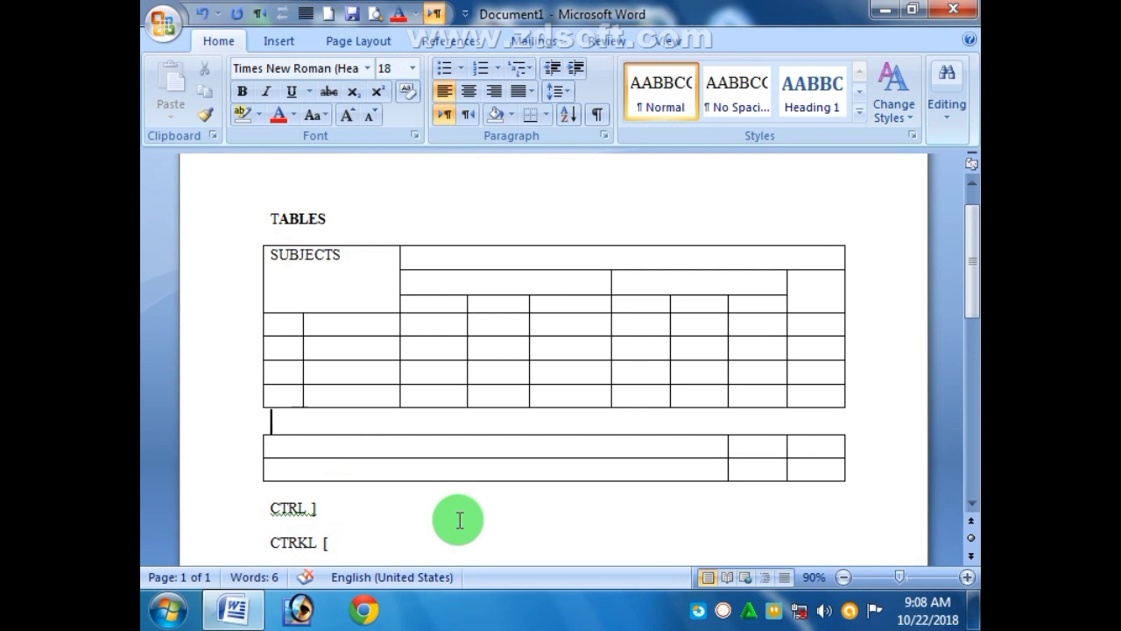
key("ctrl+bracketleft")
key("ctrl+bracketleft")
key("ctrl+bracketleft")
key("ctrl+bracketleft")
key("ctrl+bracketleft")
key("ctrl+bracketleft")
key("ctrl+bracketleft")
key("ctrl+bracketleft")
key("ctrl+bracketleft")
key("ctrl+bracketleft")
key("ctrl+bracketleft")
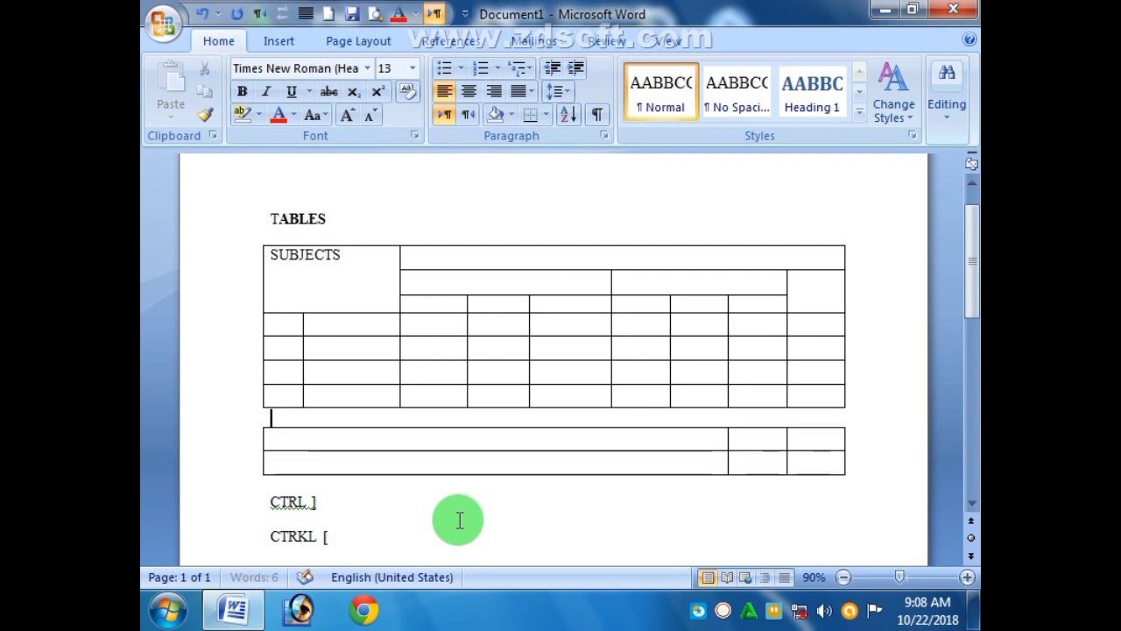
key("ctrl+bracketleft")
key("ctrl+bracketleft")
key("ctrl+bracketleft")
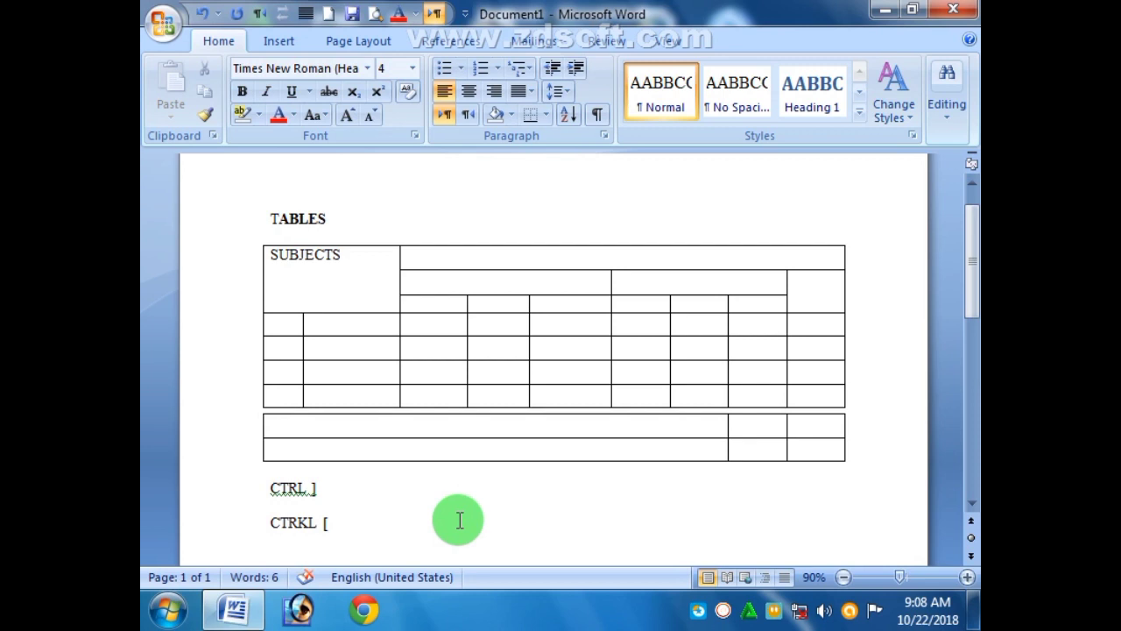
Delete the two text lines CTRL ] and CTRKL [ below the lower table.
left_click(429, 482)
left_click_drag(273, 487, 366, 522)
key("Delete")
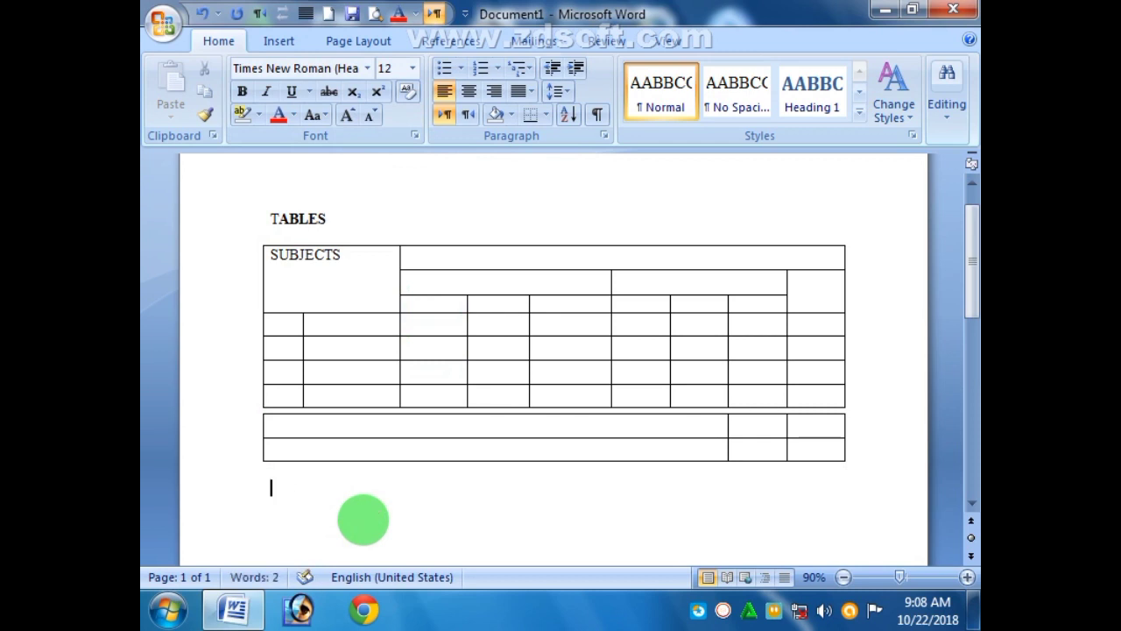
Turn off the All caps font effect for the empty line below the lower table.
left_click(413, 135)
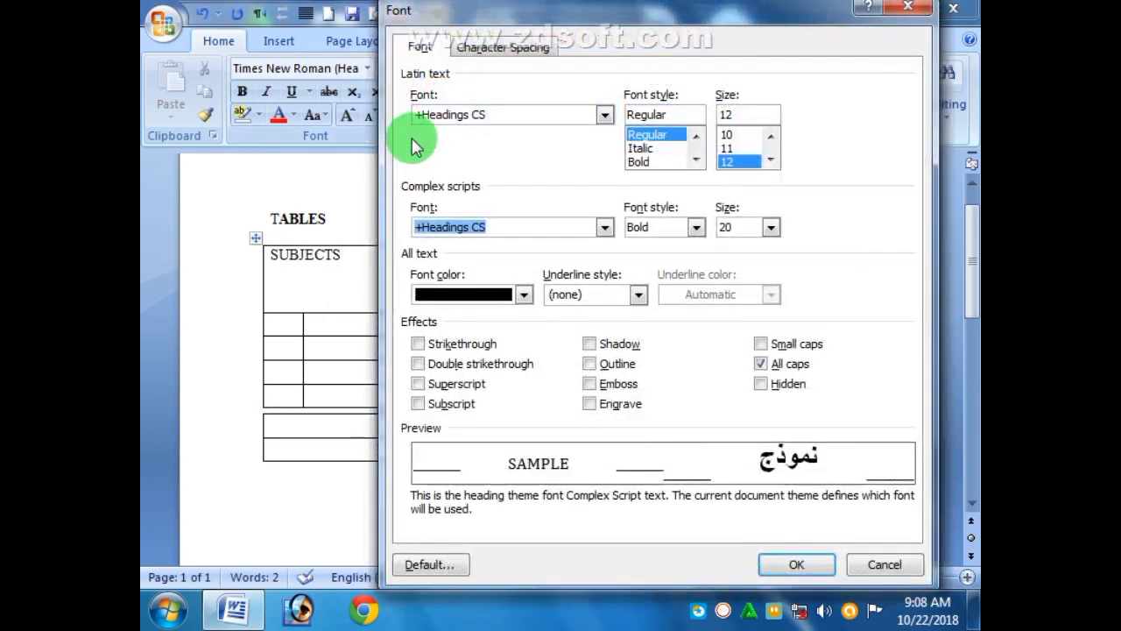
left_click(760, 363)
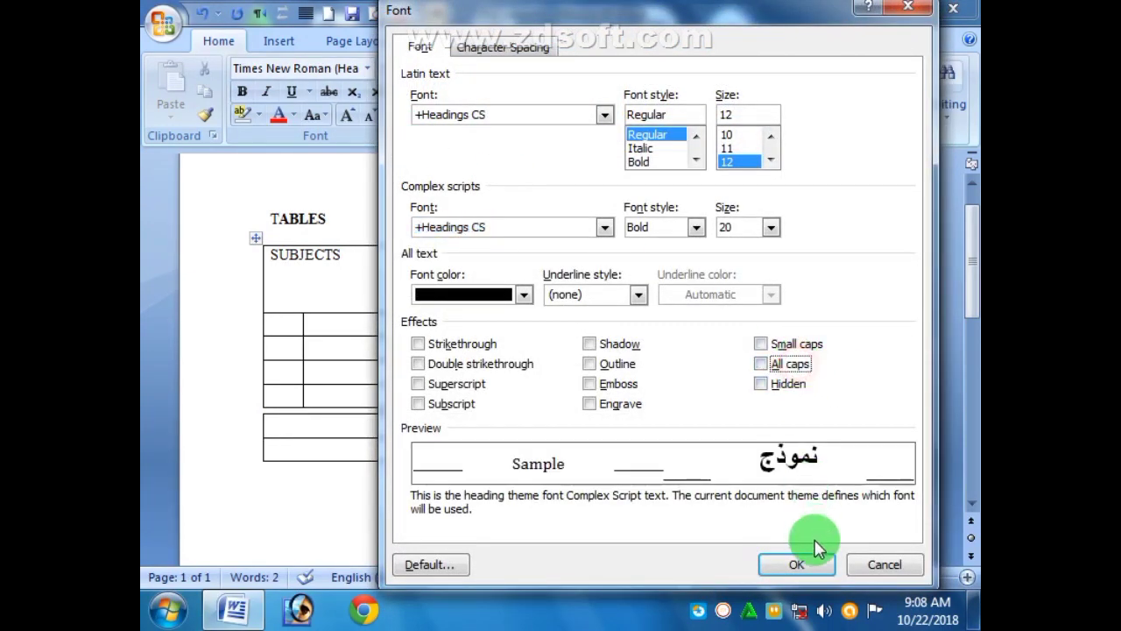
left_click(798, 559)
Enter the trial text fgf below the lower table and delete it again.
type("fgf")
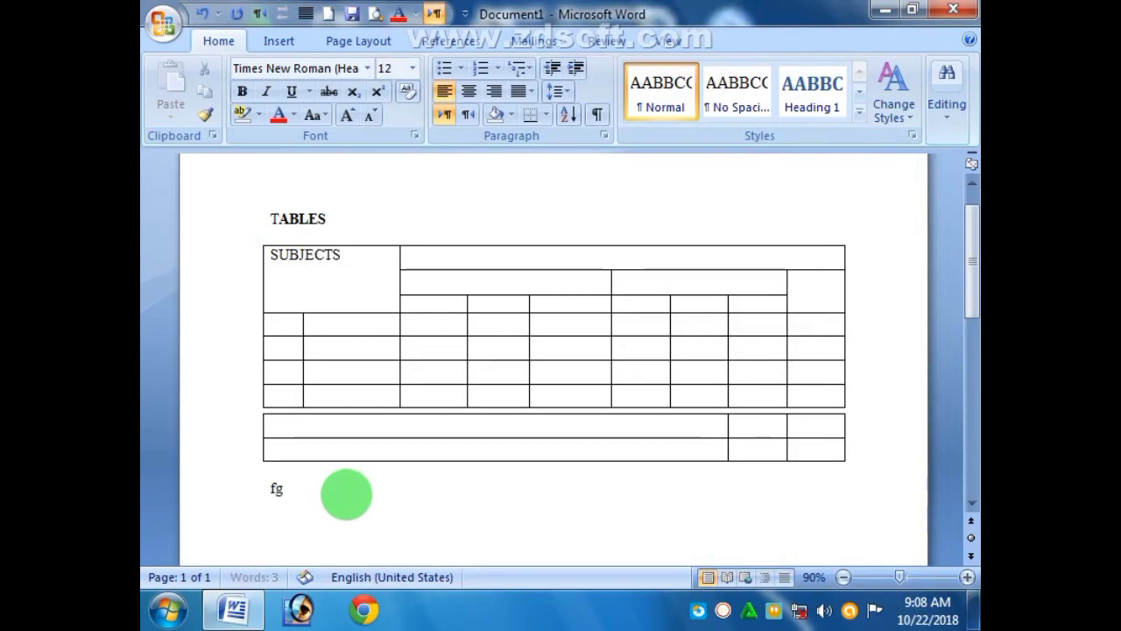
left_click_drag(313, 484, 250, 484)
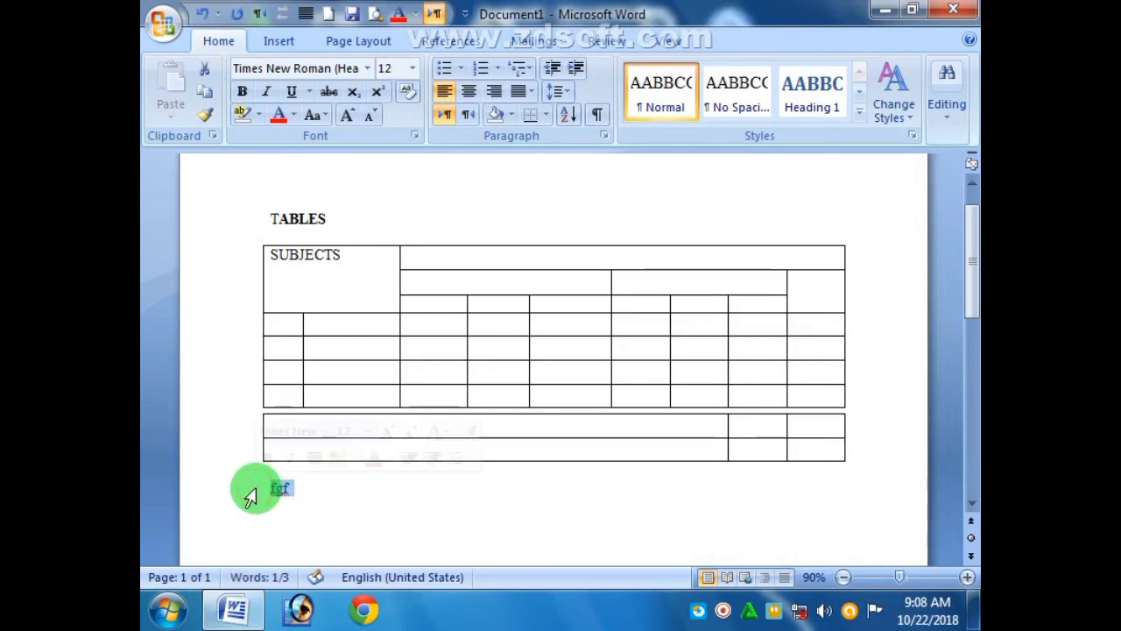
key("Delete")
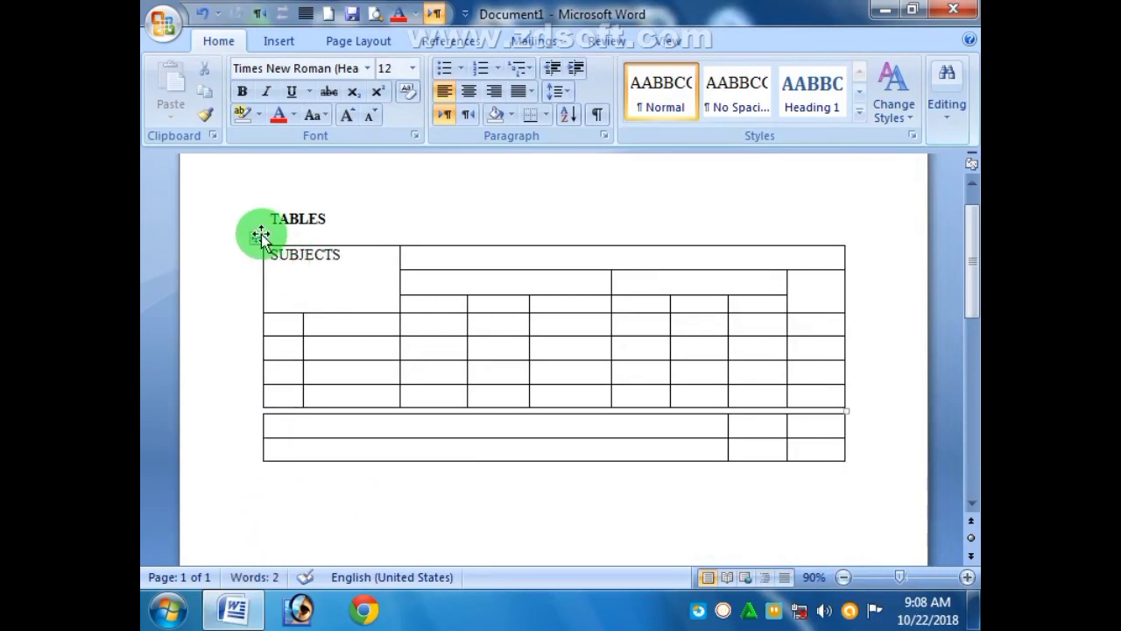
Delete both tables below the TABLES heading.
left_click(256, 234)
key("BackSpace")
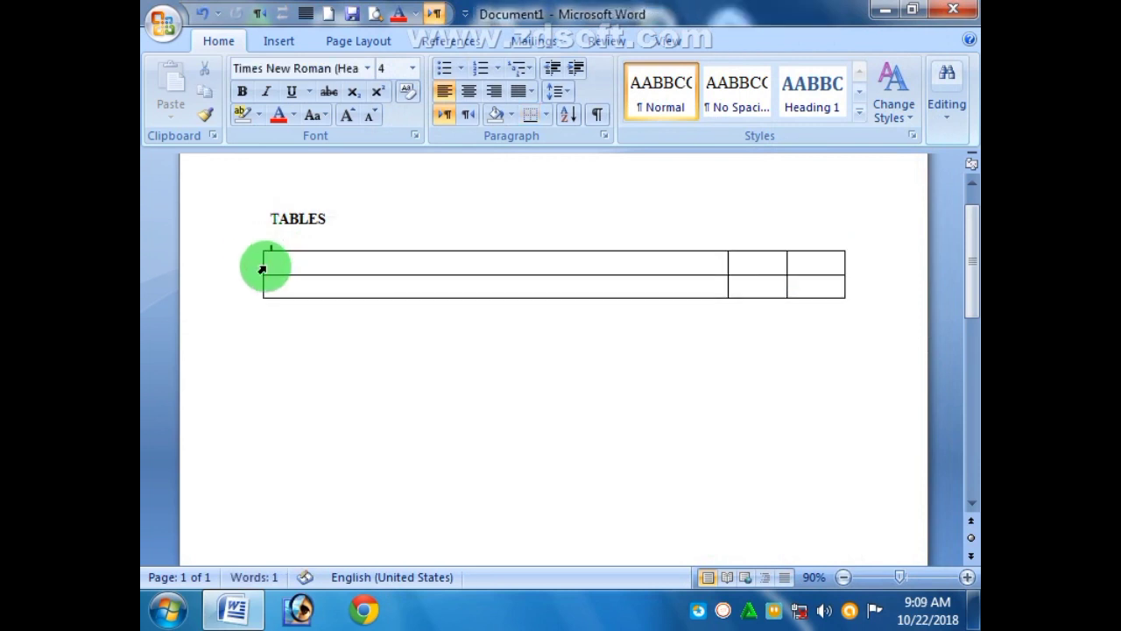
left_click(256, 242)
key("BackSpace")
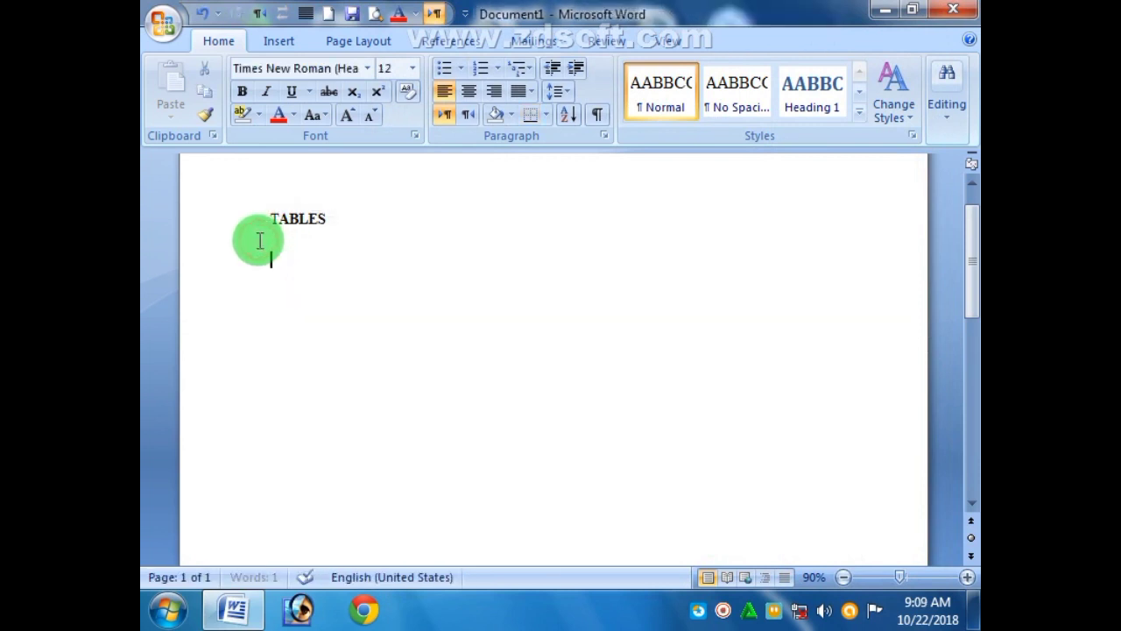
Replace the heading TABLES with STUDENT RECORD and start a new line below it.
left_click_drag(340, 219, 271, 220)
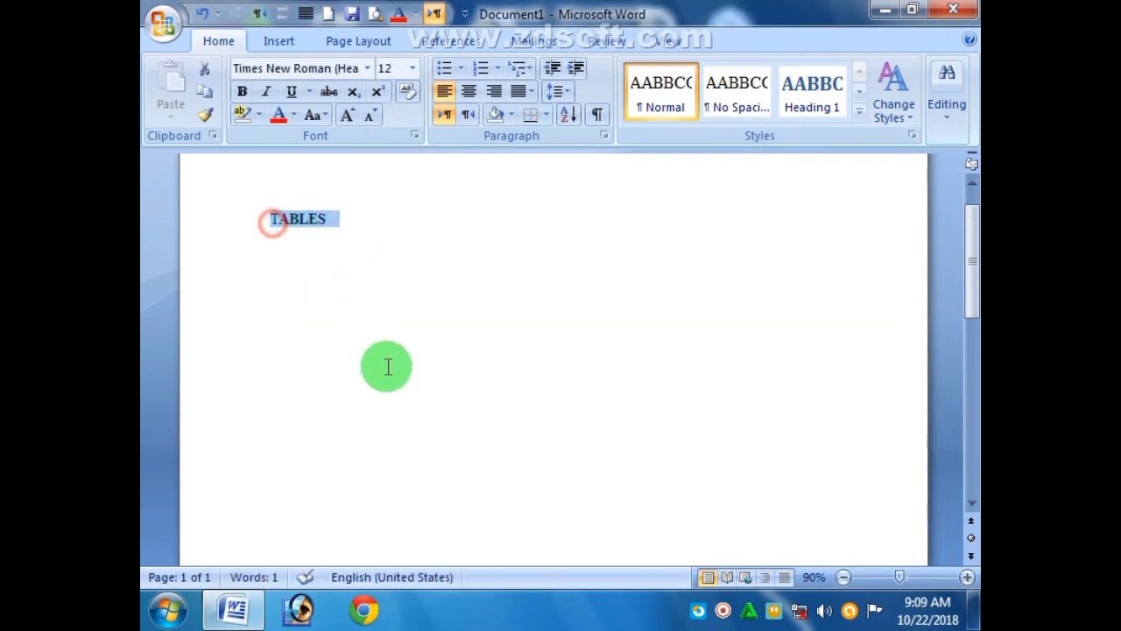
type("s")
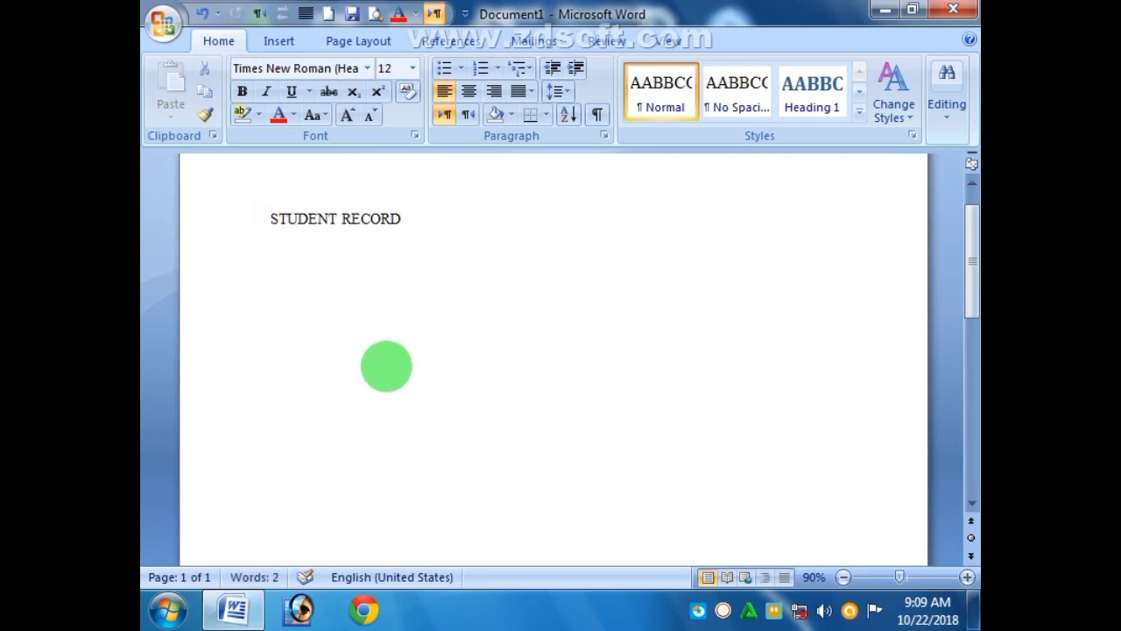
key("Return")
Insert a table with five columns and eight rows below the STUDENT RECORD heading.
left_click(277, 43)
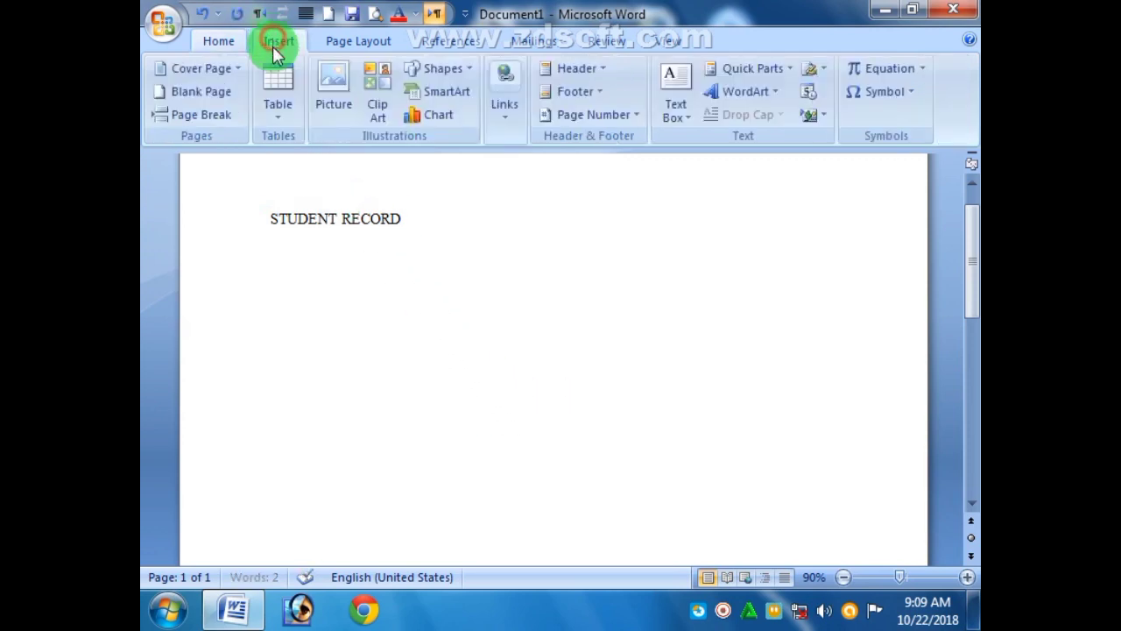
left_click(287, 106)
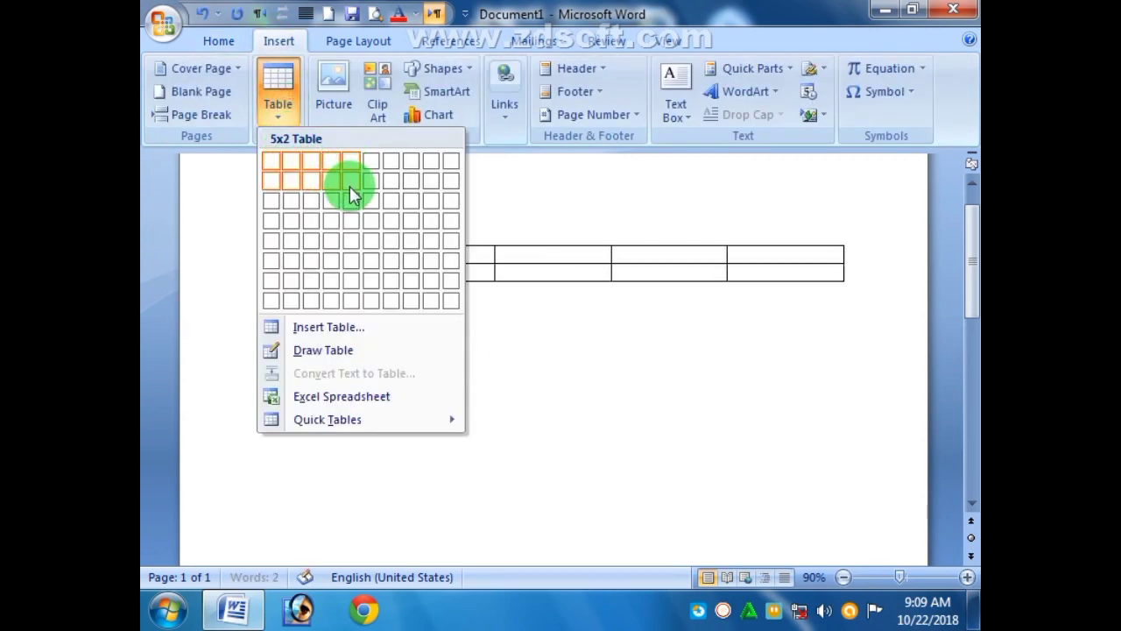
left_click(350, 300)
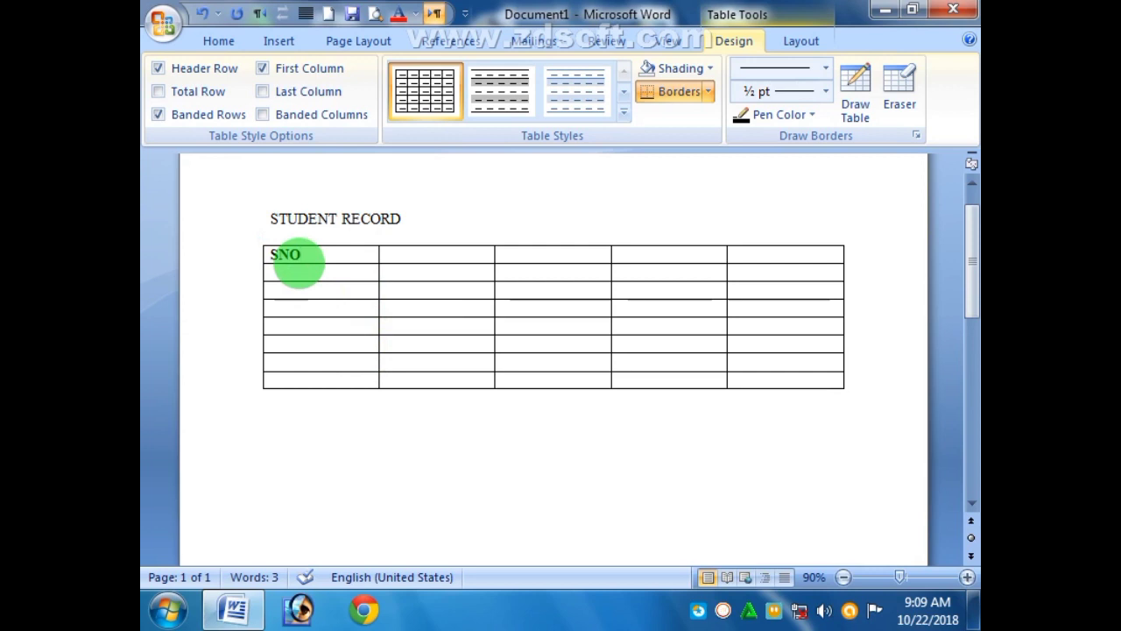
Clear SNO from the first cell and turn off the All caps font effect for the whole table.
key("BackSpace")
key("BackSpace")
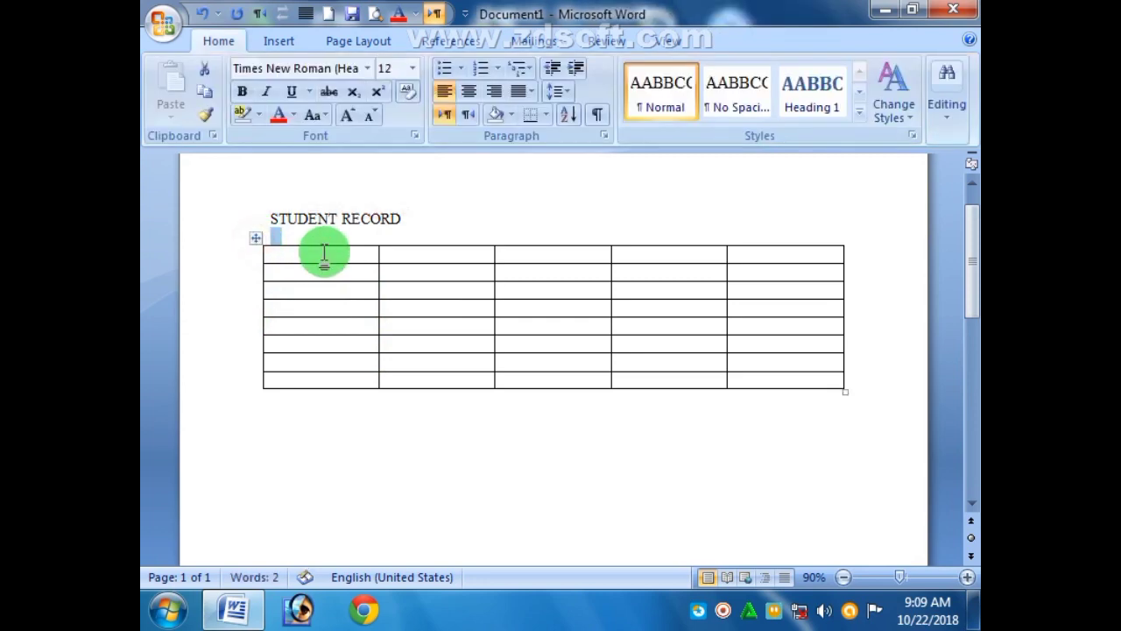
left_click(255, 239)
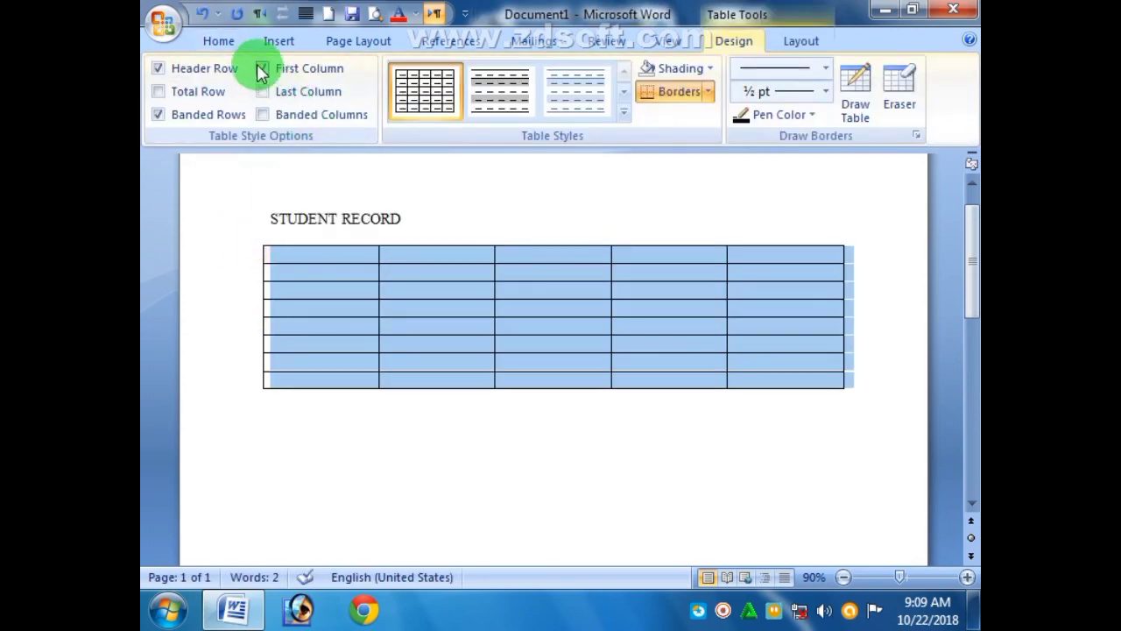
left_click(221, 42)
left_click(413, 138)
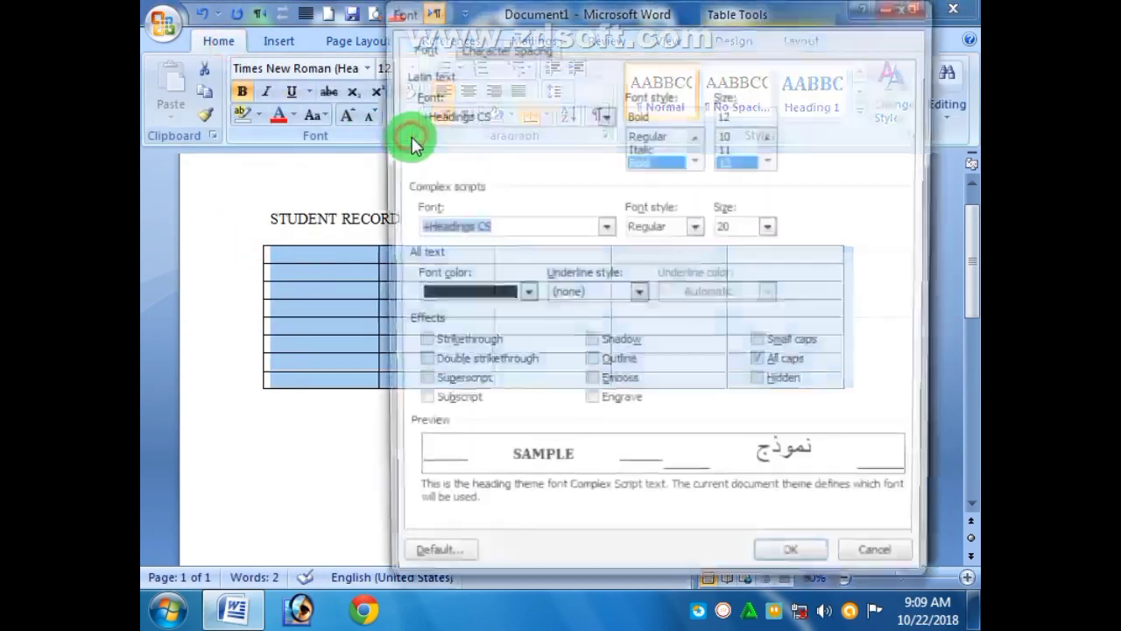
left_click(793, 367)
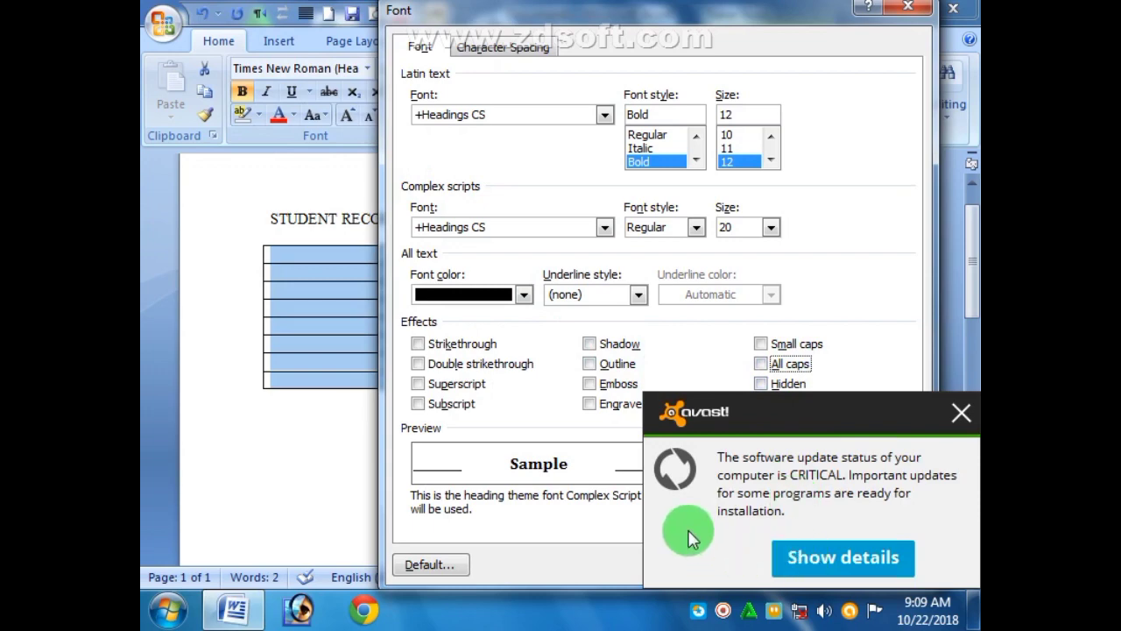
left_click(960, 410)
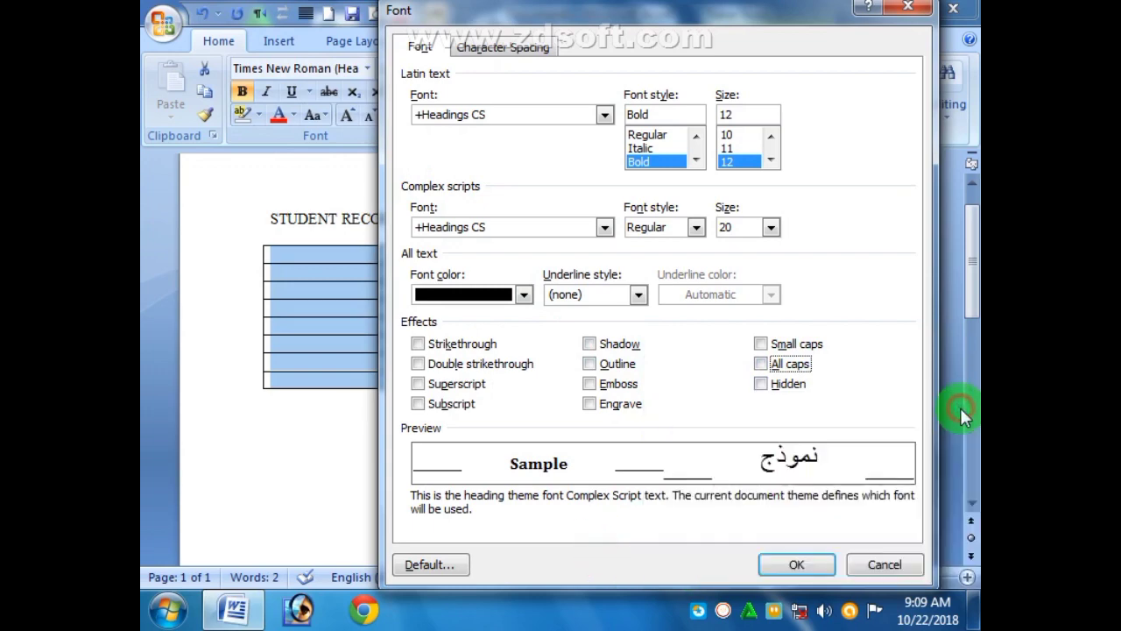
left_click(792, 562)
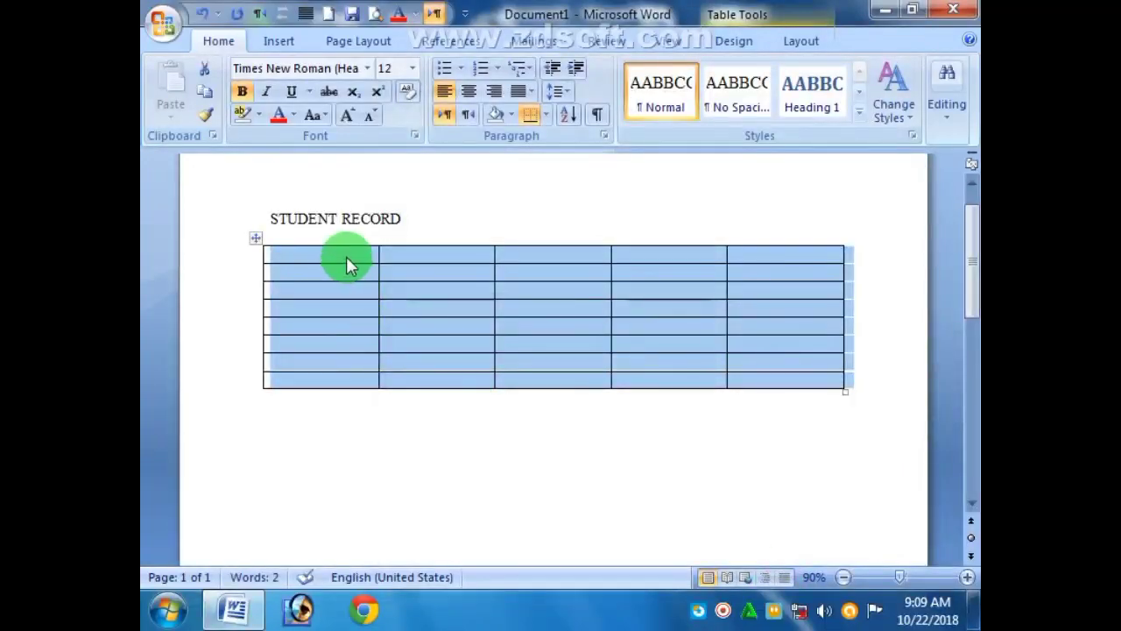
Fill the table's first row with the column headings Sno, Name, F Name, Class and Age.
left_click(341, 256)
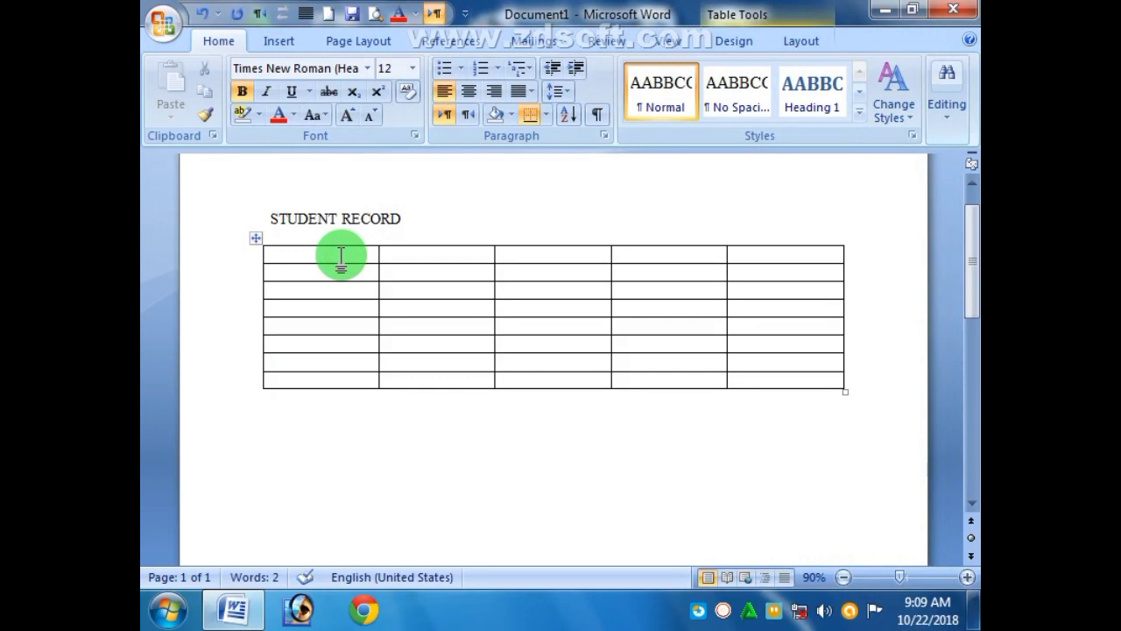
type("S")
key("BackSpace")
key("BackSpace")
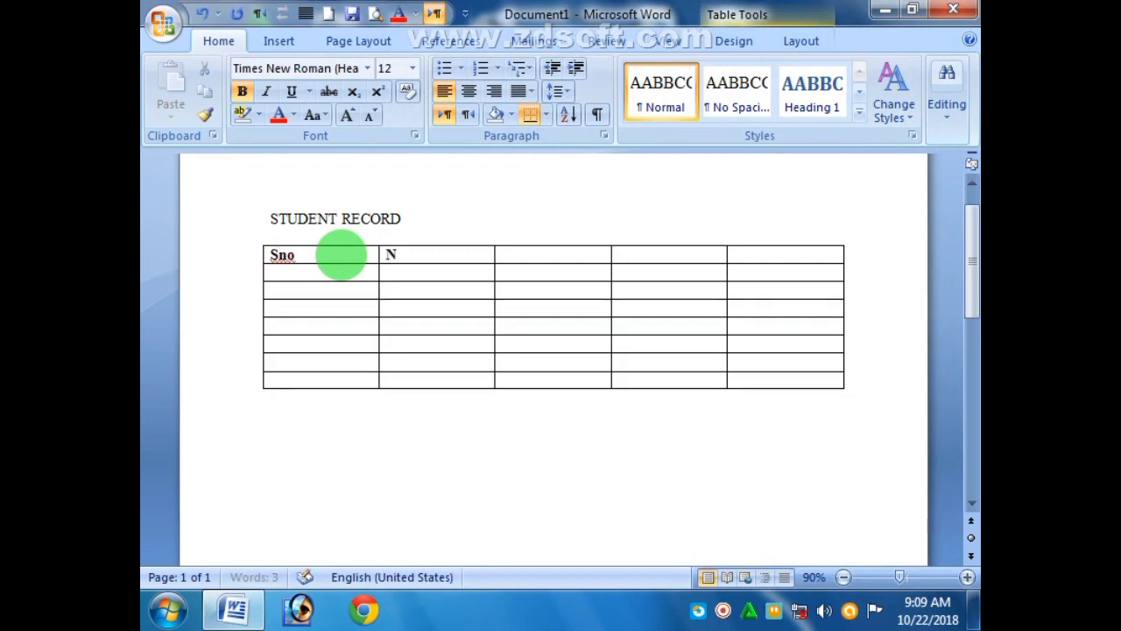
key("Tab")
type("F Name")
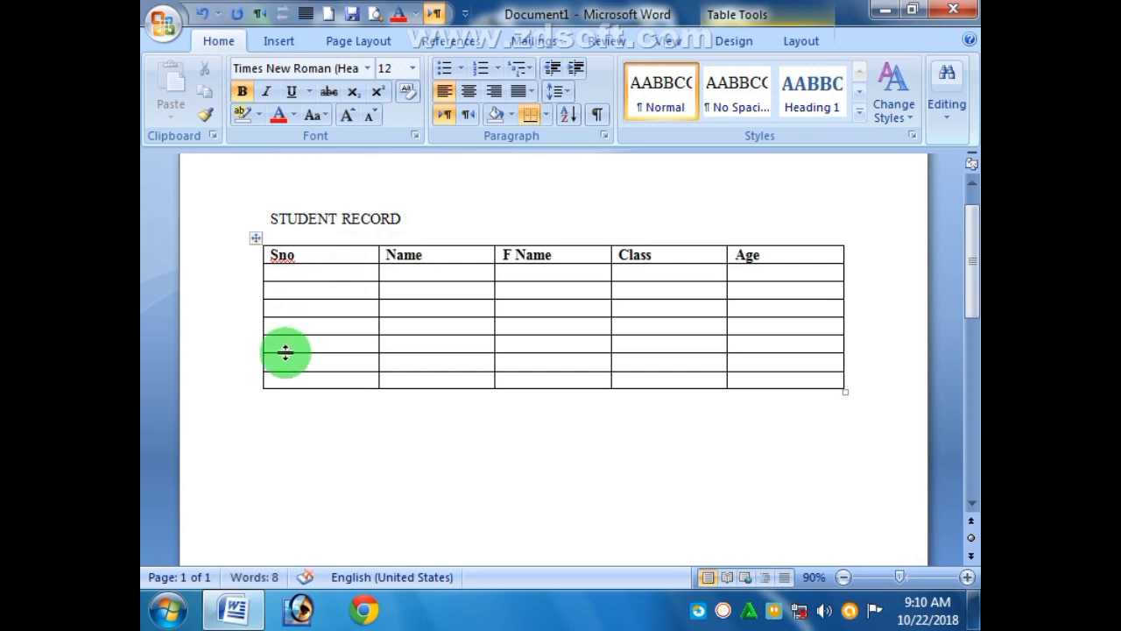
Add empty rows at the end of the student table until it has 15 rows on the second page.
left_click(296, 275)
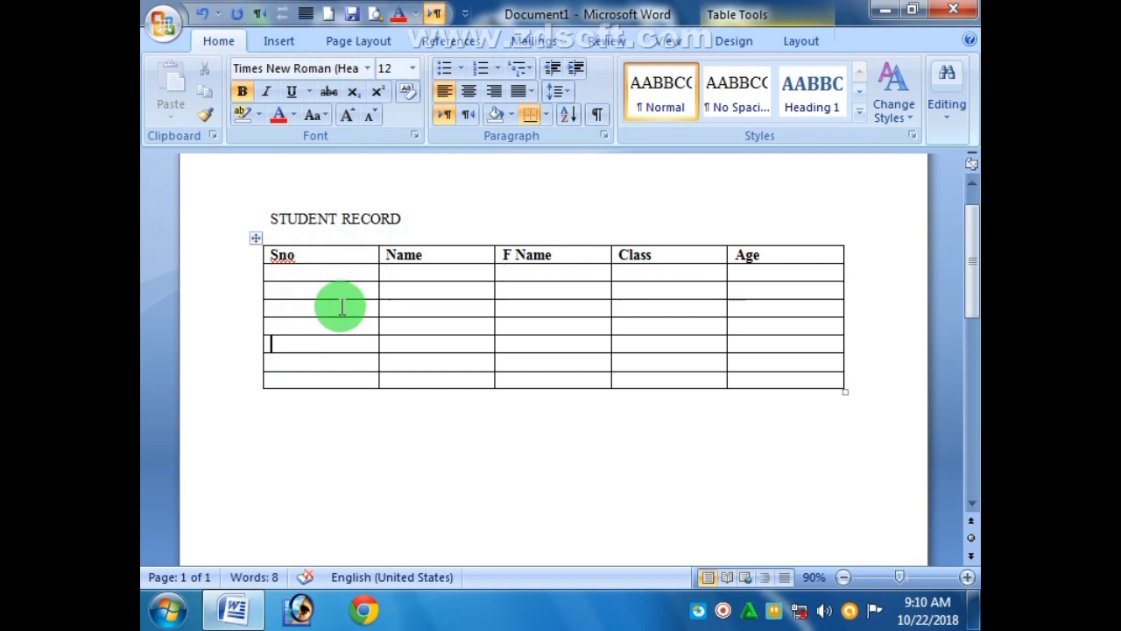
key("Tab")
key("Tab")
key("Tab")
key("Tab")
key("Tab")
key("Tab")
key("Tab")
key("Tab")
key("Tab")
key("Tab")
key("Tab")
key("Tab")
key("Tab")
key("Tab")
key("Tab")
key("Tab")
key("Tab")
key("Tab")
key("Tab")
key("Tab")
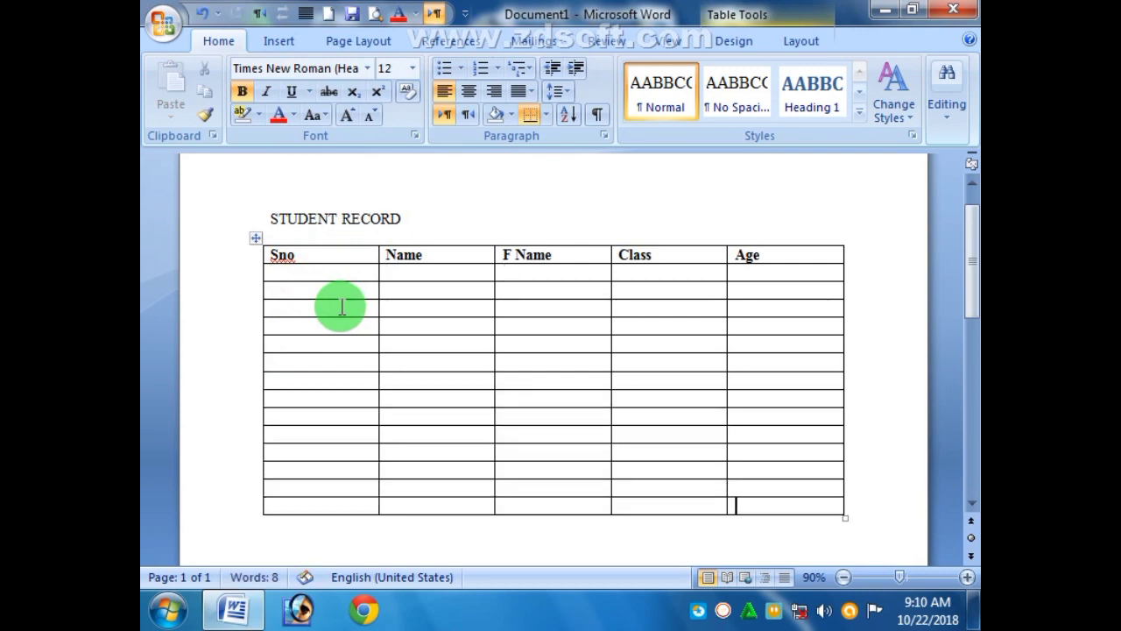
key("Tab")
key("Tab")
key("Tab")
key("Tab")
key("Tab")
key("Tab")
key("Tab")
key("Tab")
key("Tab")
key("Tab")
key("Tab")
key("Tab")
key("Tab")
key("Tab")
key("Tab")
key("Tab")
key("Tab")
key("Tab")
key("Tab")
key("Tab")
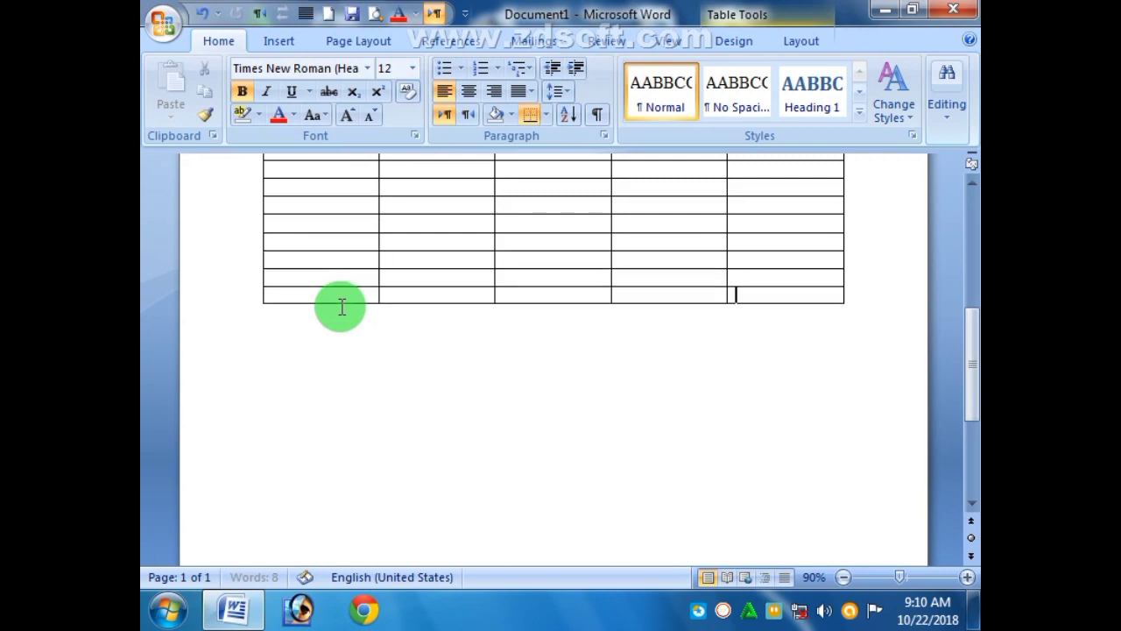
key("Tab")
key("Tab")
key("Tab")
key("Tab")
key("Tab")
key("Tab")
key("Tab")
key("Tab")
key("Tab")
key("Tab")
key("Tab")
key("Tab")
key("Tab")
key("Tab")
key("Tab")
key("Tab")
key("Tab")
key("Tab")
key("Tab")
key("Tab")
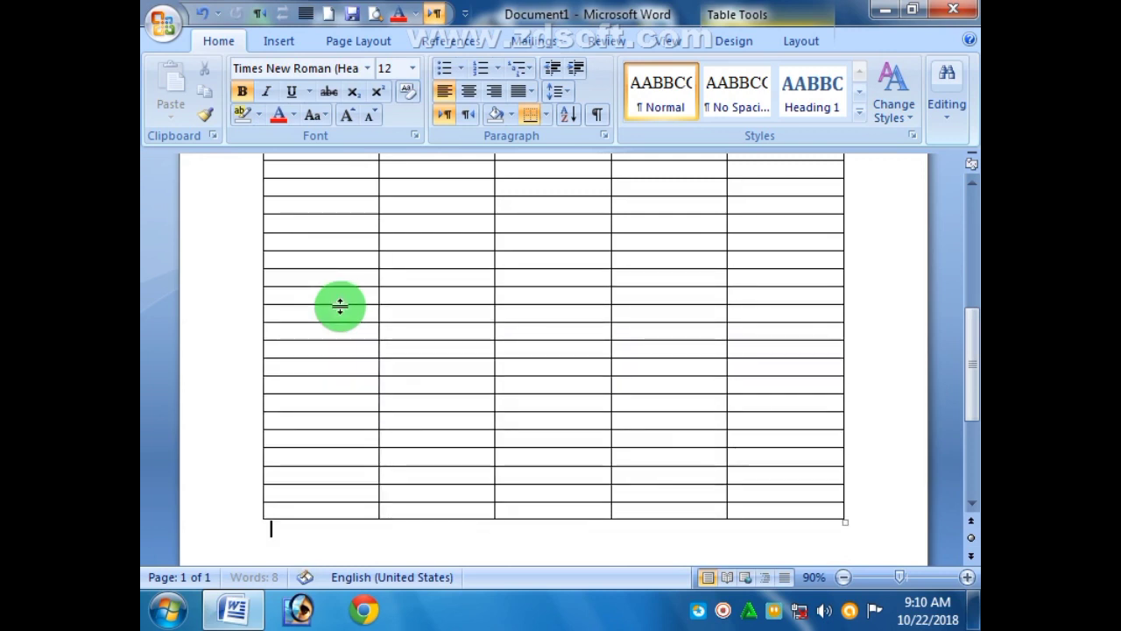
key("Tab")
key("Tab")
key("Tab")
key("Tab")
key("Tab")
key("Tab")
key("Tab")
key("Tab")
key("Tab")
key("Tab")
key("Tab")
key("Tab")
key("Tab")
key("Tab")
key("Tab")
key("Tab")
key("Tab")
key("Tab")
key("Tab")
key("Tab")
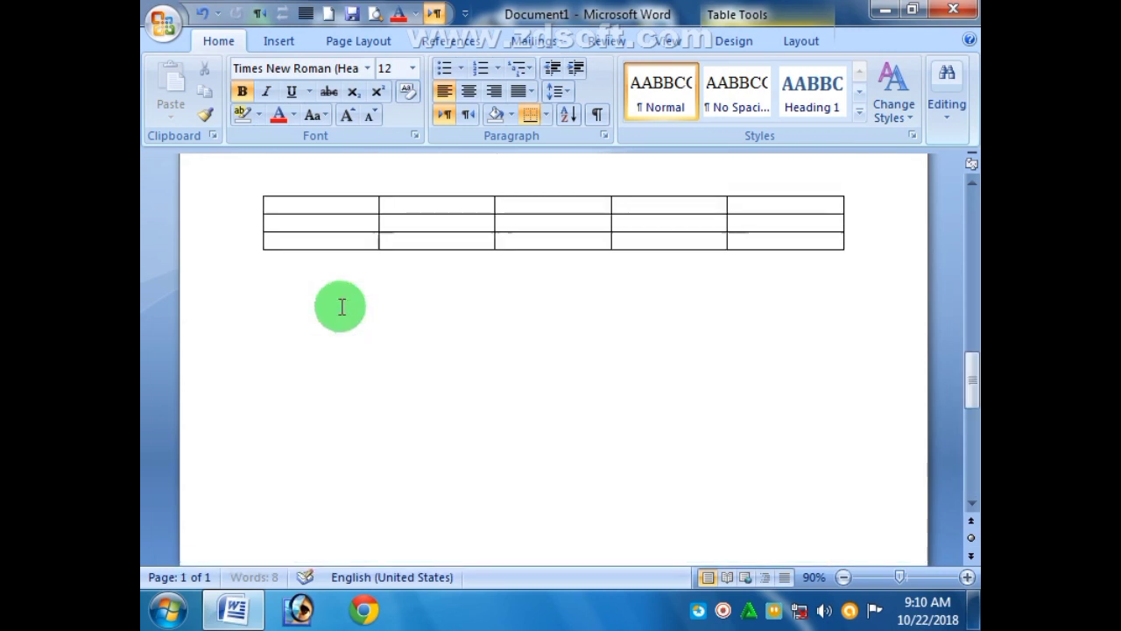
key("Tab")
key("Tab")
key("Tab")
key("Tab")
key("Tab")
key("Tab")
key("Tab")
key("Tab")
key("Tab")
key("Tab")
key("Tab")
key("Tab")
key("Tab")
key("Tab")
key("Tab")
key("Tab")
key("Tab")
key("Tab")
key("Tab")
key("Tab")
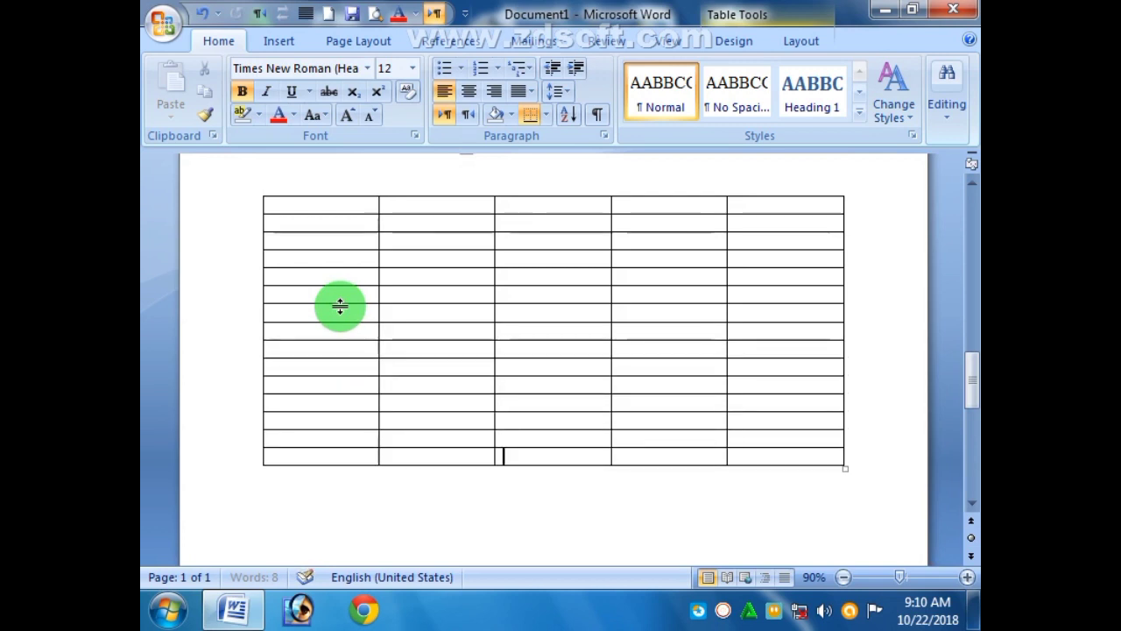
left_click(637, 228)
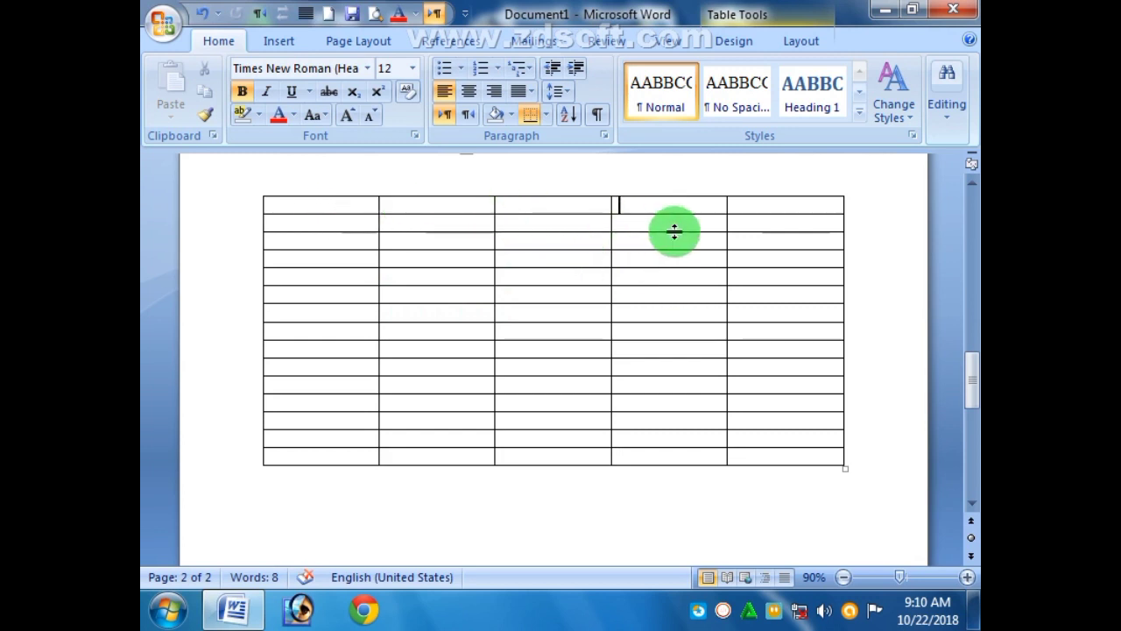
left_click(660, 317)
left_click_drag(565, 214, 565, 213)
left_click(567, 205)
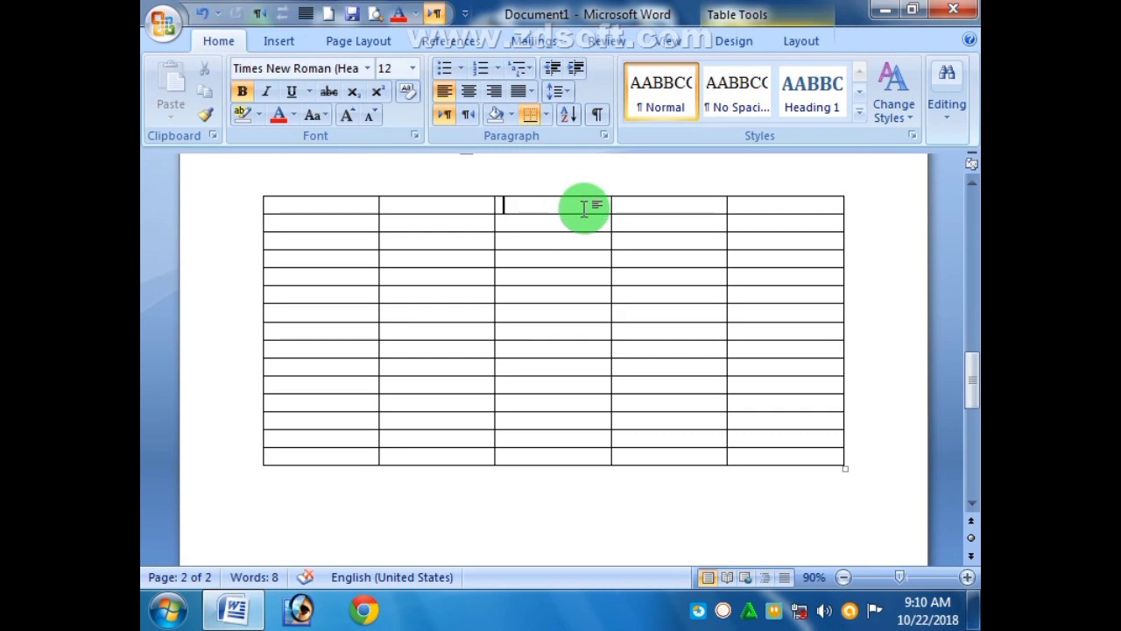
scroll(580, 215, "up", 15)
scroll(329, 325, "down", 10)
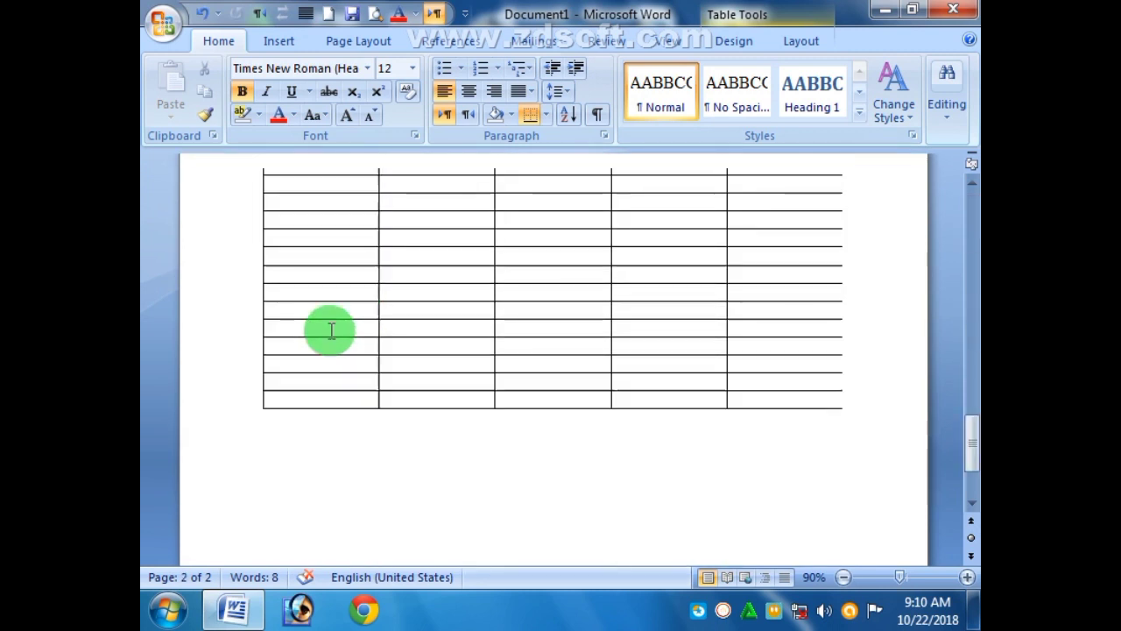
Undo the added rows and the column headings until the student table is back to eight empty rows.
scroll(427, 342, "up", 5)
key("ctrl+z")
key("ctrl+z")
key("ctrl+z")
key("ctrl+z")
key("ctrl+z")
key("ctrl+z")
key("ctrl+z")
key("ctrl+z")
key("ctrl+z")
key("ctrl+z")
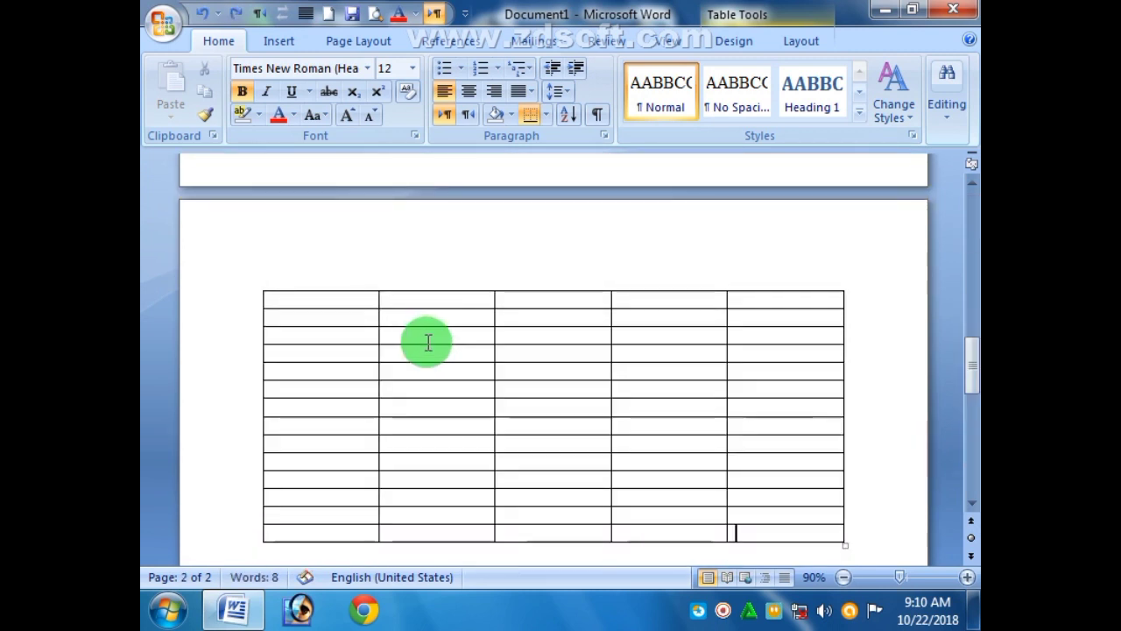
key("ctrl+z")
key("ctrl+z")
key("ctrl+z")
key("ctrl+z")
key("ctrl+z")
key("ctrl+z")
key("ctrl+z")
key("ctrl+z")
key("ctrl+z")
key("ctrl+z")
key("ctrl+z")
key("ctrl+z")
key("ctrl+z")
key("ctrl+z")
key("ctrl+z")
key("ctrl+z")
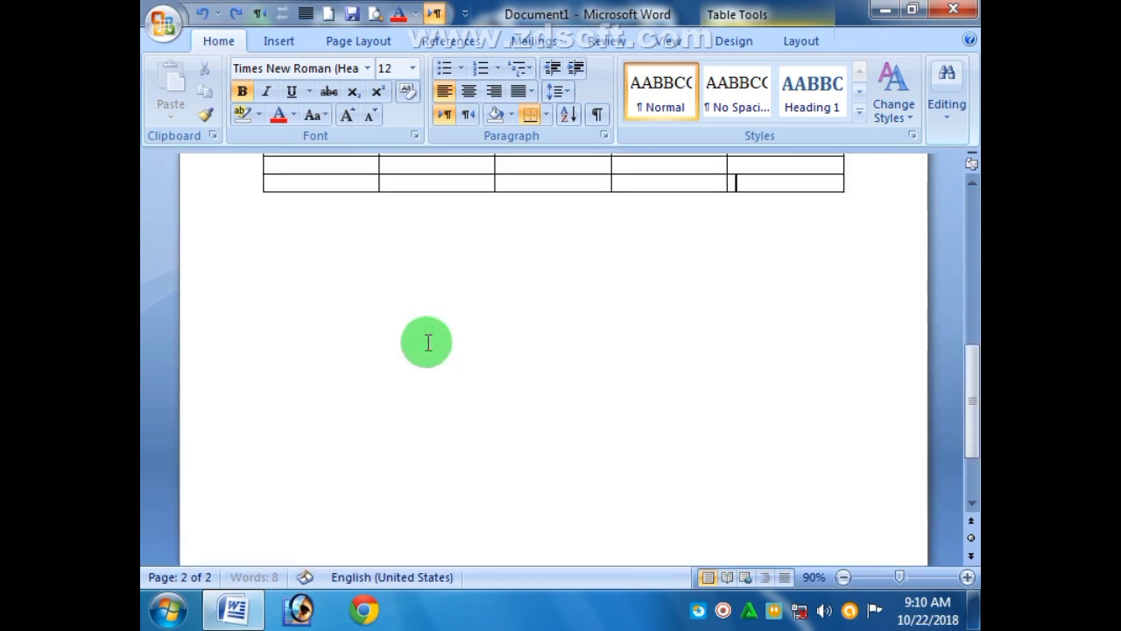
scroll(428, 343, "up", 10)
key("ctrl+z")
key("ctrl+z")
key("ctrl+z")
key("ctrl+z")
key("ctrl+z")
key("ctrl+z")
key("ctrl+z")
key("ctrl+z")
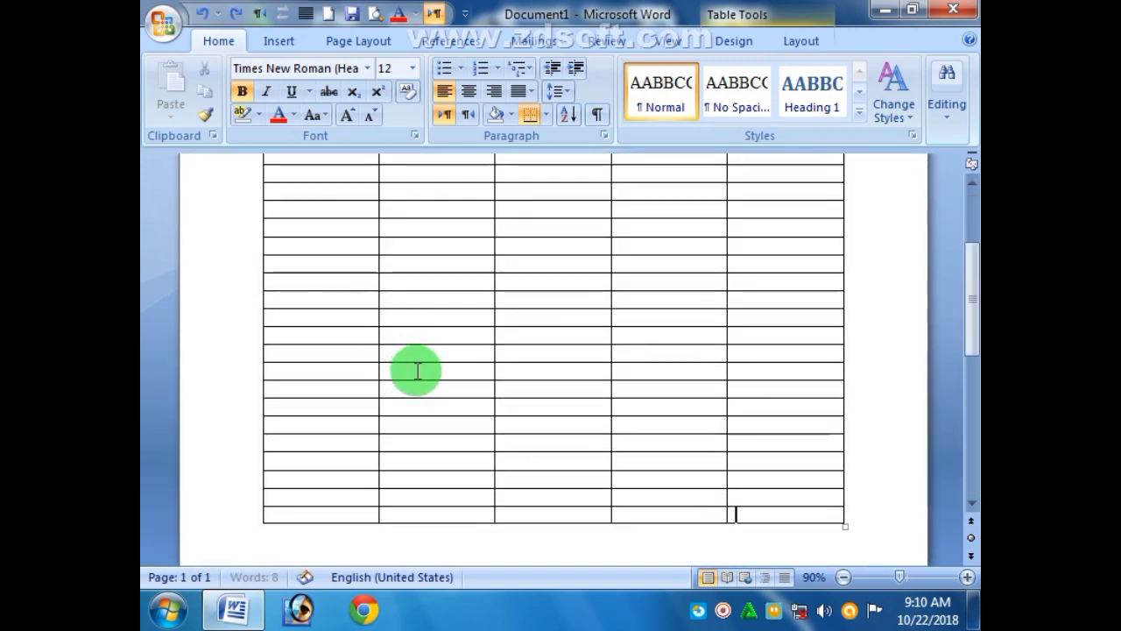
key("ctrl+z")
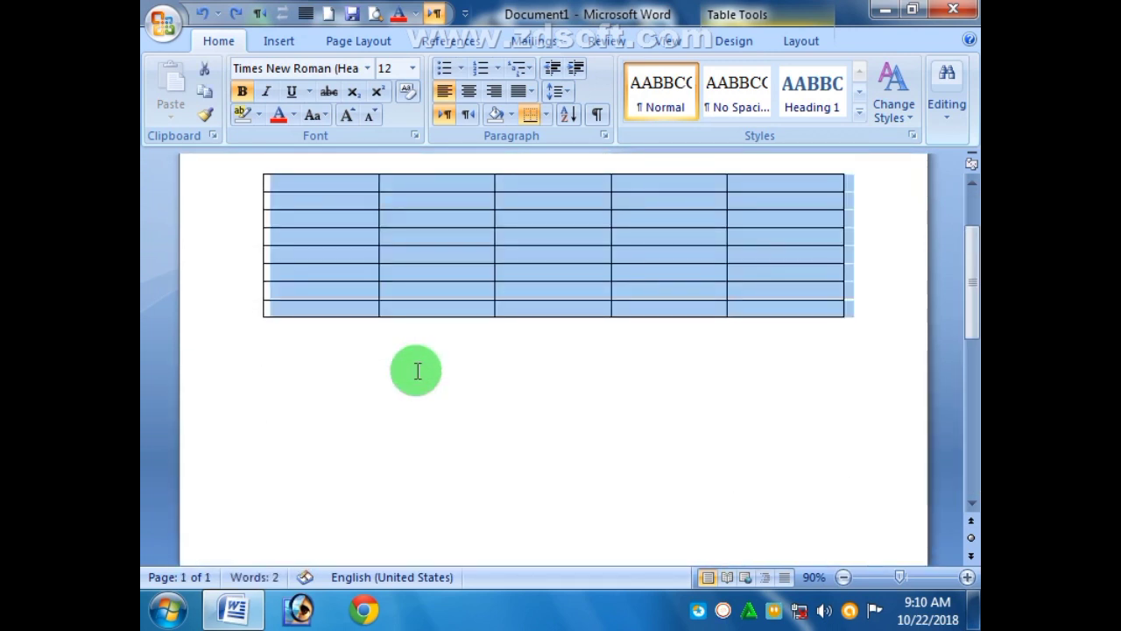
left_click(426, 362)
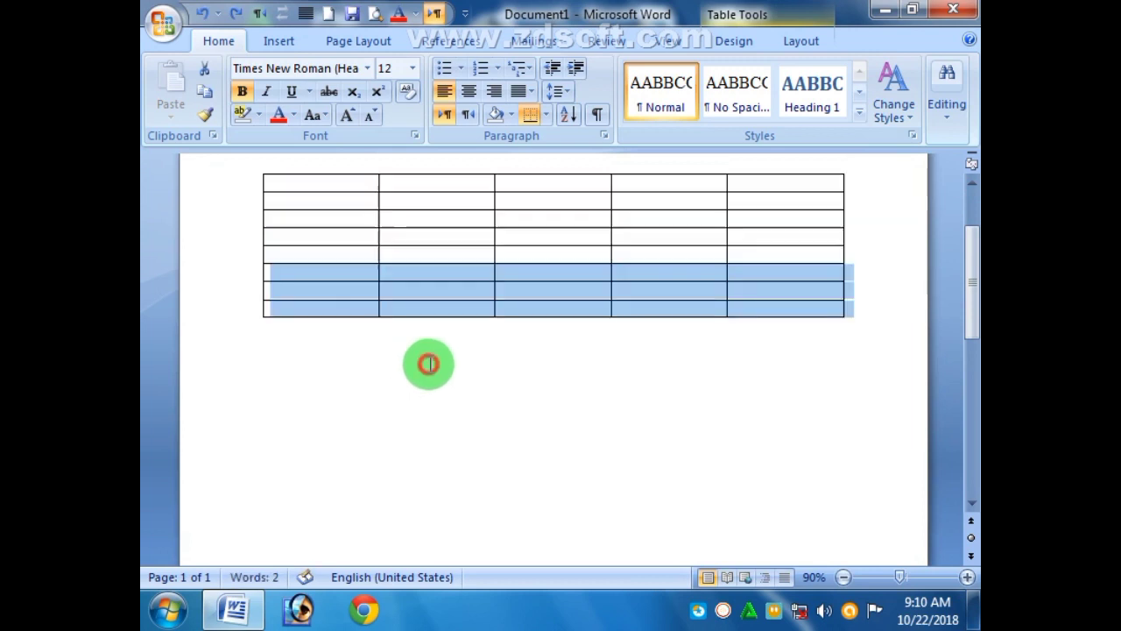
Fill the table's first row with the column headings Sno, Name, Father Name, Class and Age.
left_click(339, 186)
type("Sno")
key("Tab")
type("Na")
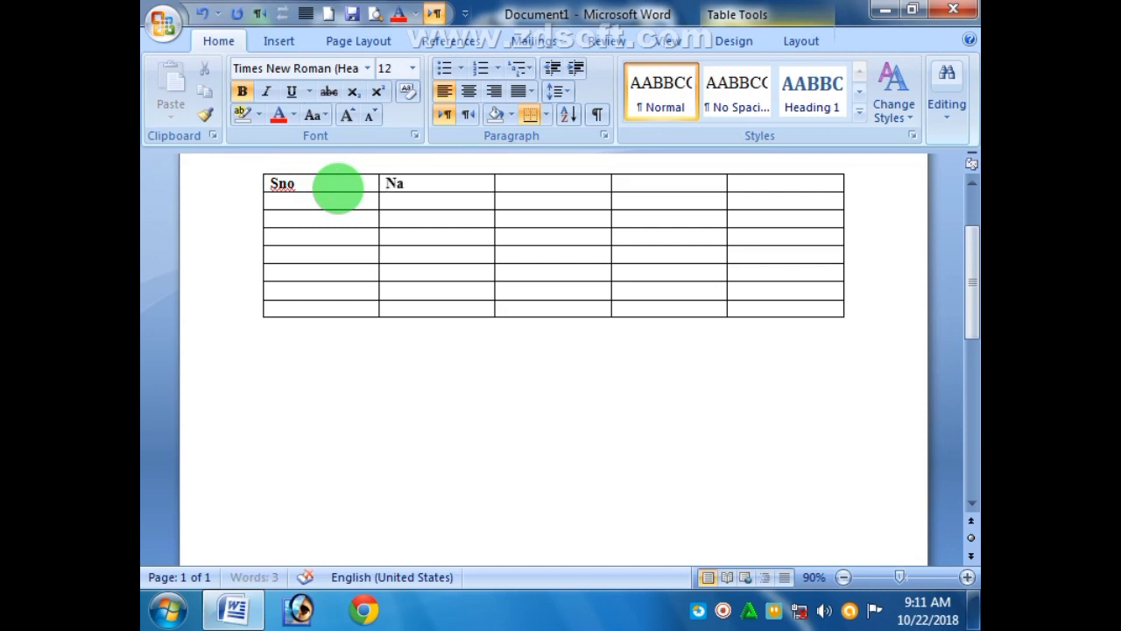
key("Tab")
type("Fa")
key("Tab")
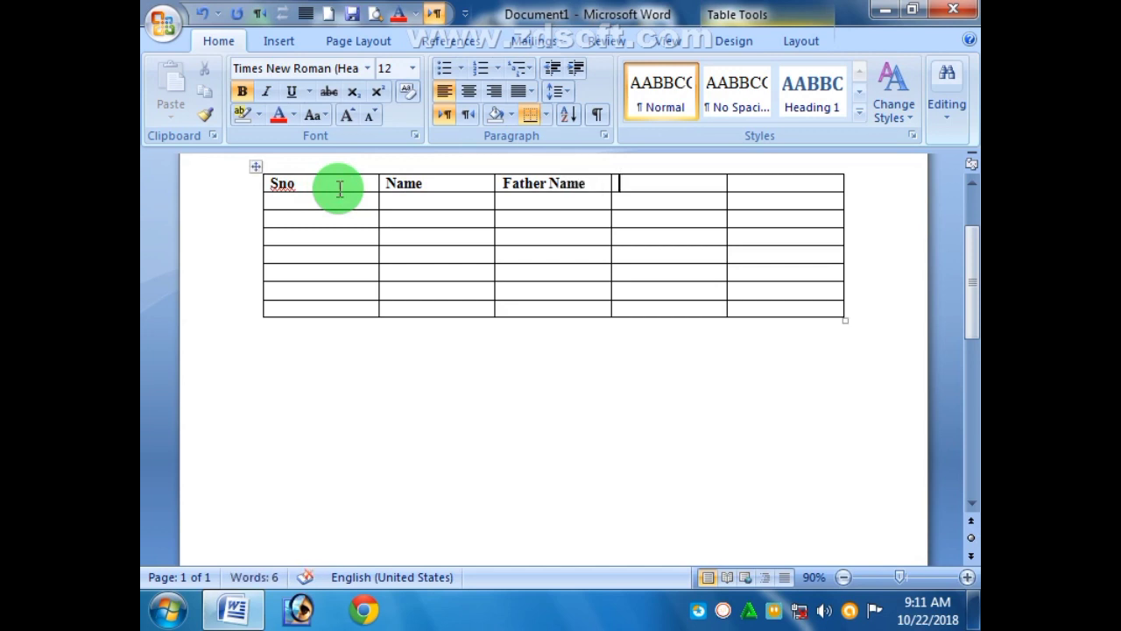
type("Class")
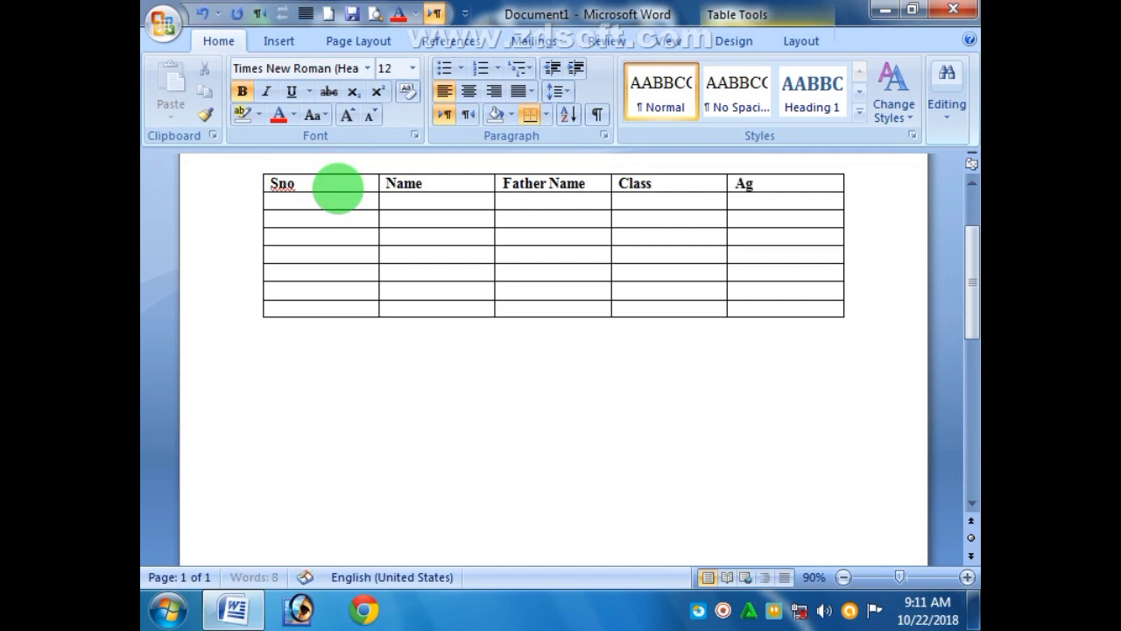
Set the student table's heading row to repeat on every page with Repeat Header Rows.
left_click(751, 184)
left_click_drag(750, 184, 338, 184)
scroll(438, 341, "up", 3)
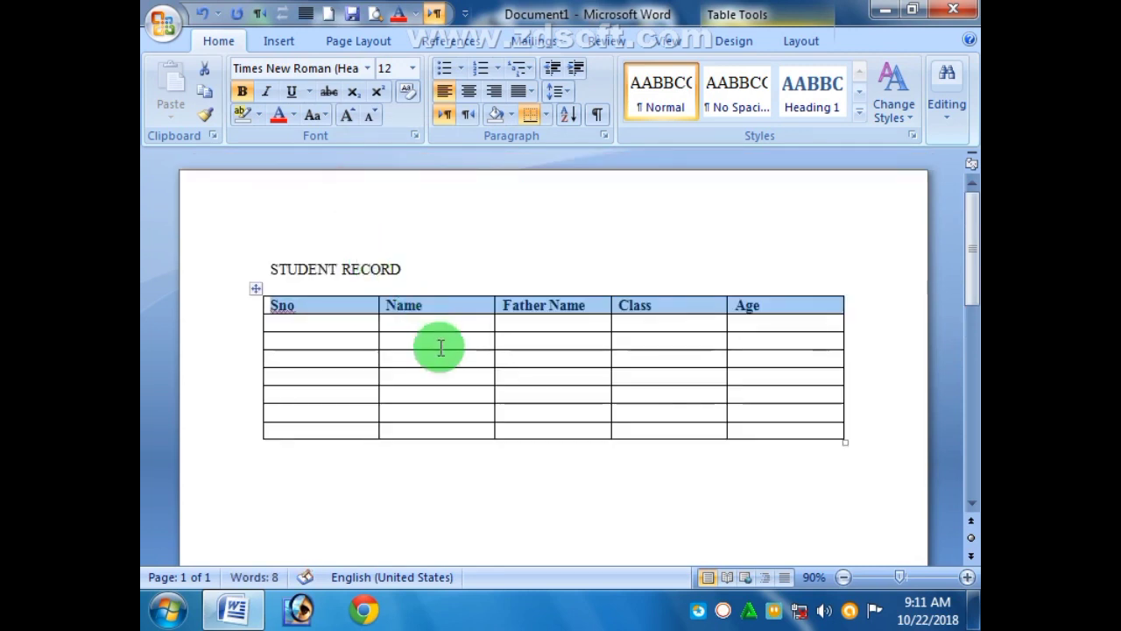
left_click(359, 305)
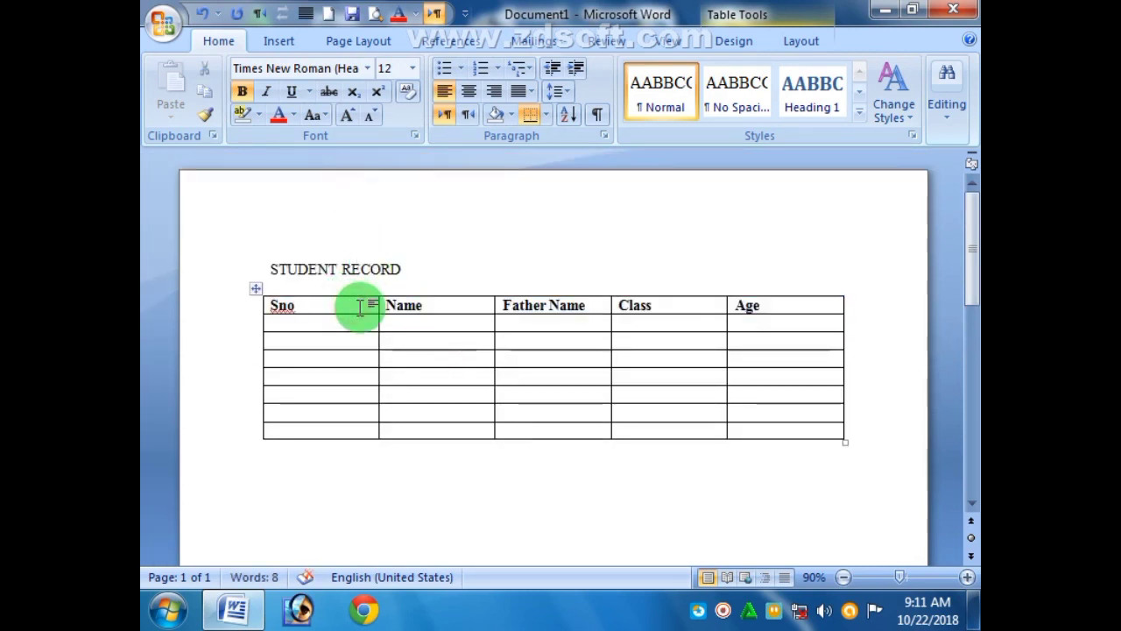
left_click(797, 43)
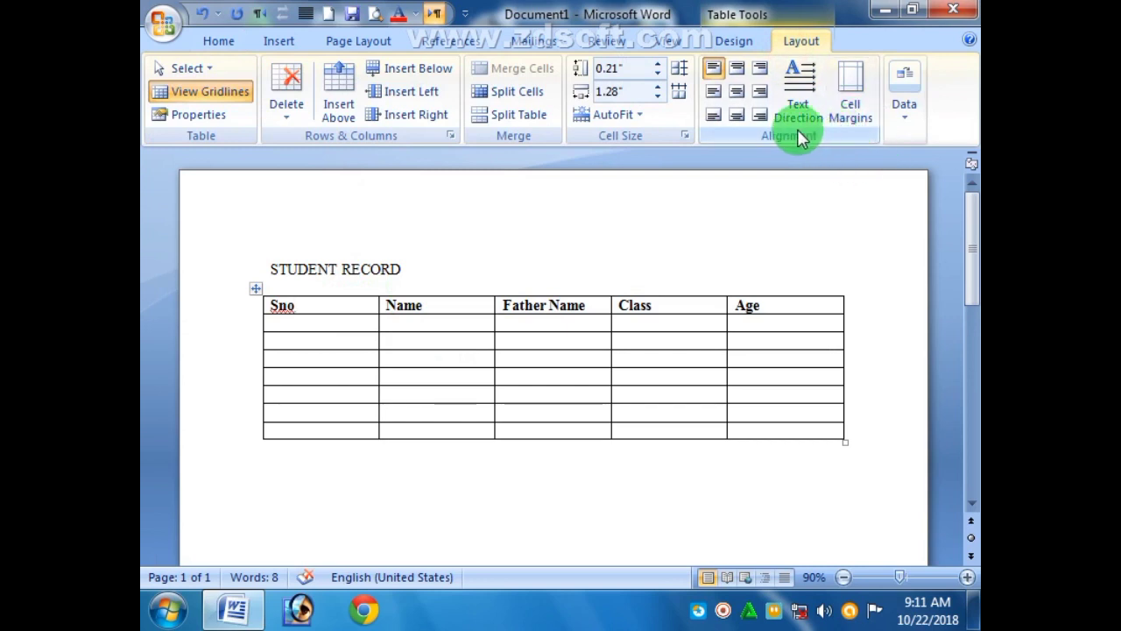
left_click(733, 41)
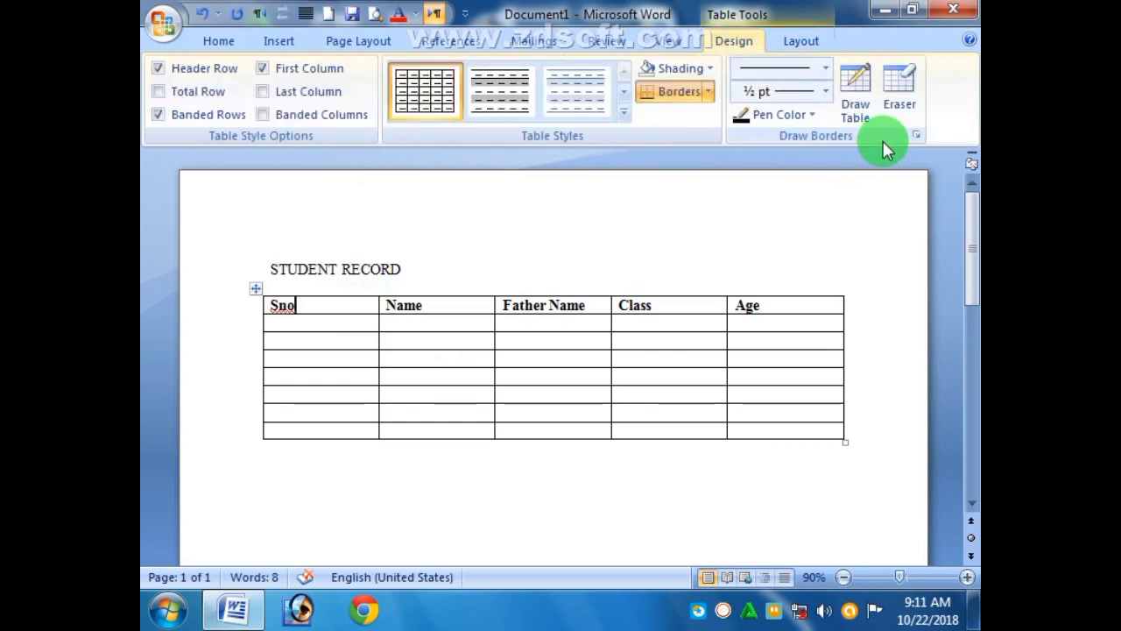
left_click(798, 40)
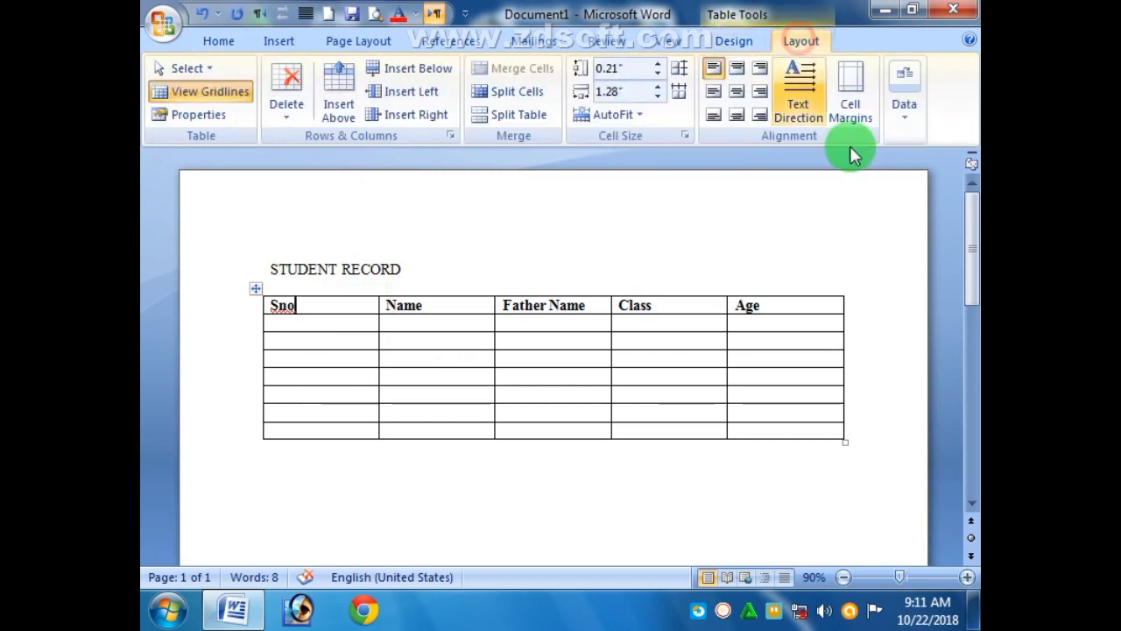
left_click(907, 121)
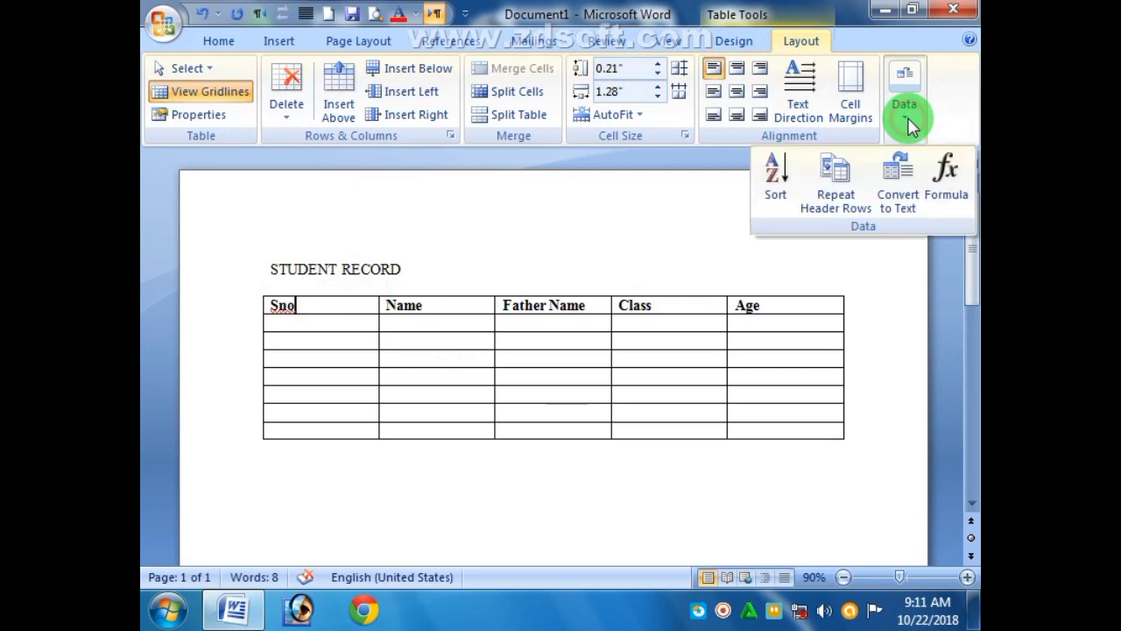
left_click(858, 179)
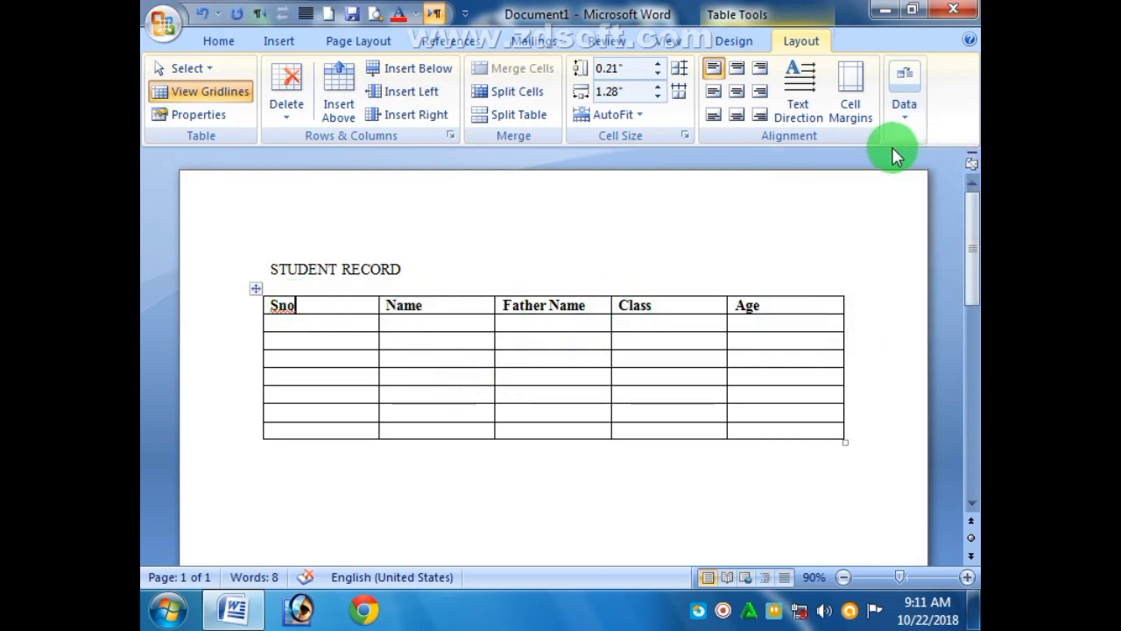
left_click(906, 114)
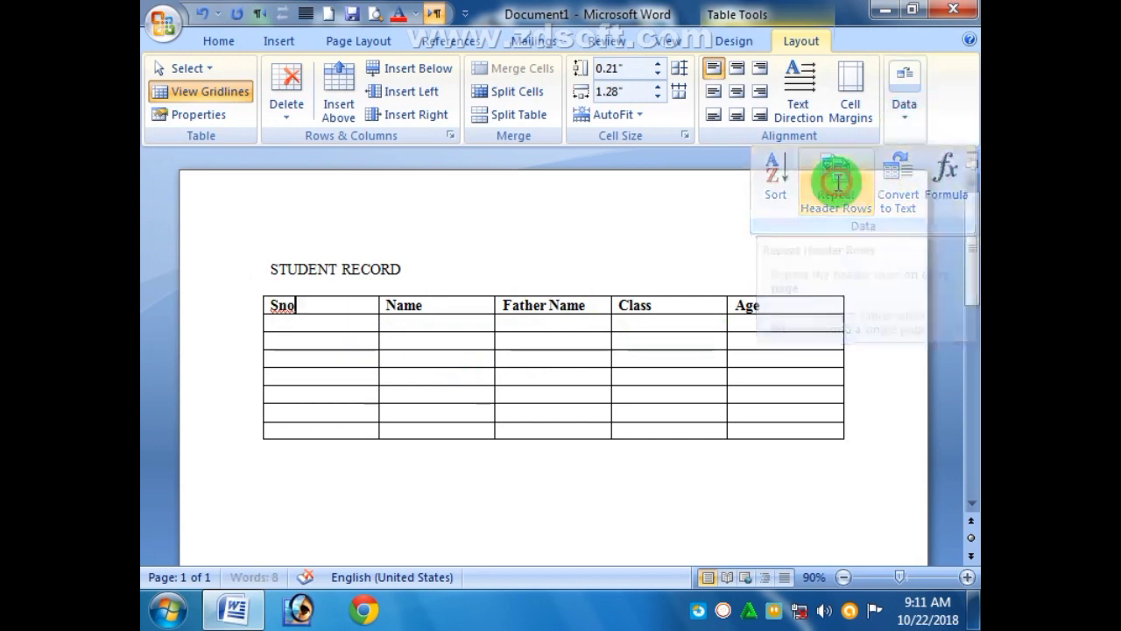
left_click(836, 186)
Add empty rows at the end of the student table until it has two empty rows below the headings on the second page.
left_click(331, 427)
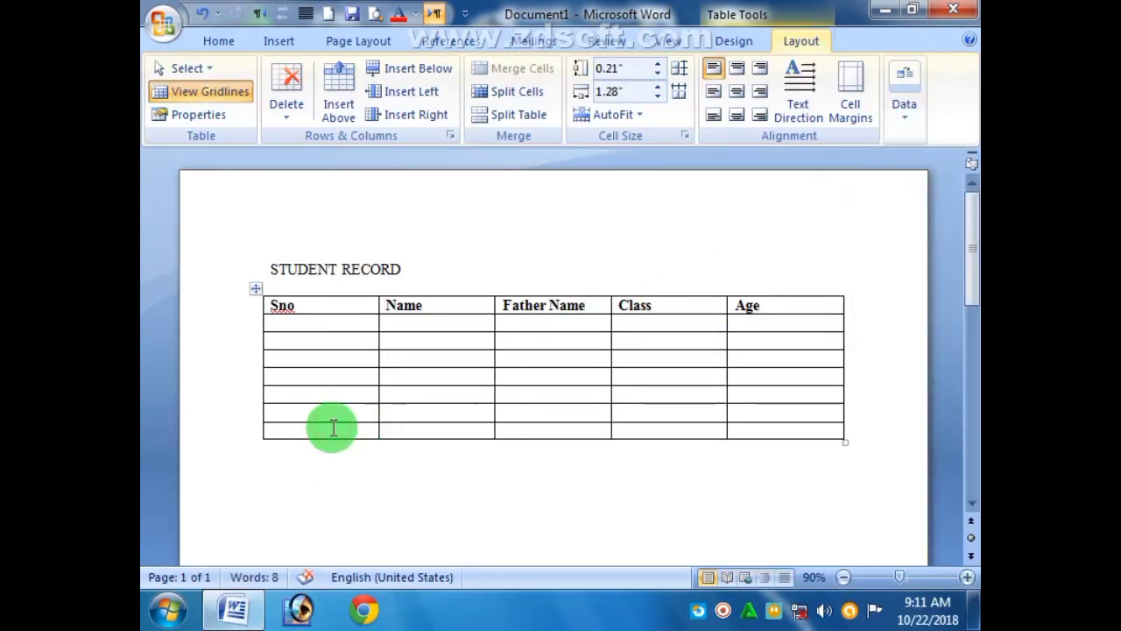
key("Tab")
key("Tab")
key("Tab")
key("Tab")
key("Tab")
key("Tab")
key("Tab")
key("Tab")
key("Tab")
key("Tab")
key("Tab")
key("Tab")
key("Tab")
key("Tab")
key("Tab")
key("Tab")
key("Tab")
key("Tab")
key("Tab")
key("Tab")
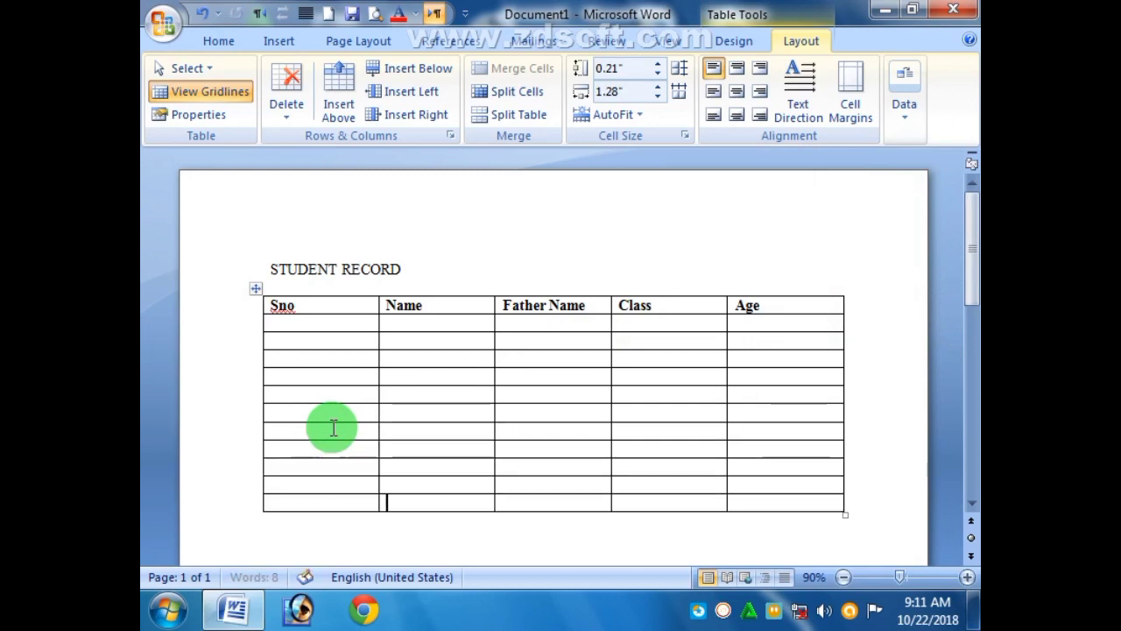
key("Tab")
key("Tab")
key("Tab")
key("Tab")
key("Tab")
key("Tab")
key("Tab")
key("Tab")
key("Tab")
key("Tab")
key("Tab")
key("Tab")
key("Tab")
key("Tab")
key("Tab")
key("Tab")
key("Tab")
key("Tab")
key("Tab")
key("Tab")
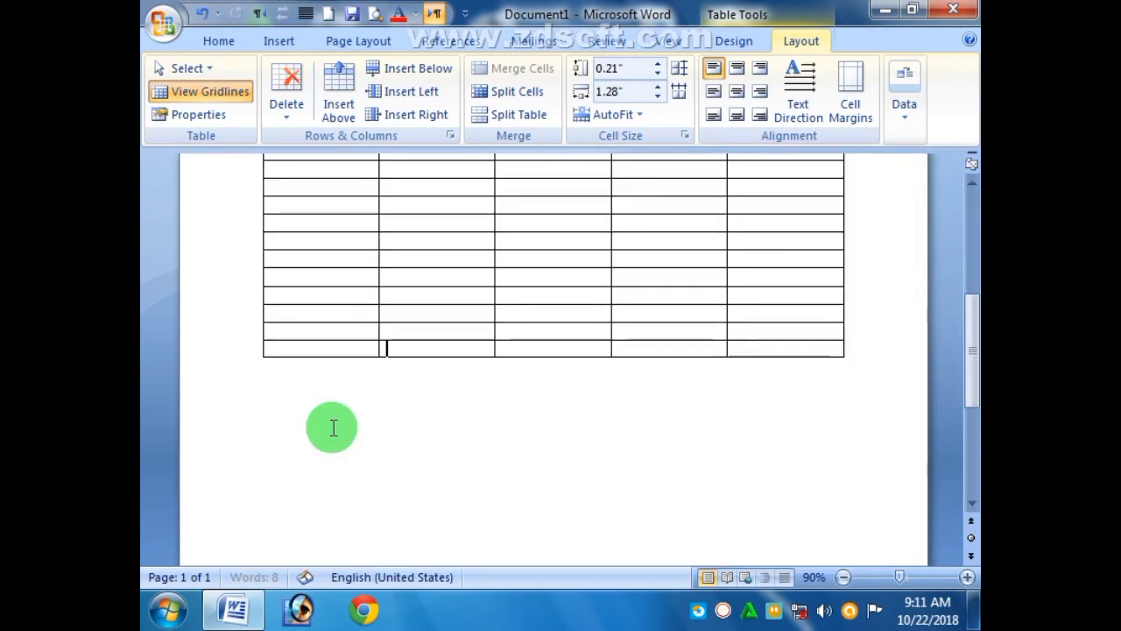
key("Tab")
key("Tab")
key("Tab")
key("Tab")
key("Tab")
key("Tab")
key("Tab")
key("Tab")
key("Tab")
key("Tab")
key("Tab")
key("Tab")
key("Tab")
key("Tab")
key("Tab")
key("Tab")
key("Tab")
key("Tab")
key("Tab")
key("Tab")
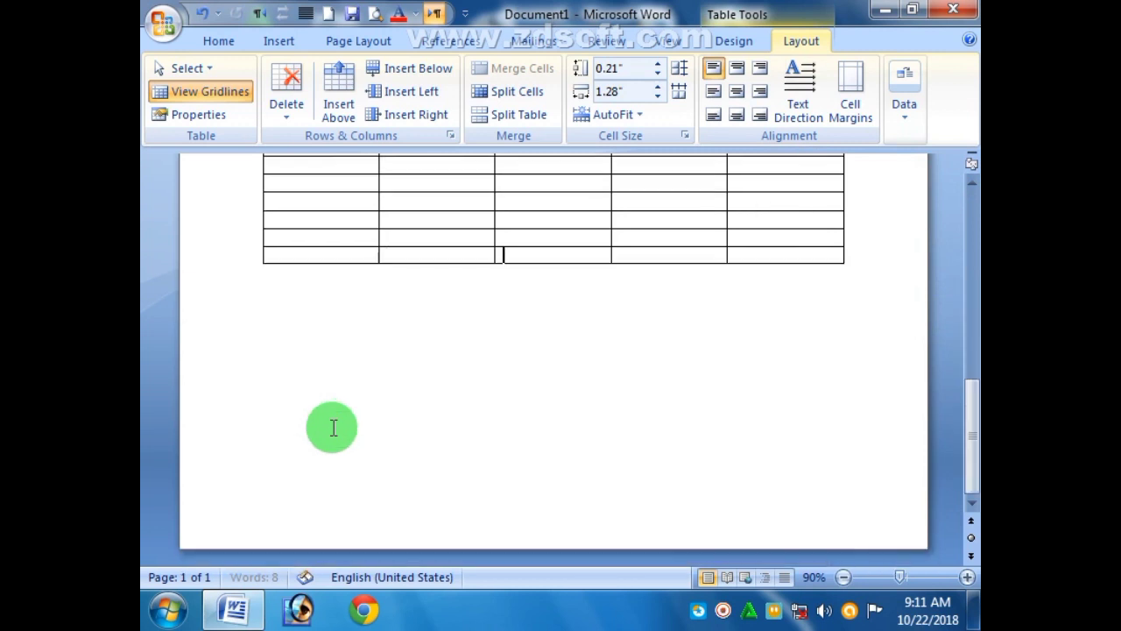
key("Tab")
key("Tab")
key("Tab")
key("Tab")
key("Tab")
key("Tab")
key("Tab")
key("Tab")
key("Tab")
key("Tab")
key("Tab")
key("Tab")
key("Tab")
key("Tab")
key("Tab")
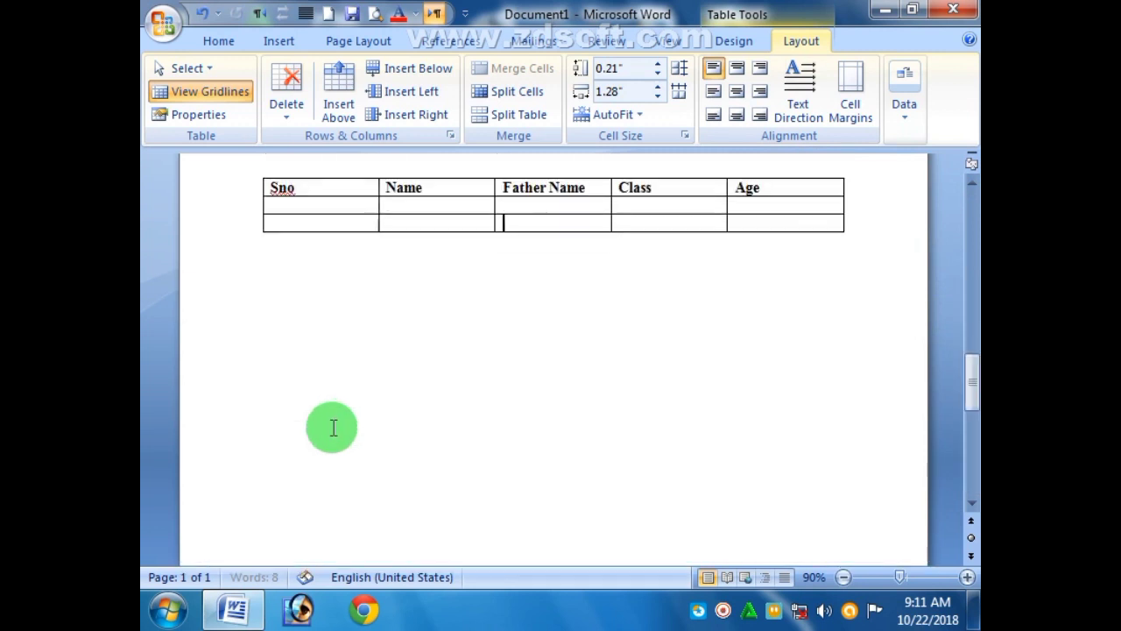
Add empty rows at the end of the student table until the second page holds 18 empty rows below the headings.
key("Tab")
key("Tab")
key("Tab")
key("Tab")
key("Tab")
key("Tab")
key("Tab")
key("Tab")
key("Tab")
key("Tab")
key("Tab")
key("Tab")
key("Tab")
key("Tab")
key("Tab")
key("Tab")
key("Tab")
key("Tab")
key("Tab")
key("Tab")
key("Tab")
key("Tab")
key("Tab")
key("Tab")
key("Tab")
key("Tab")
key("Tab")
key("Tab")
key("Tab")
key("Tab")
key("Tab")
key("Tab")
key("Tab")
key("Tab")
key("Tab")
key("Tab")
key("Tab")
key("Tab")
key("Tab")
key("Tab")
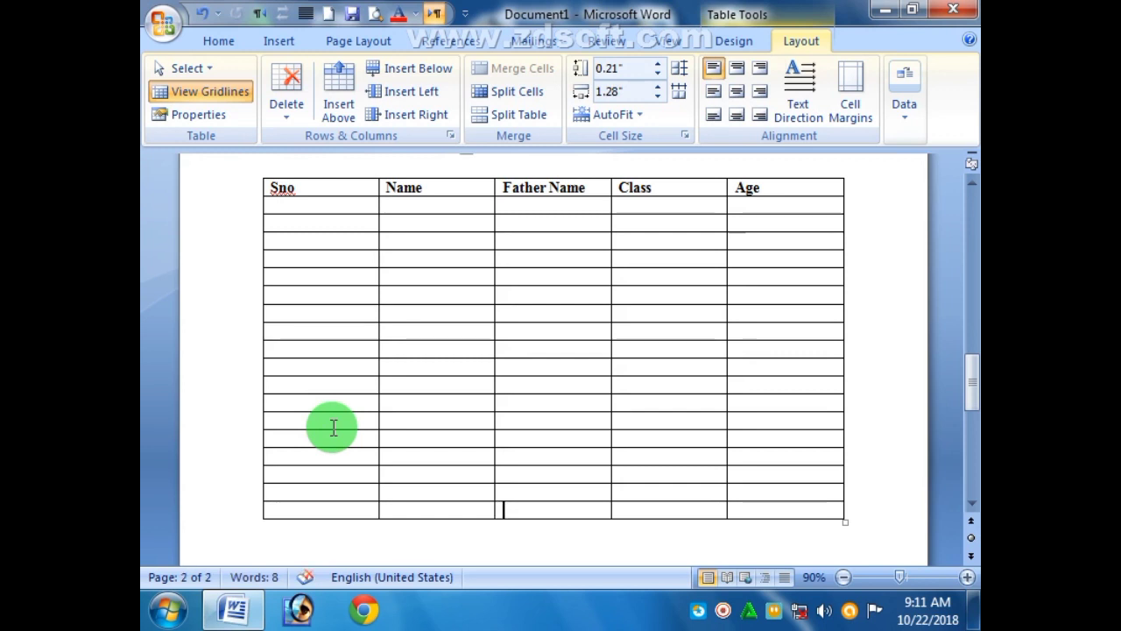
scroll(346, 426, "up", 10)
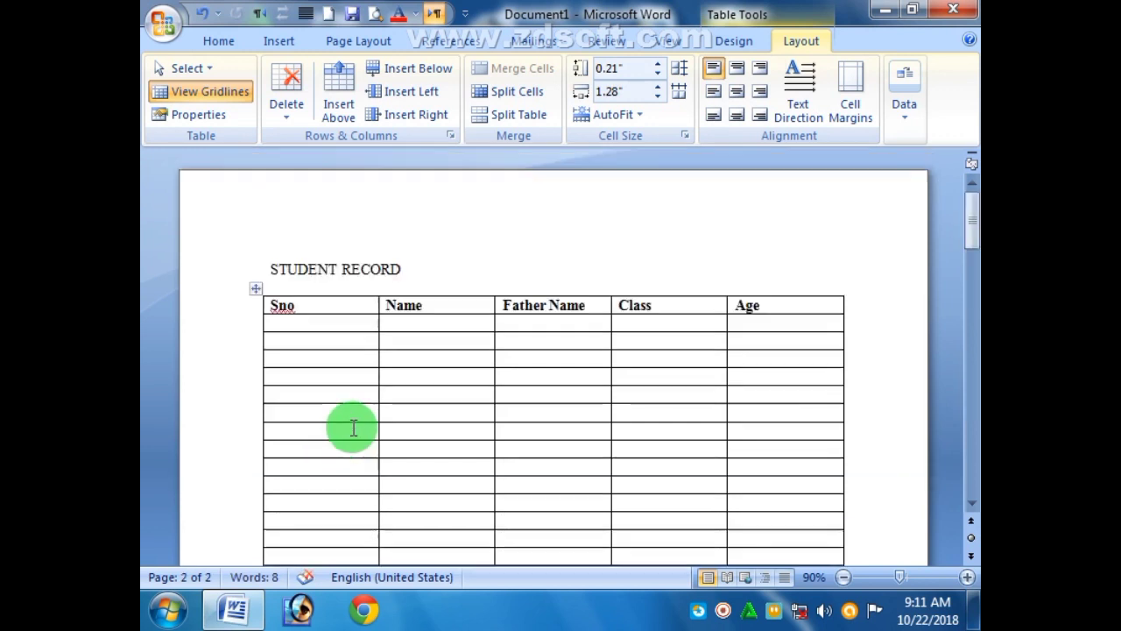
left_click(263, 305)
scroll(408, 393, "down", 10)
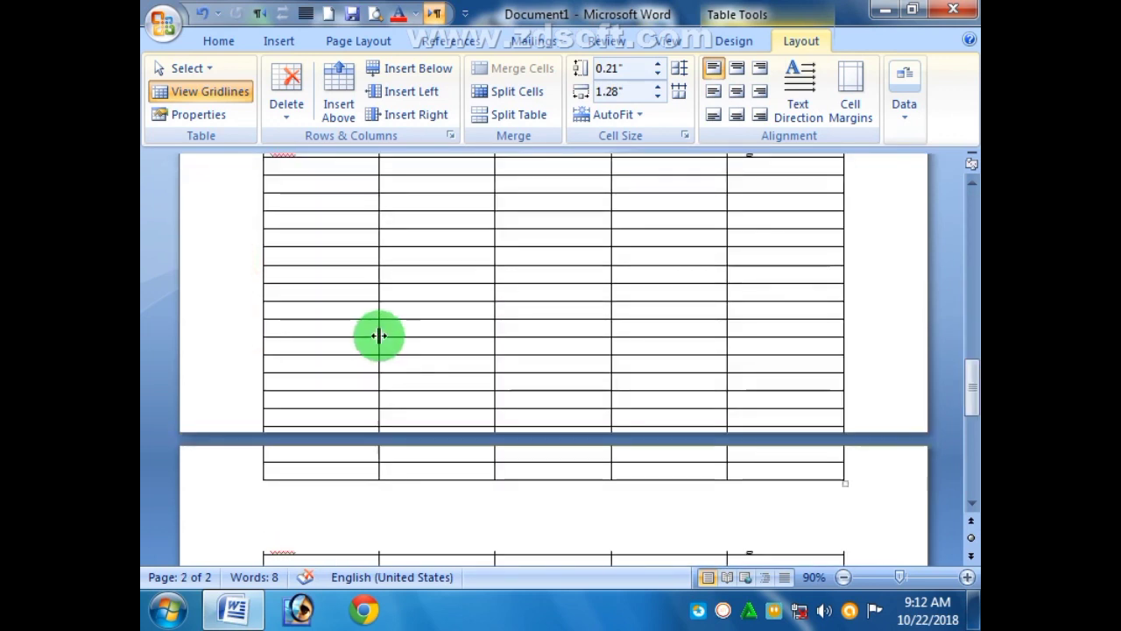
left_click(342, 543)
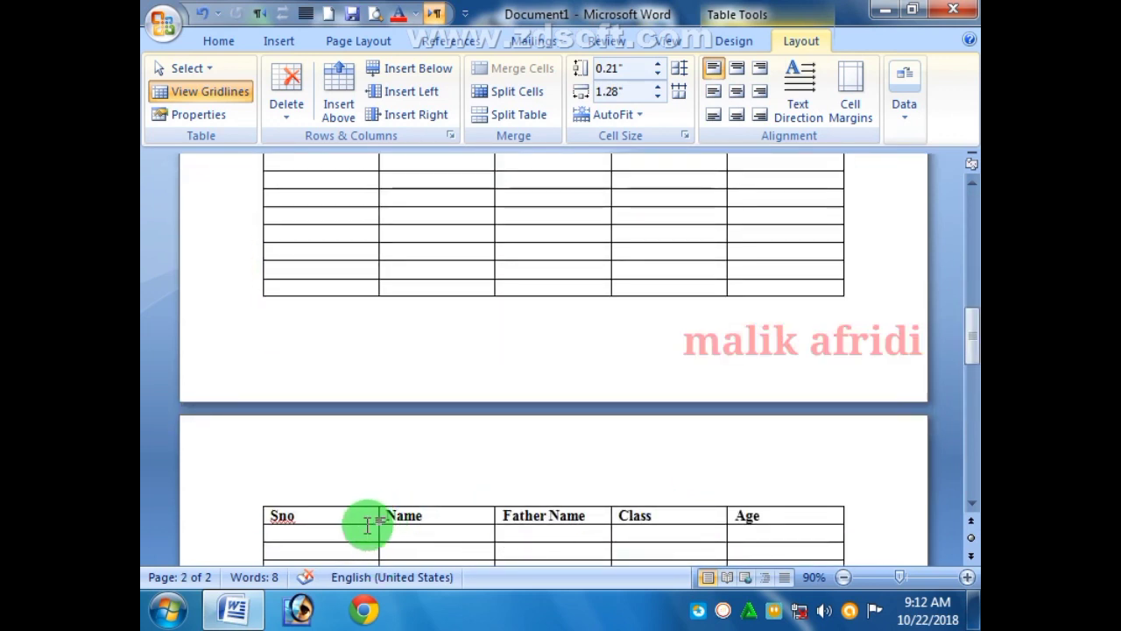
Set the font size of the heading row on the first page to 14.
scroll(469, 520, "up", 10)
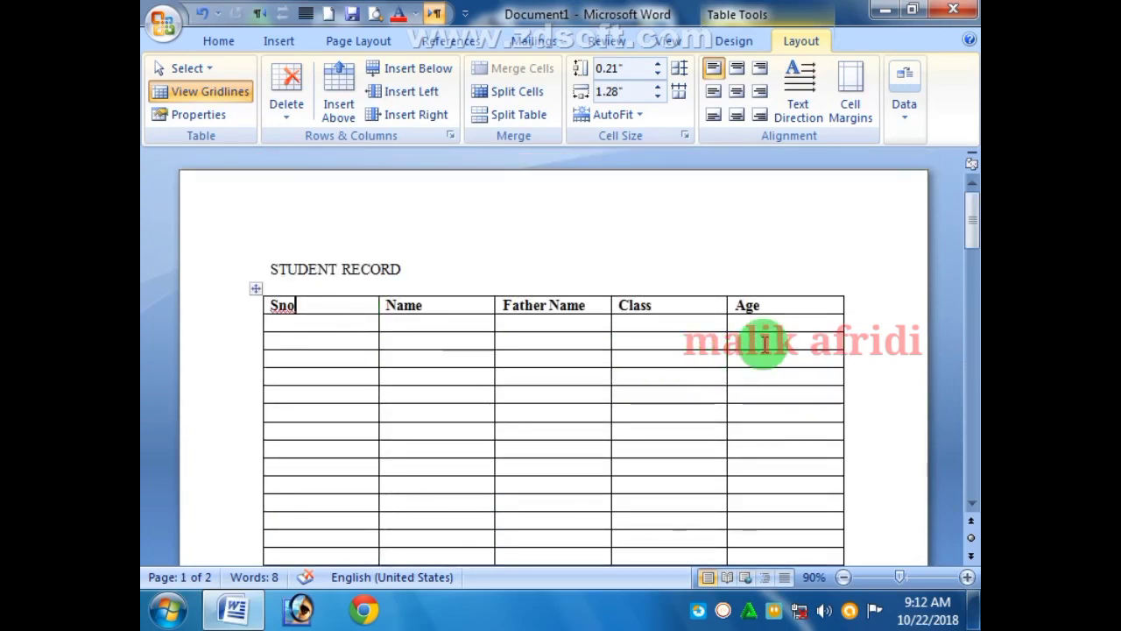
left_click_drag(776, 308, 311, 301)
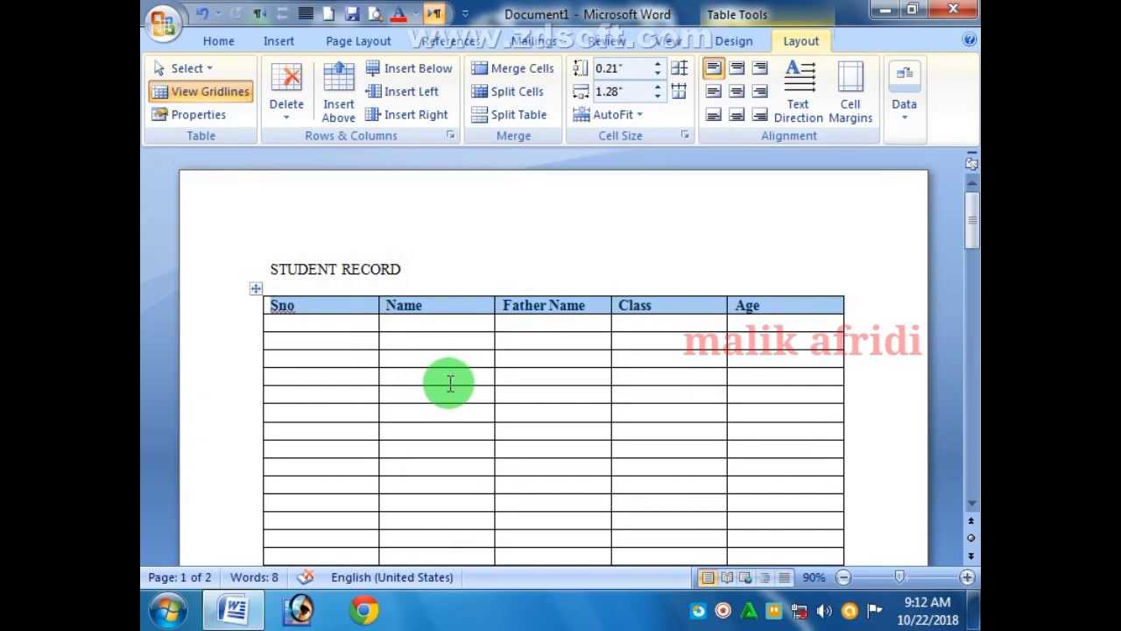
left_click(231, 40)
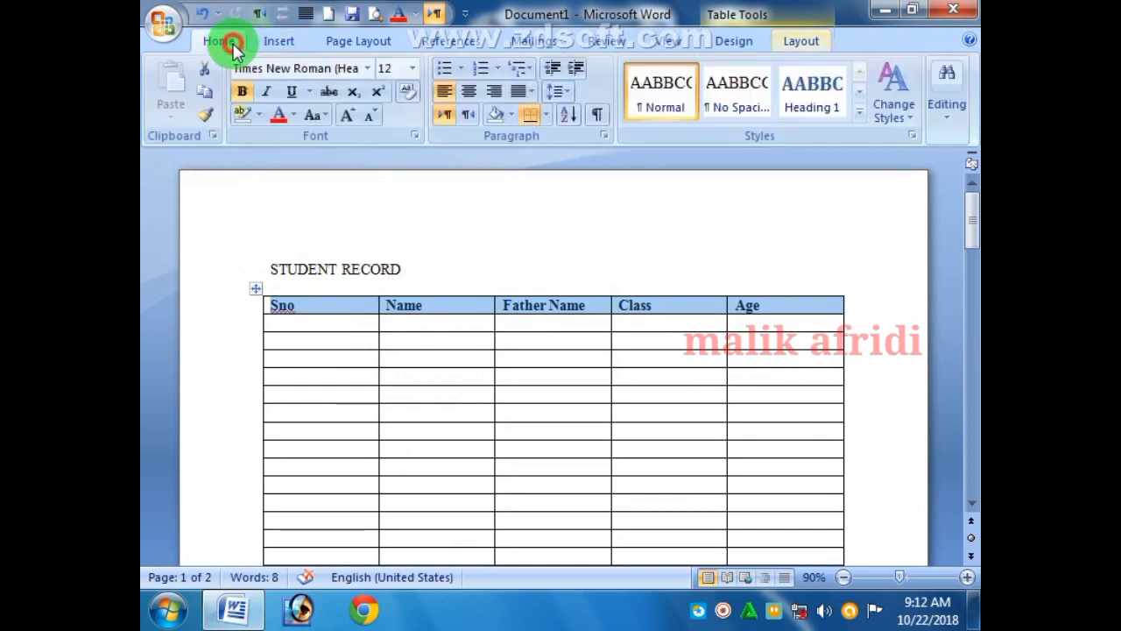
left_click(412, 70)
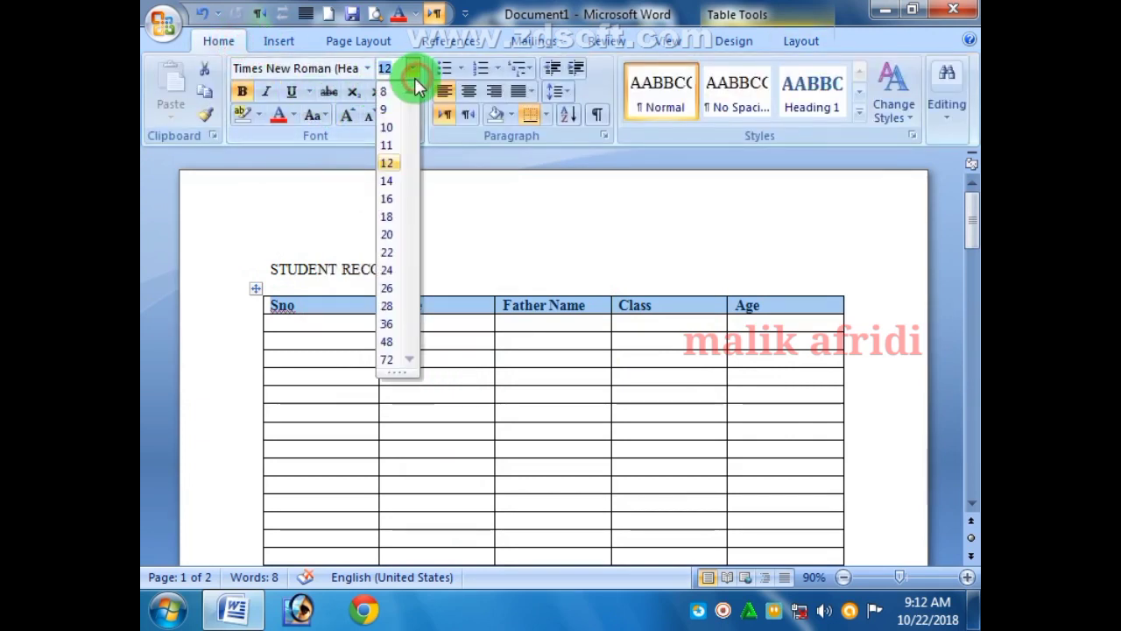
left_click(388, 182)
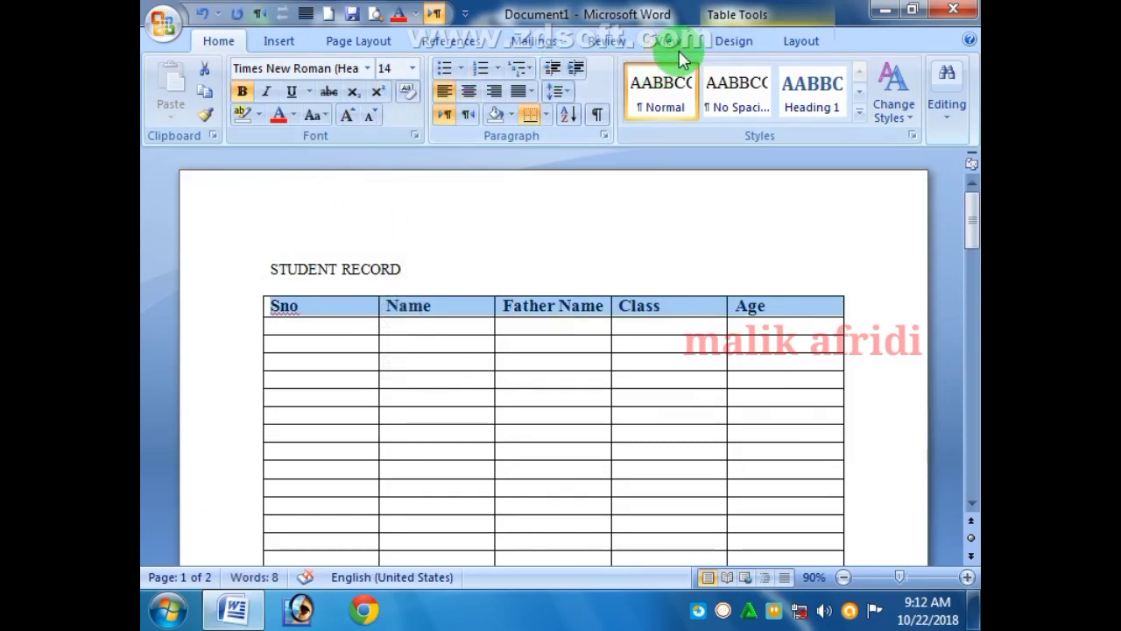
Shade the student table's heading row light grey.
left_click(734, 41)
left_click(710, 68)
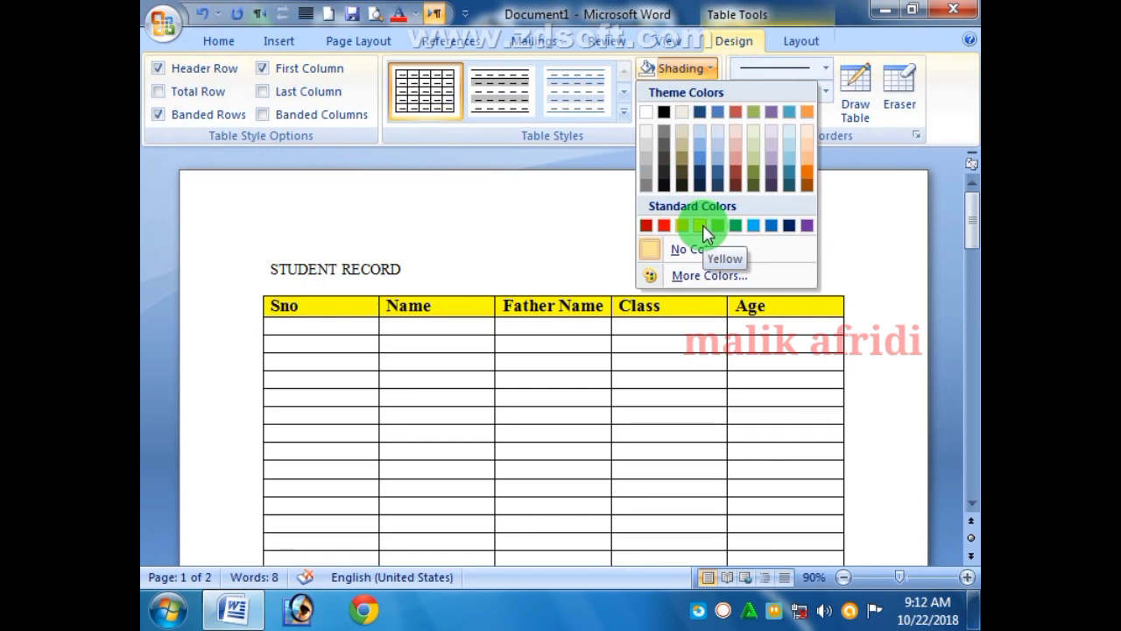
left_click(646, 150)
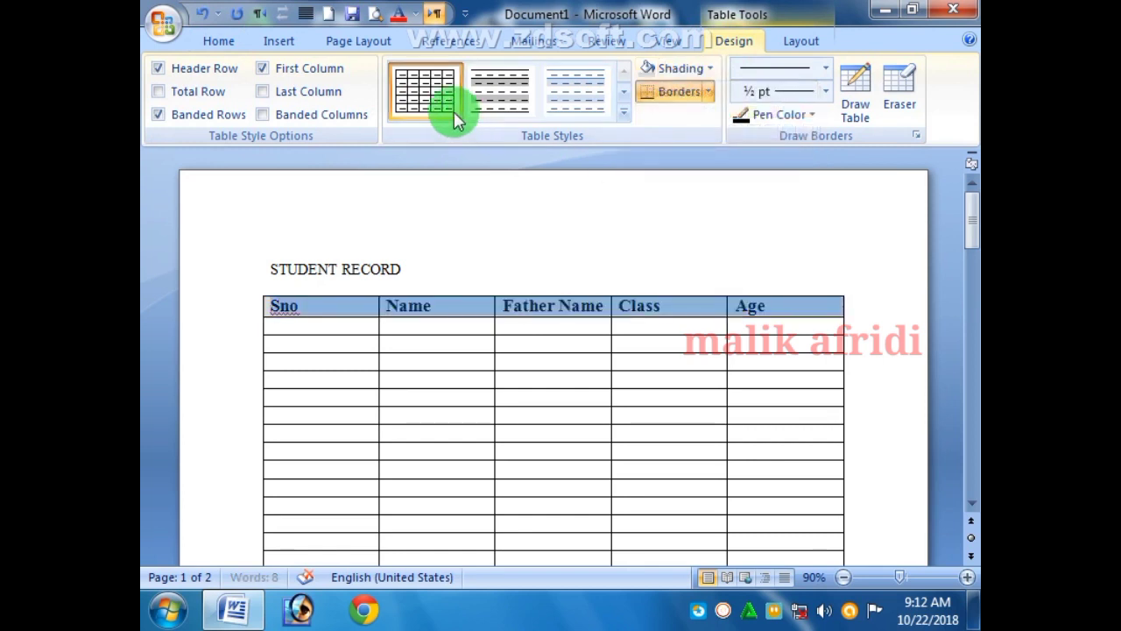
Center the column headings in their cells and check the repeated heading row on the second page.
left_click(229, 44)
left_click(468, 91)
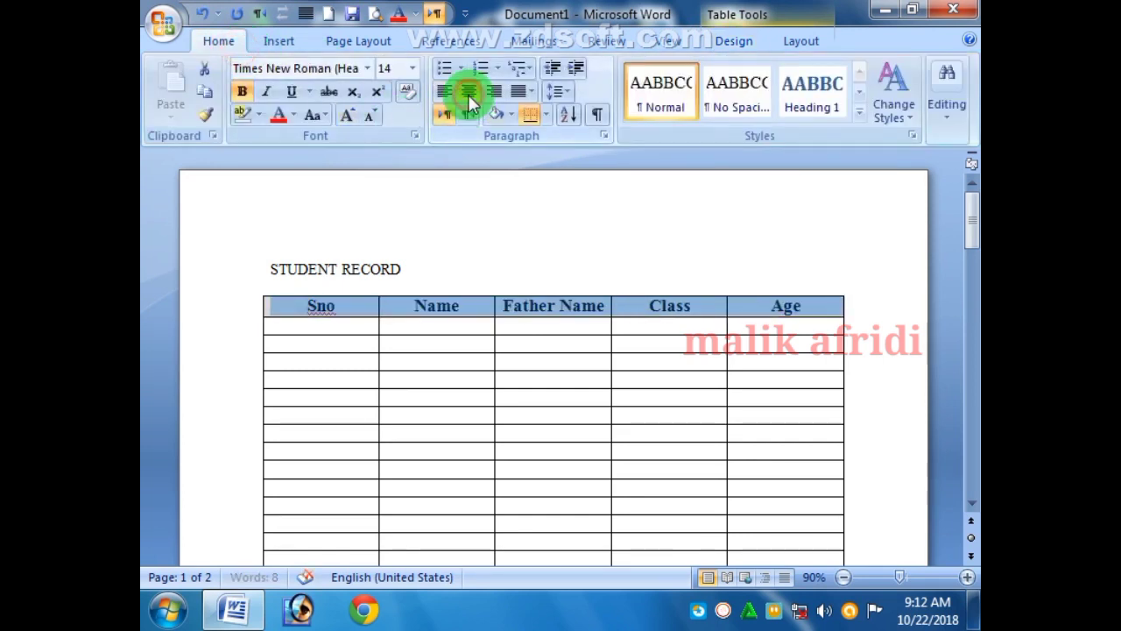
left_click(556, 341)
scroll(567, 388, "down", 10)
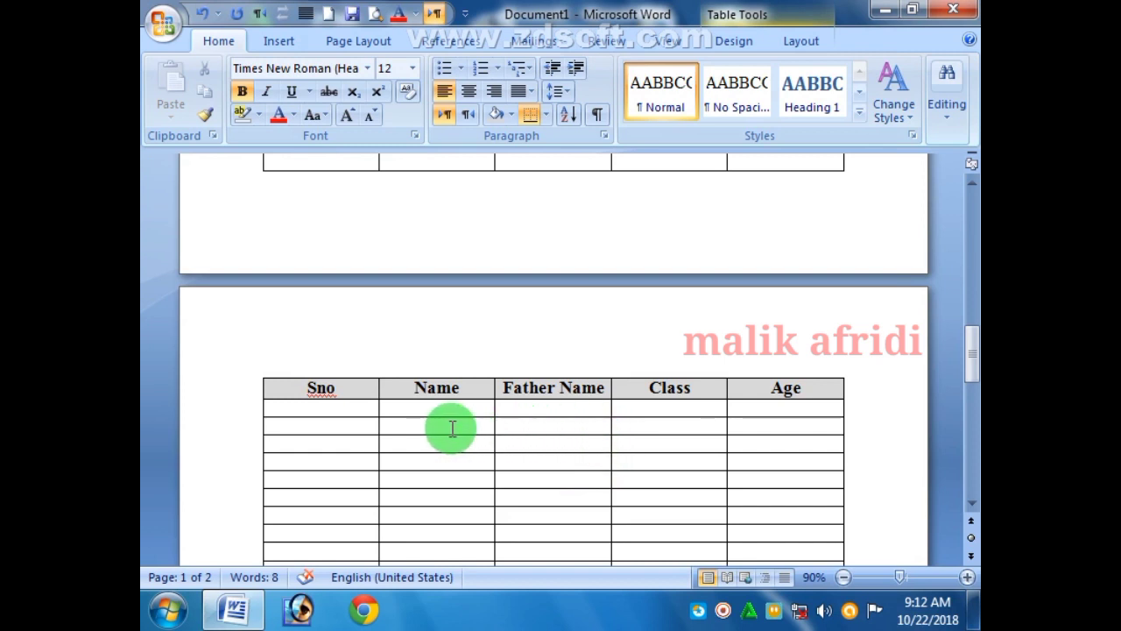
scroll(451, 426, "up", 10)
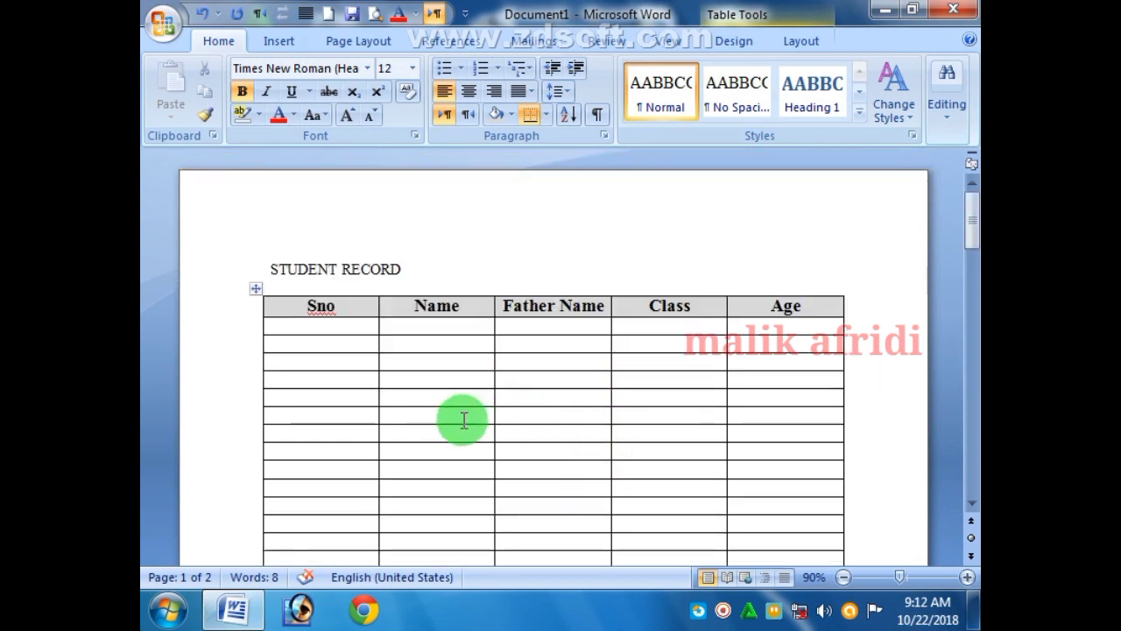
Delete the entire student table below the STUDENT RECORD title.
left_click(255, 289)
key("BackSpace")
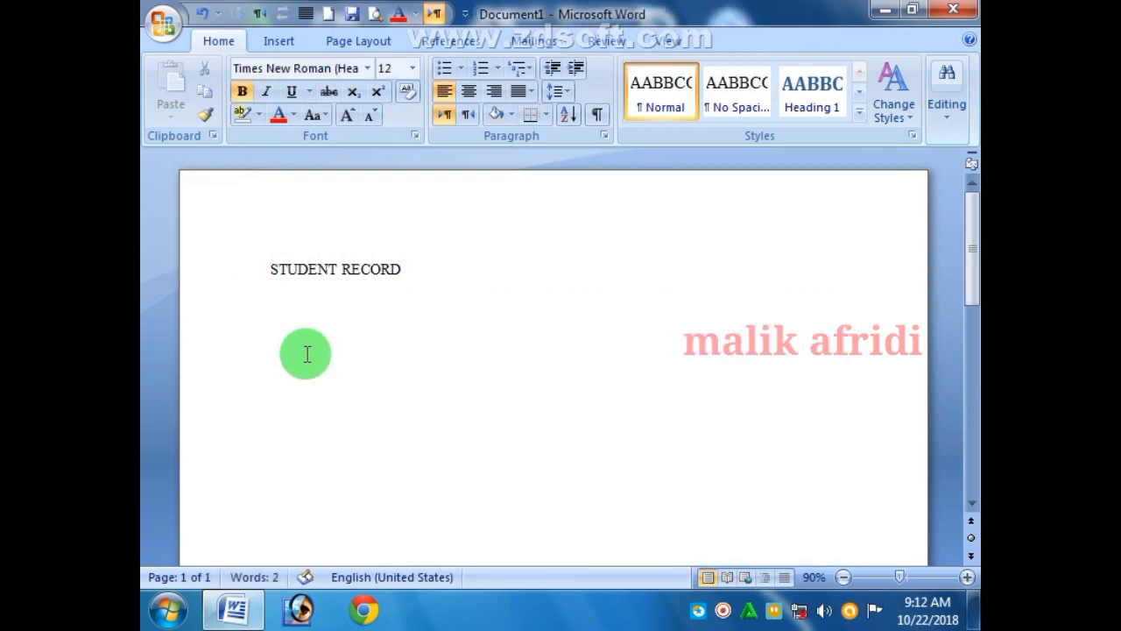
left_click_drag(390, 269, 295, 269)
left_click(421, 290)
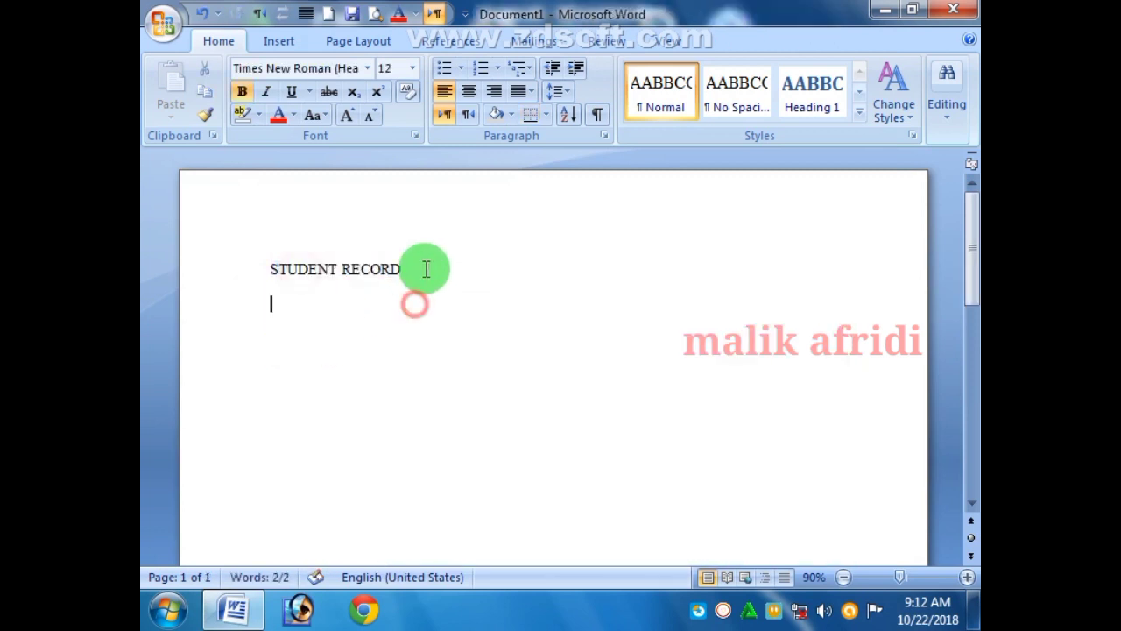
Insert the word FEE before RECORD in the title and start a new line below it.
left_click(338, 269)
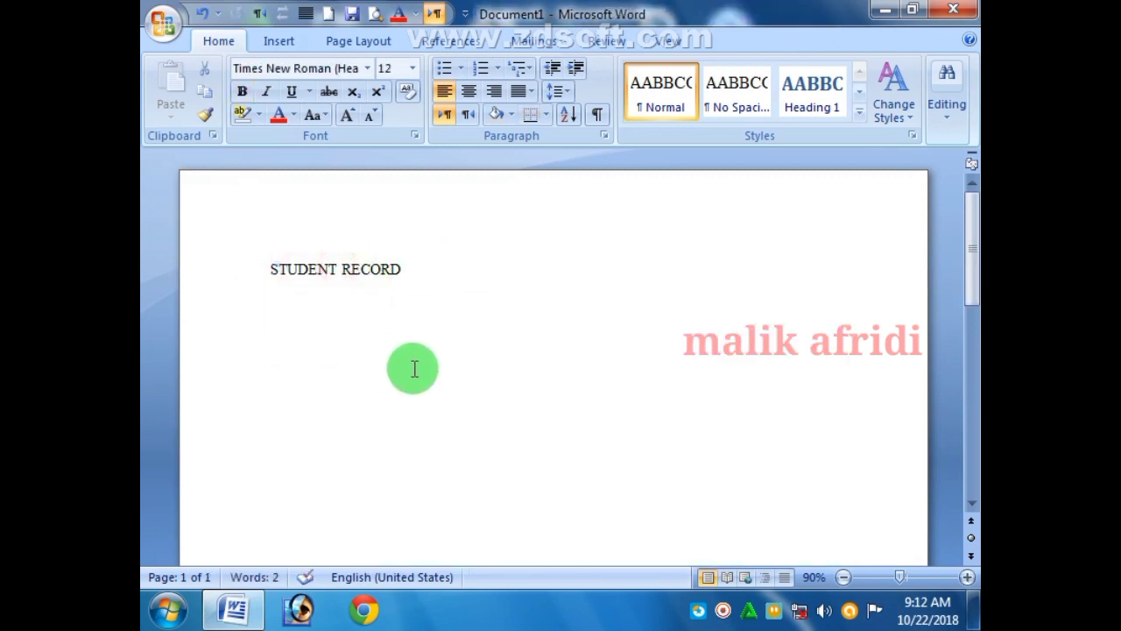
type("FEE")
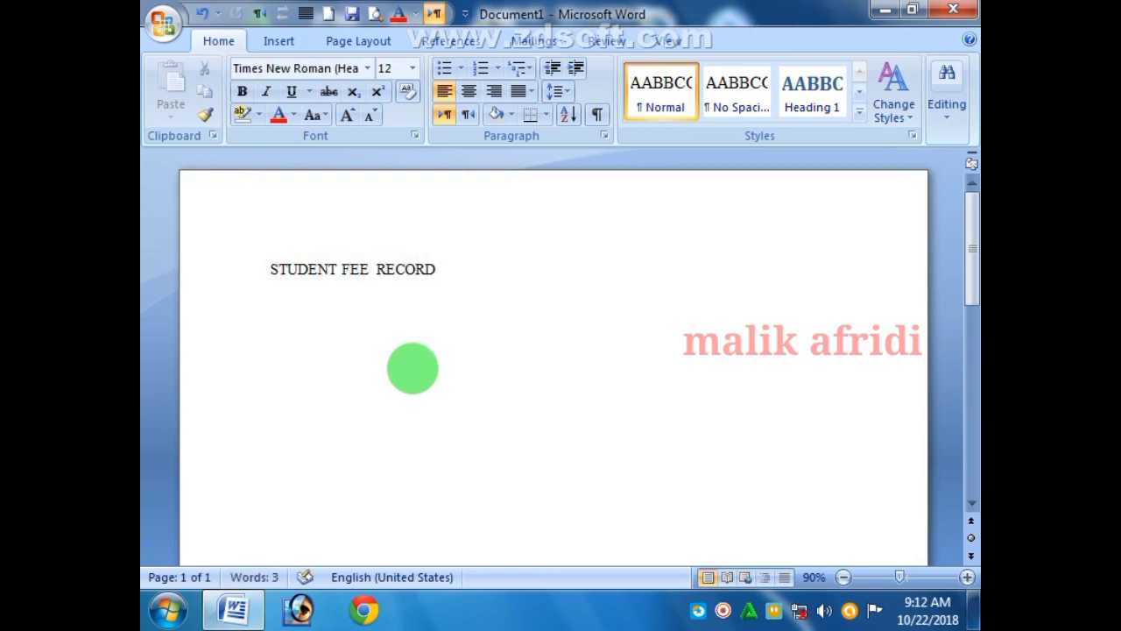
left_click(483, 257)
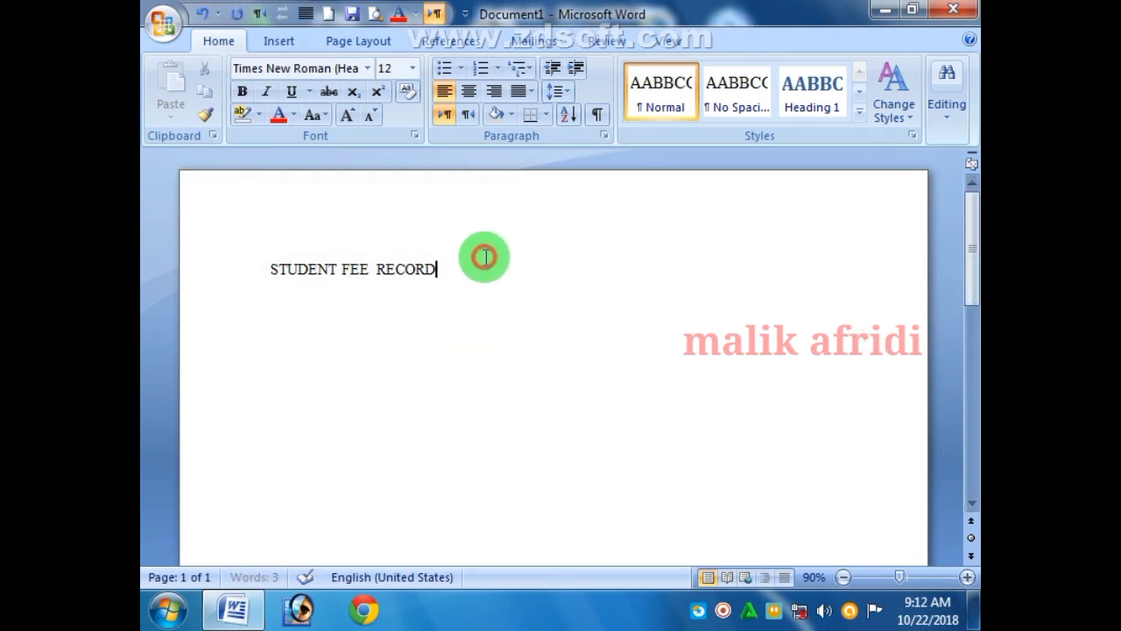
key("Return")
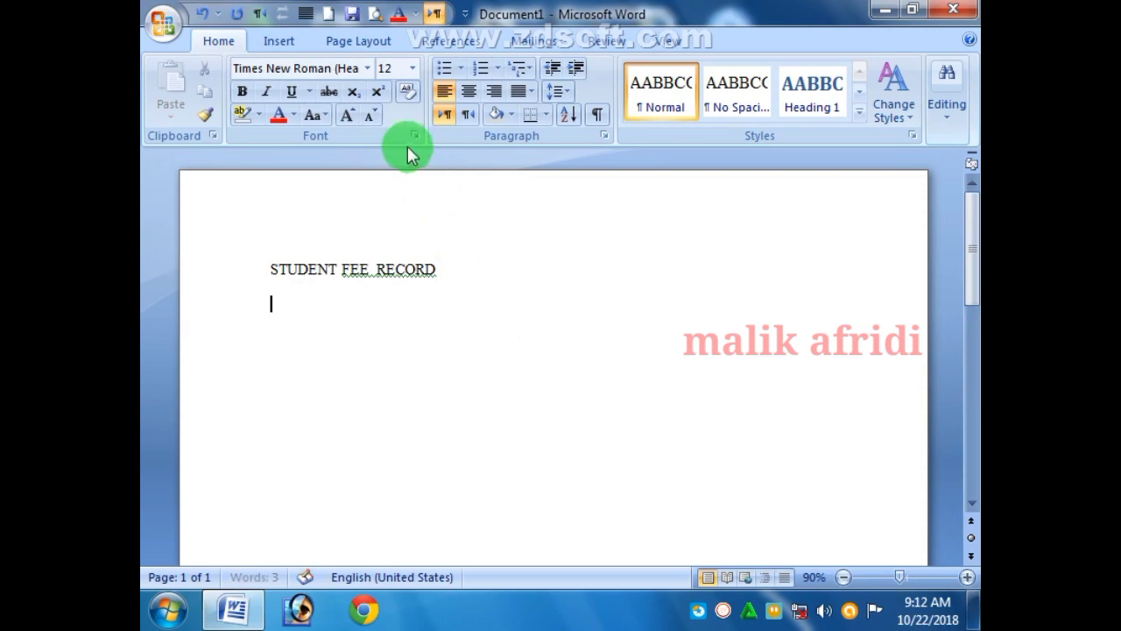
Turn off the All caps font effect and save the font settings as the default for new documents.
left_click(412, 134)
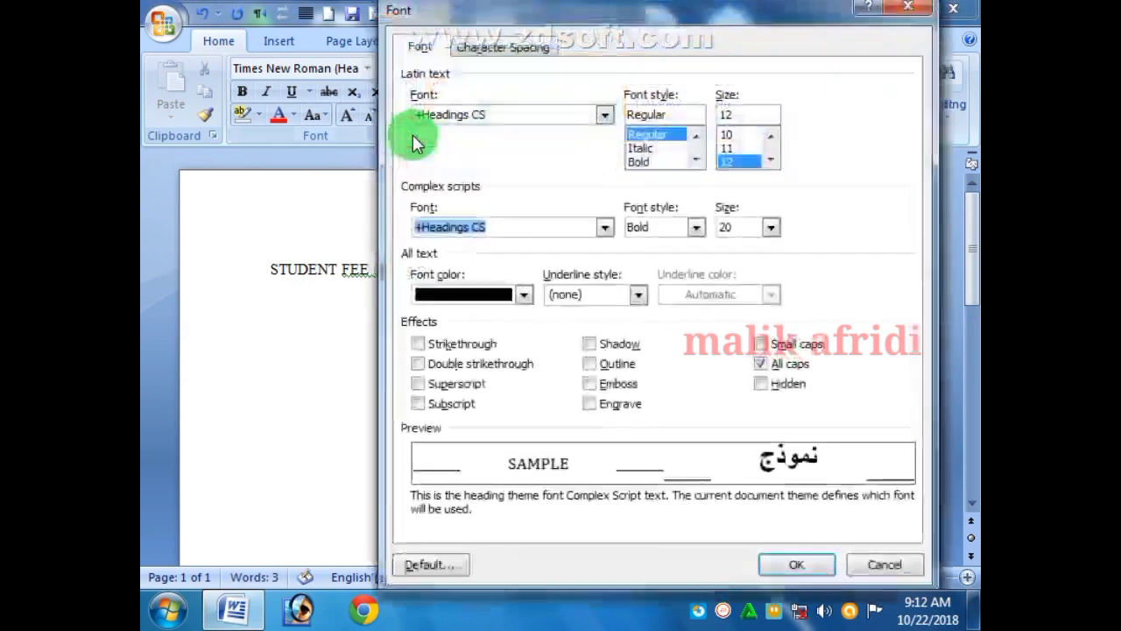
left_click(786, 369)
left_click(429, 564)
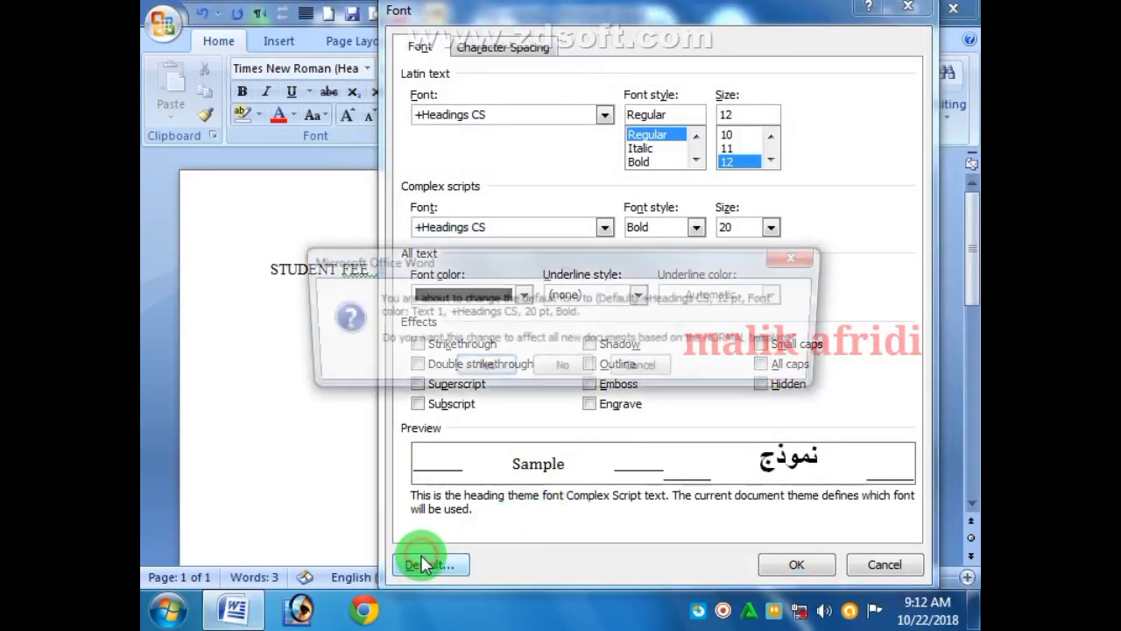
left_click(505, 372)
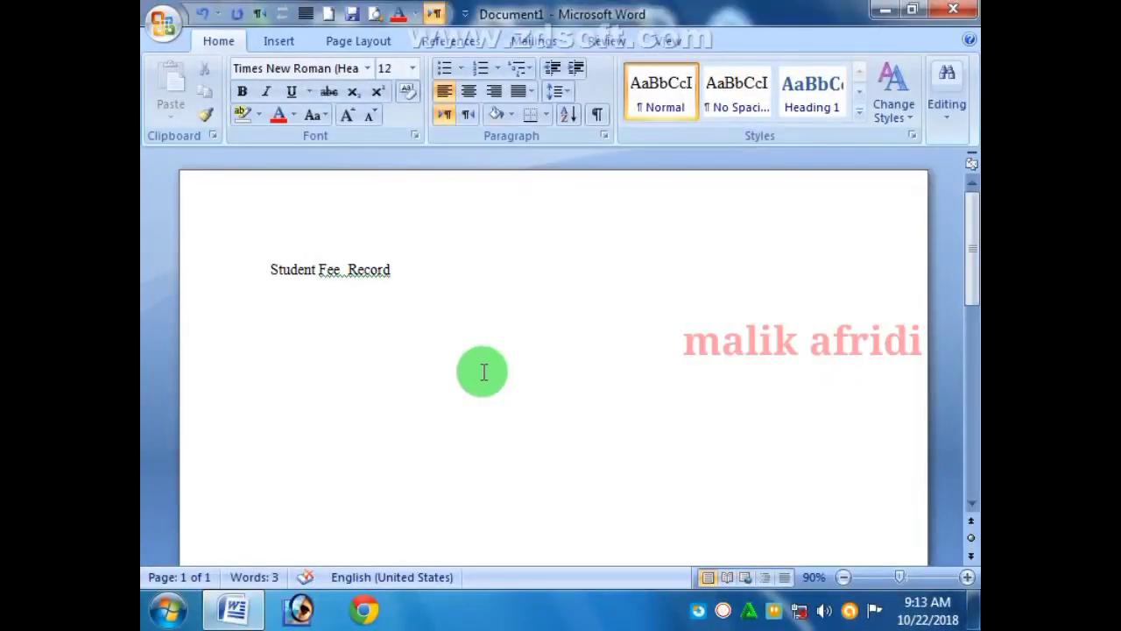
Insert a table with four columns and eight rows below the Student Fee Record title.
left_click(289, 42)
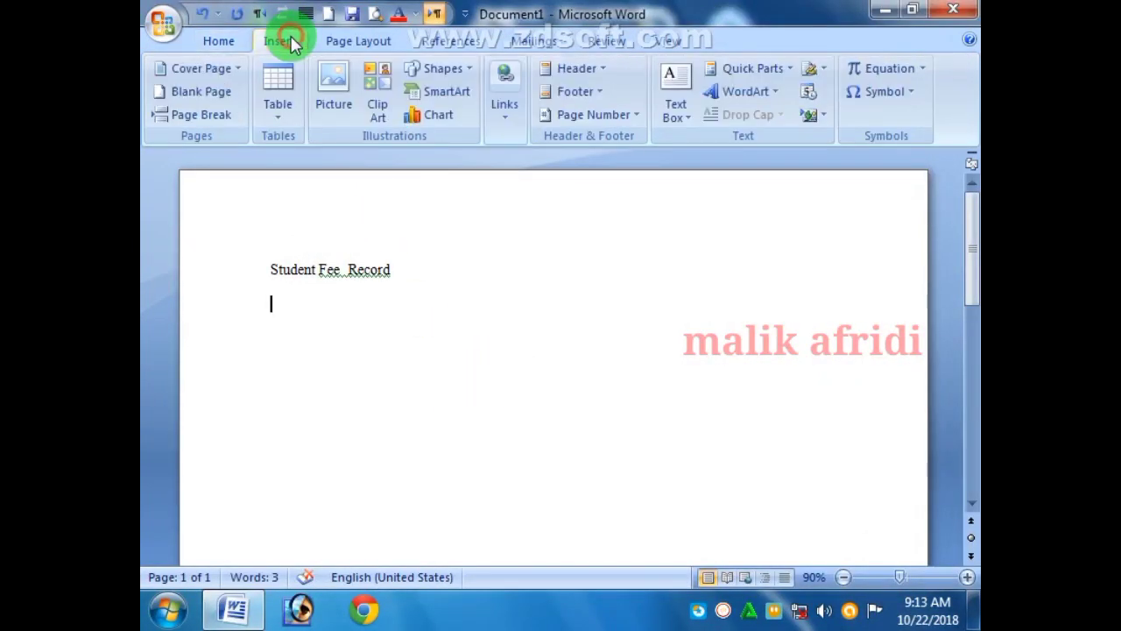
left_click(285, 122)
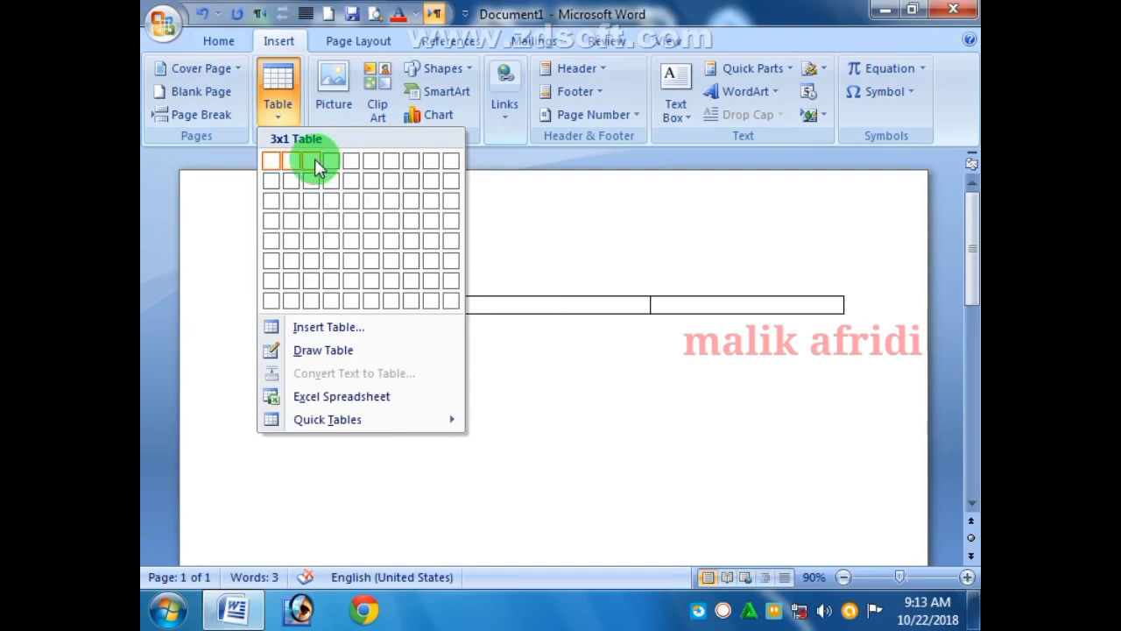
left_click(340, 298)
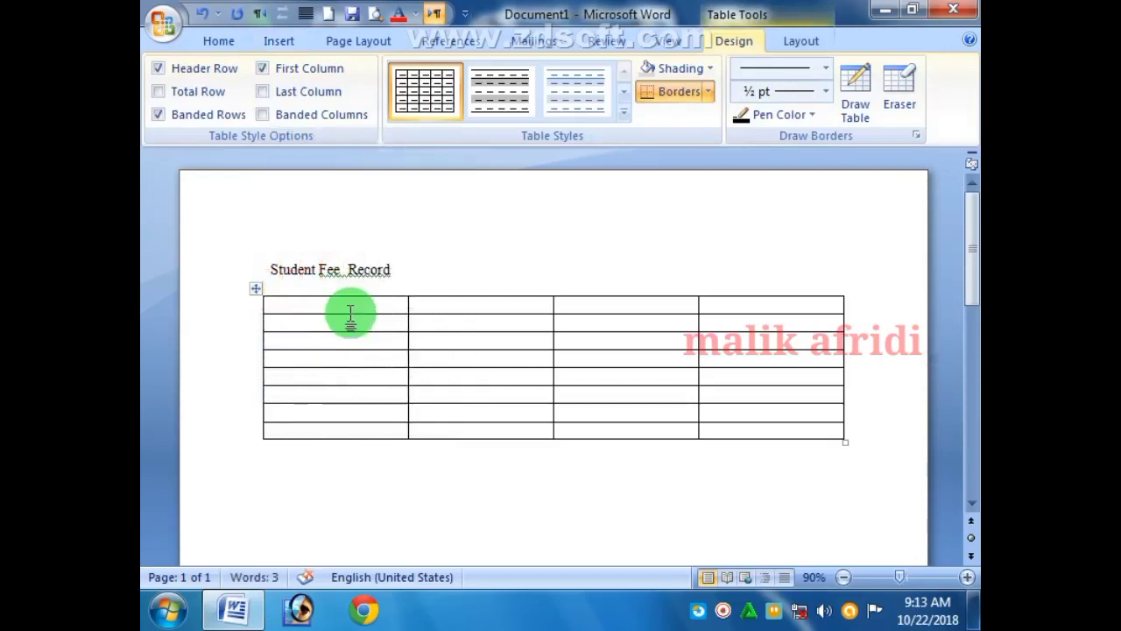
Fill the new table's first row with the headings Sno, Name, F Name and Fee.
type("Sno")
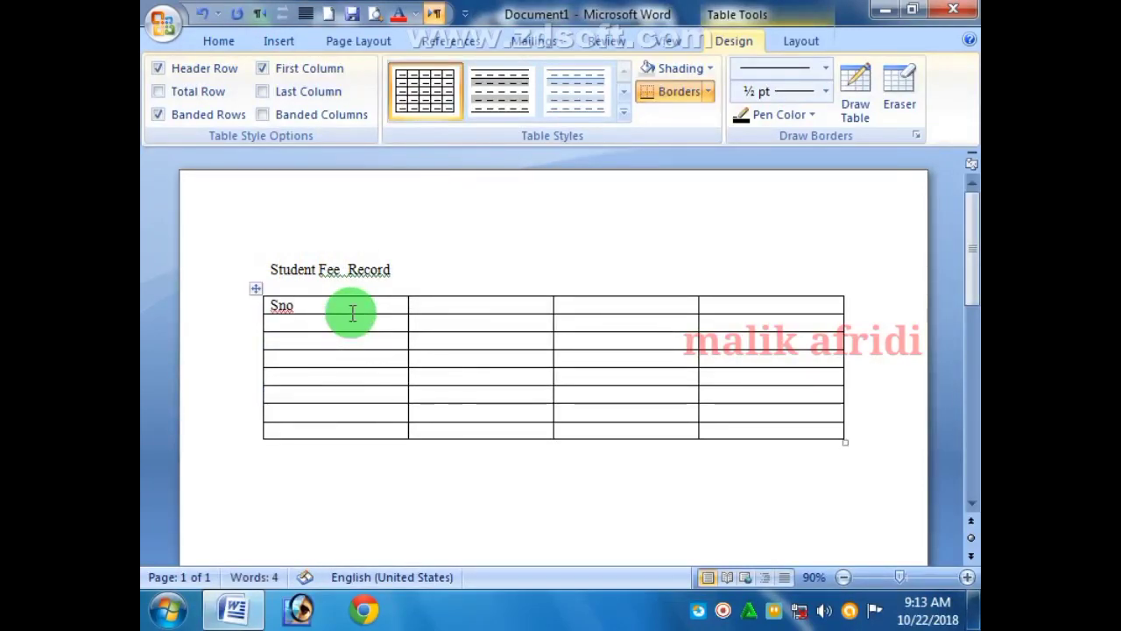
type("Name")
key("Tab")
type("F N")
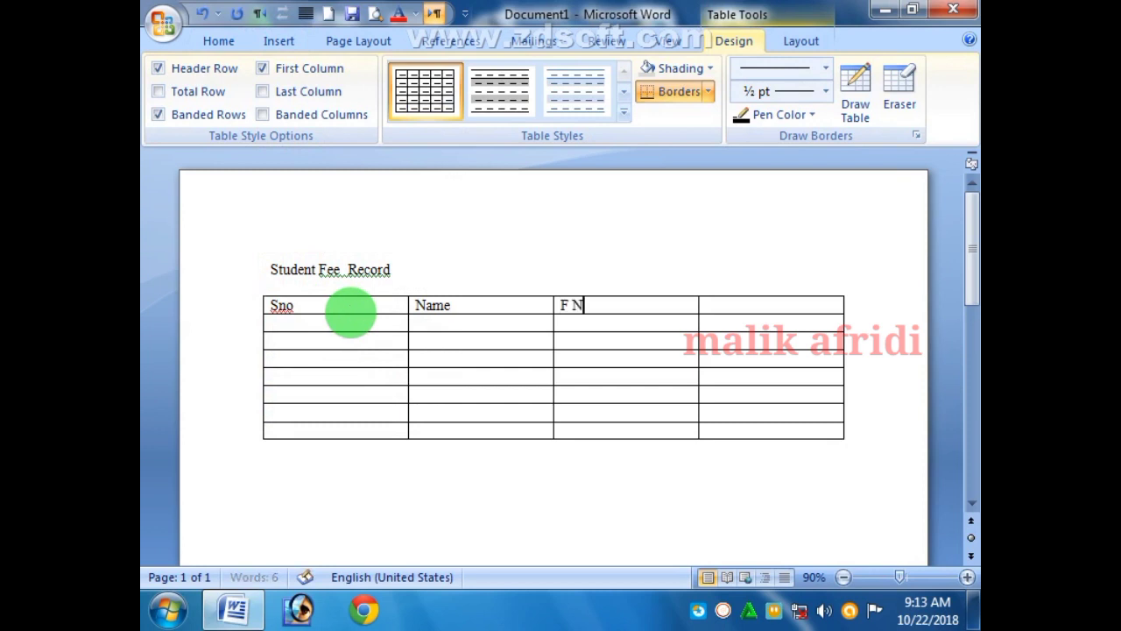
key("Tab")
type("Fe")
Number the rows below the headings 1 to 6 in the Sno column, leaving the last row empty.
left_click(327, 324)
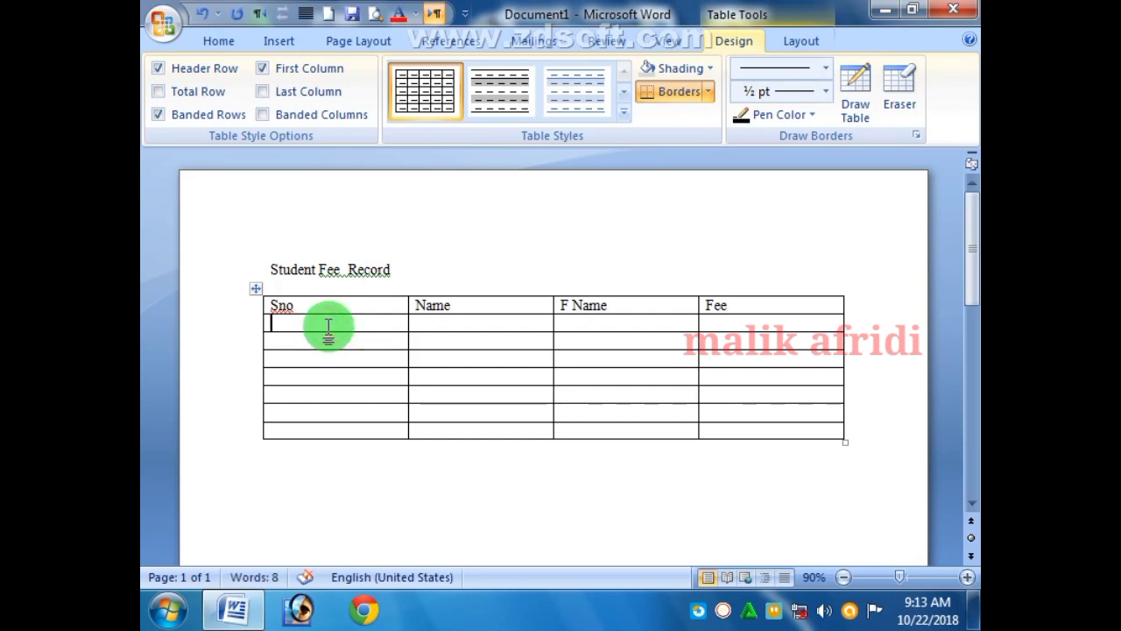
type("1")
key("Down")
type("2")
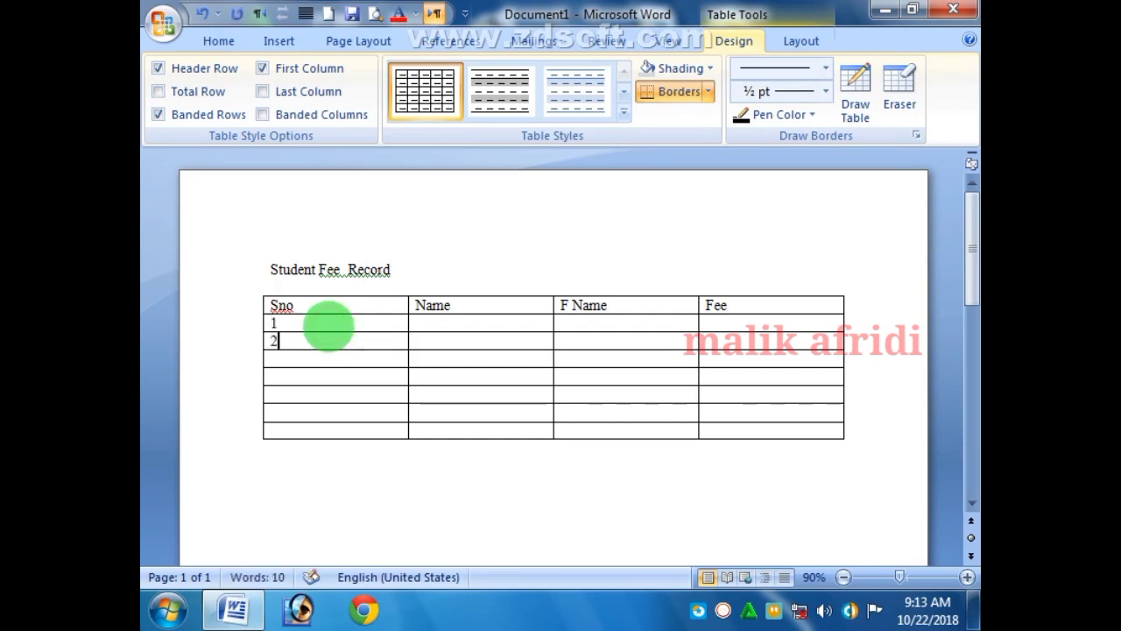
key("Down")
type("3")
key("Down")
type("4")
key("Down")
type("5")
key("Down")
type("6")
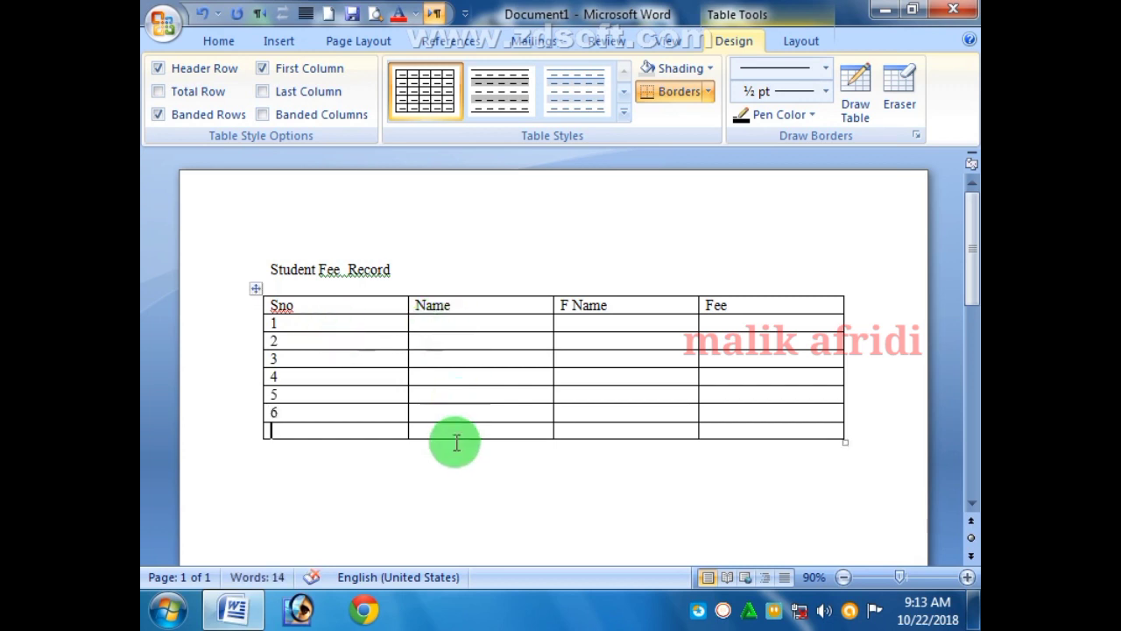
Enter the fees 1550, 1600, 1550, 1500, 1650 and 1700 in the Fee column for rows 1 to 6.
left_click(728, 326)
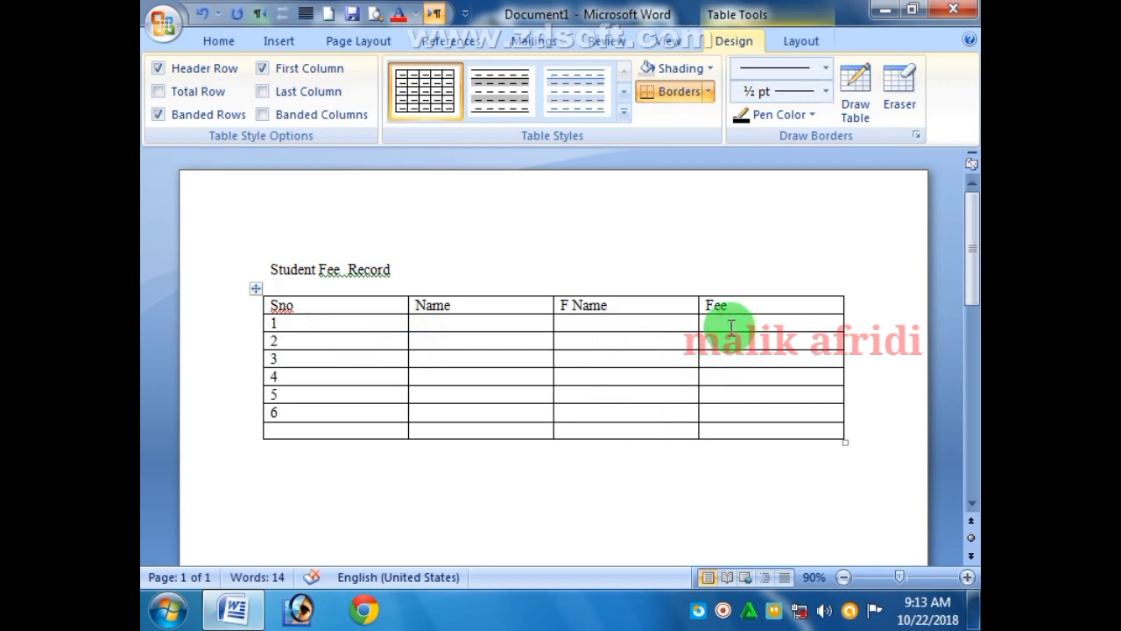
type("15")
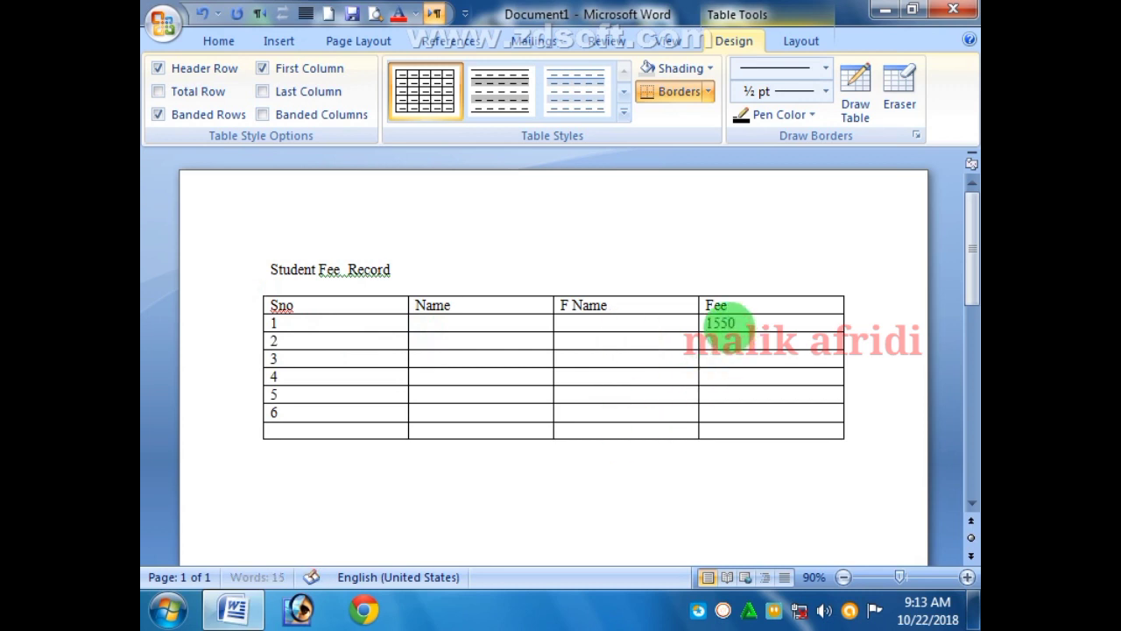
type("50")
key("Down")
type("1600")
key("Down")
type("1550")
key("Down")
type("1500")
key("Down")
type("1650")
key("Down")
type("17")
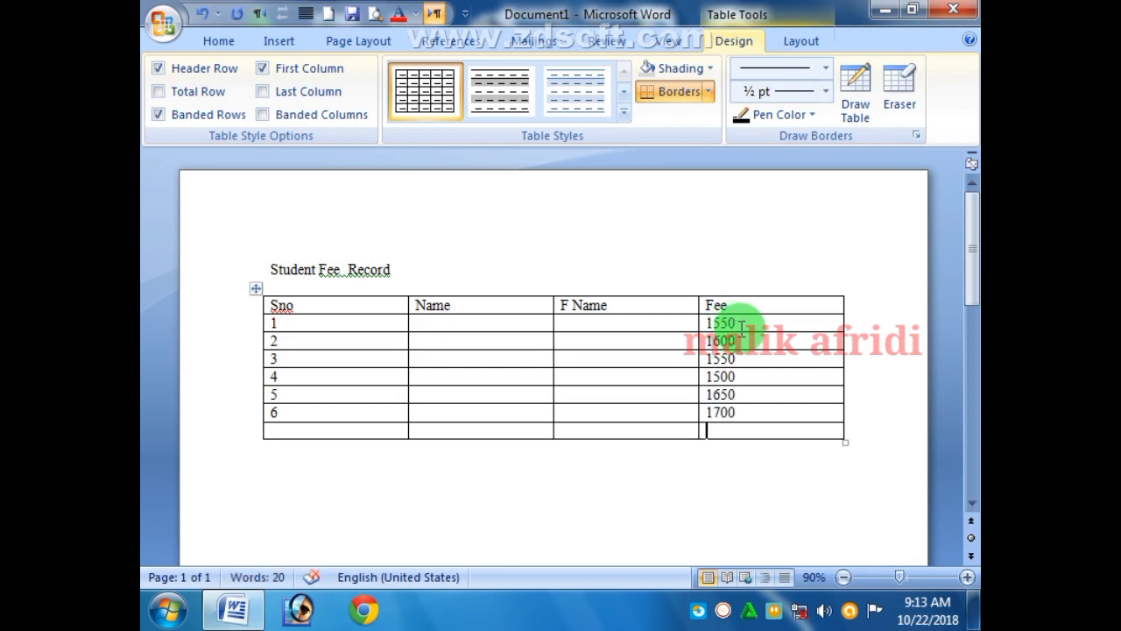
Merge the first three cells of the table's last row and enter Total Fee in the merged cell.
left_click_drag(342, 430, 590, 424)
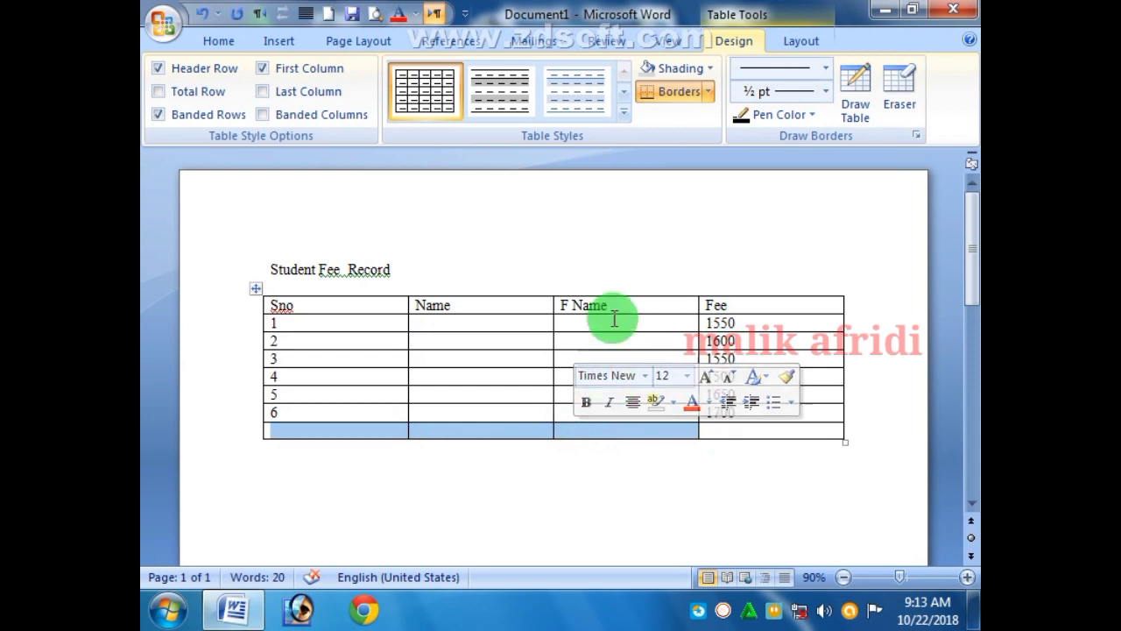
left_click(788, 40)
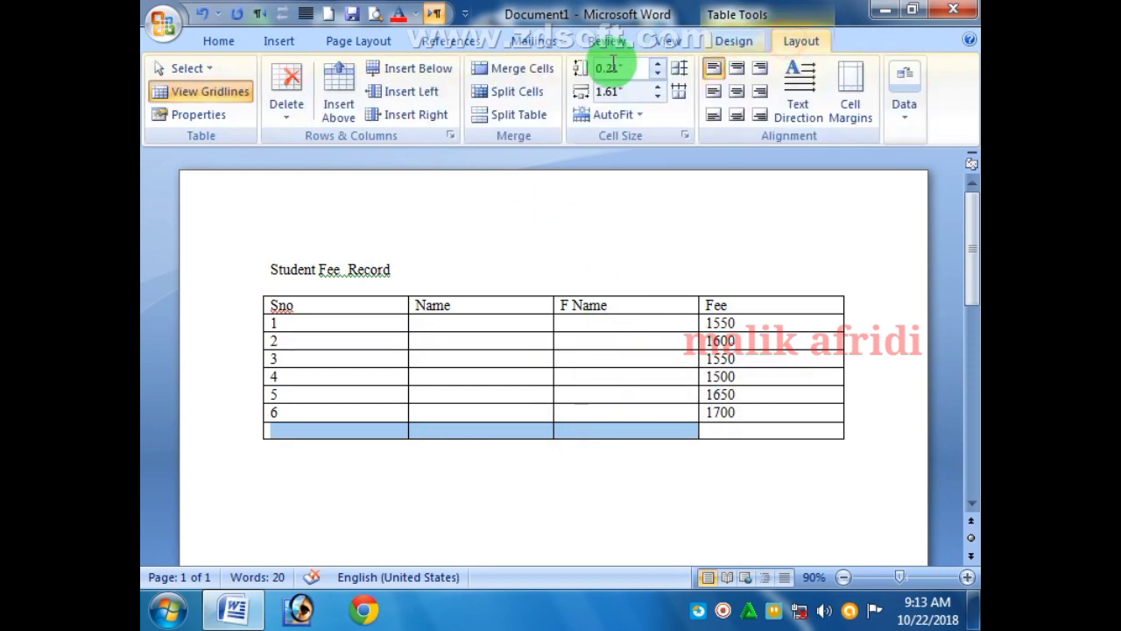
left_click(544, 70)
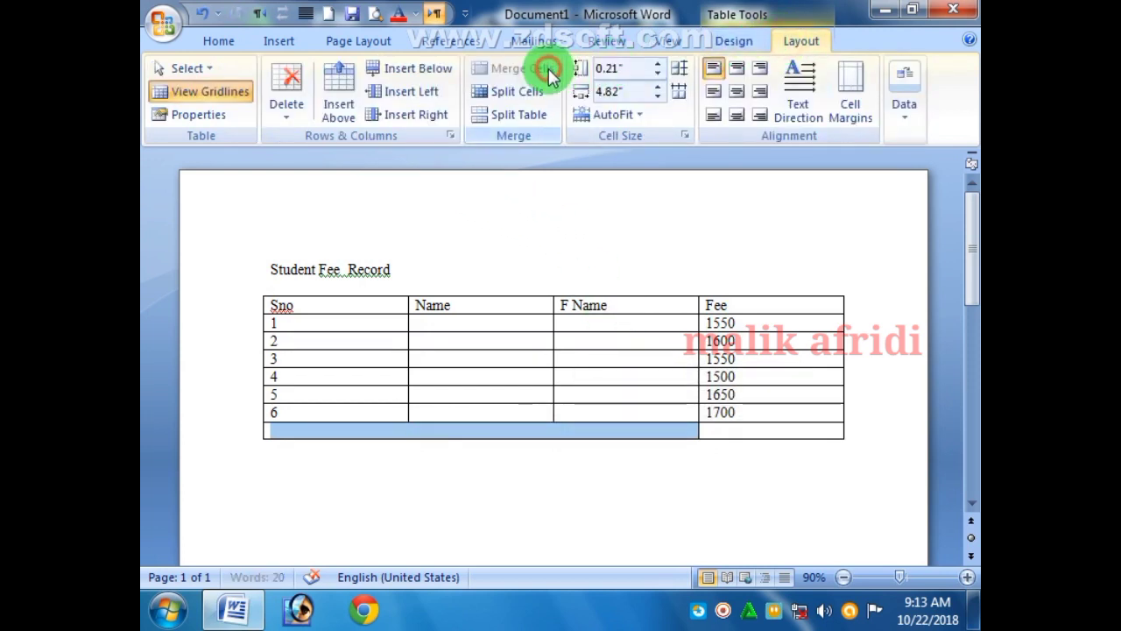
left_click(516, 441)
type("Total Fee")
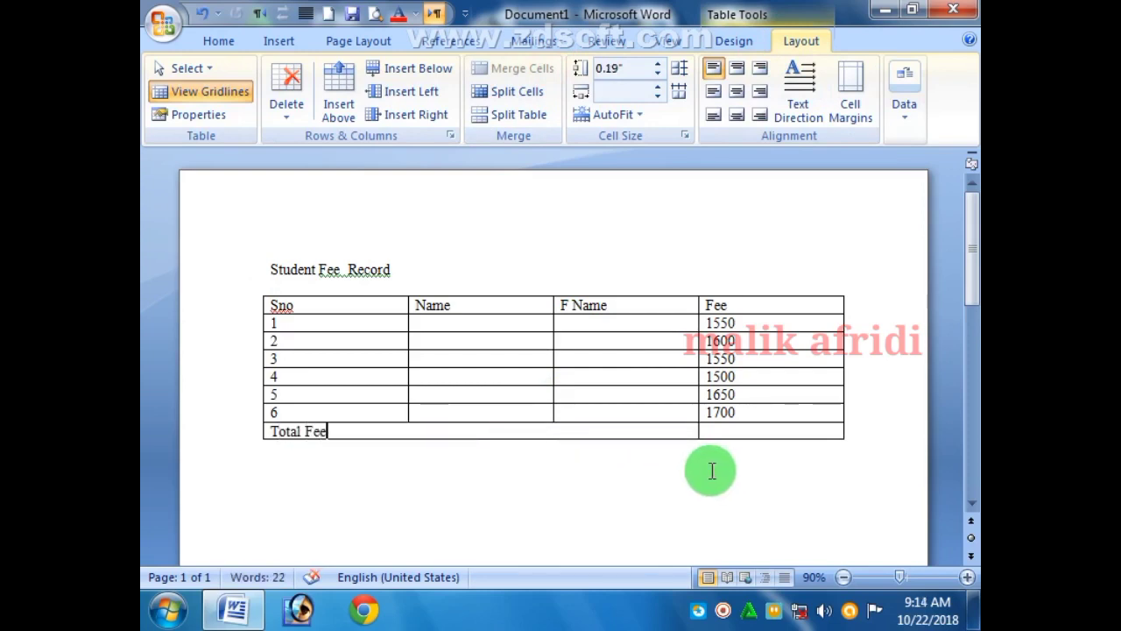
Resize the table to columns about 0.79" wide and rows about 0.32" high, widening the Fee column to about 1.01".
left_click(839, 443)
left_click_drag(839, 442, 571, 464)
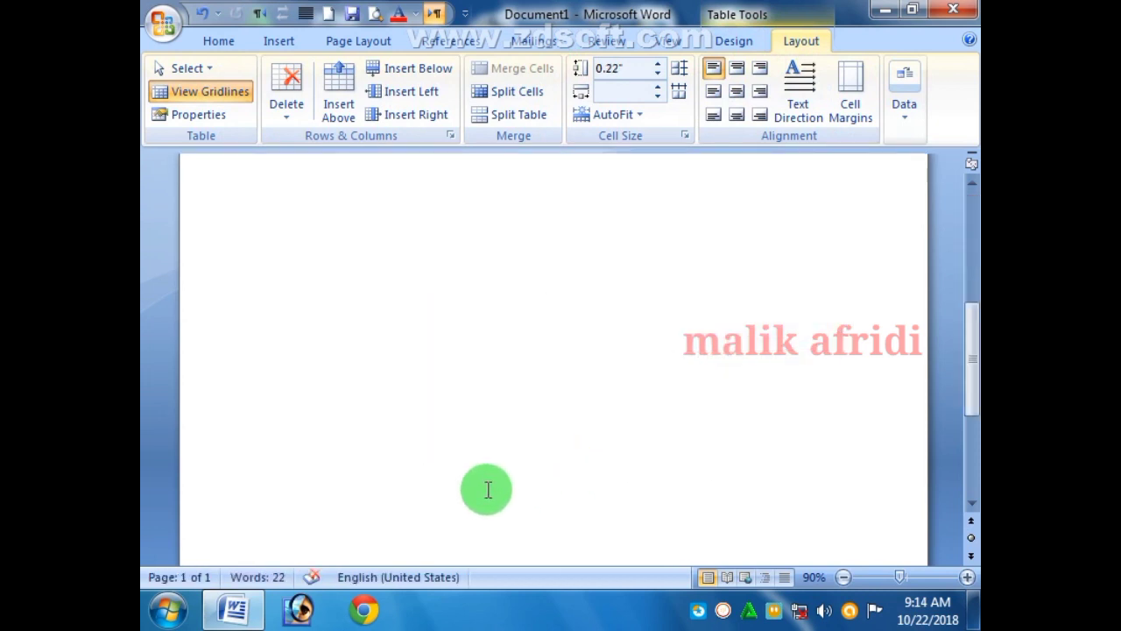
left_click(550, 464)
left_click_drag(549, 465, 552, 519)
left_click(520, 506)
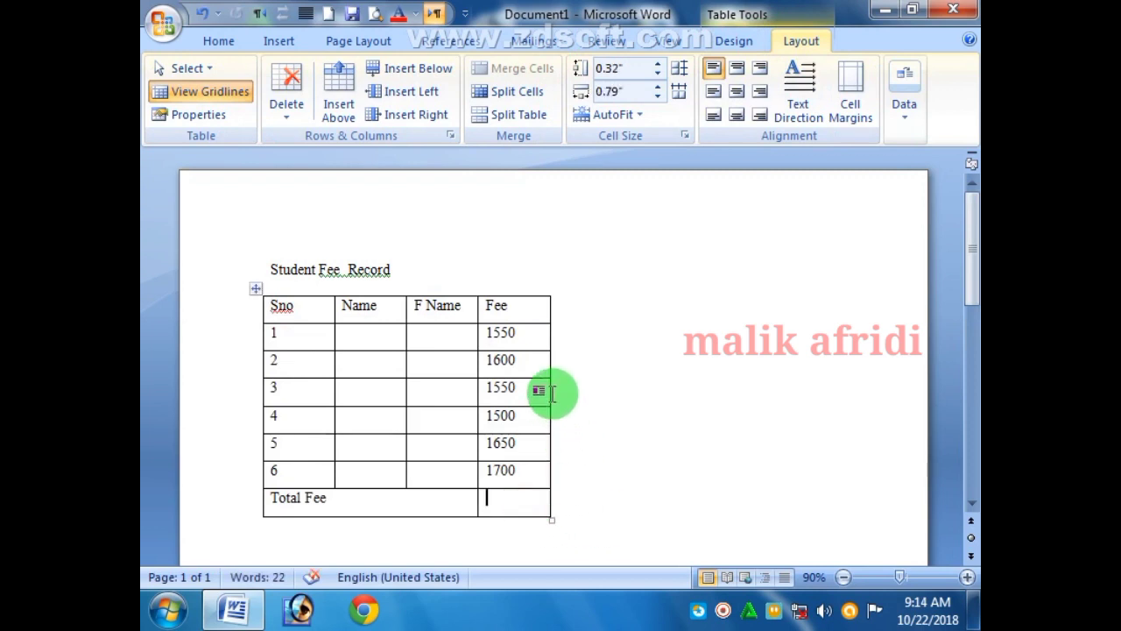
left_click_drag(550, 390, 570, 391)
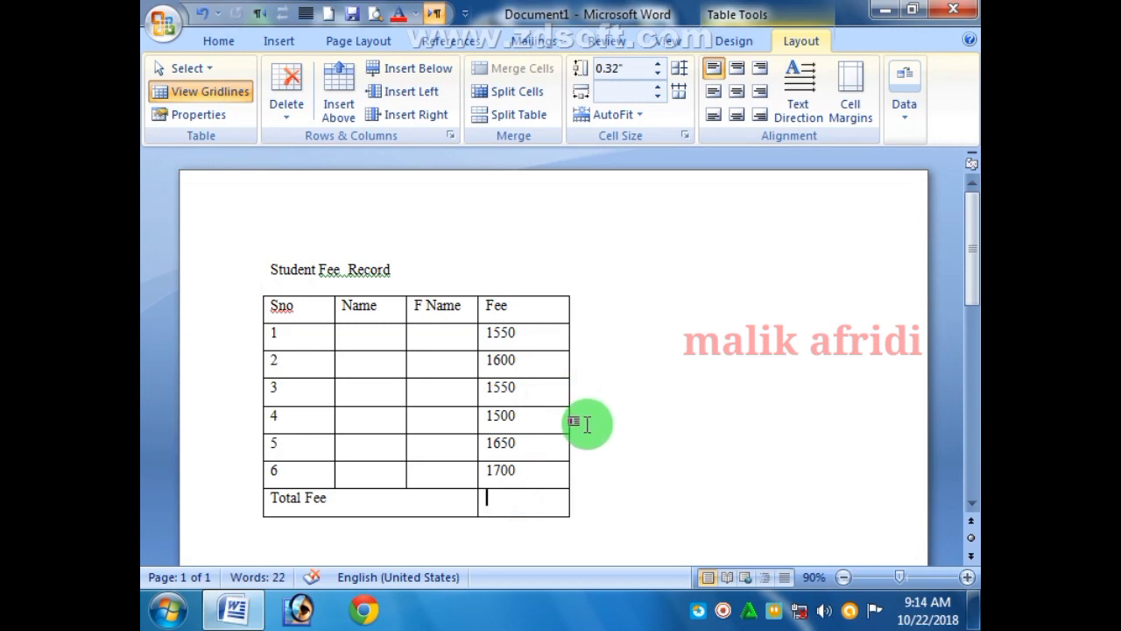
left_click(166, 613)
left_click(241, 561)
type("cal")
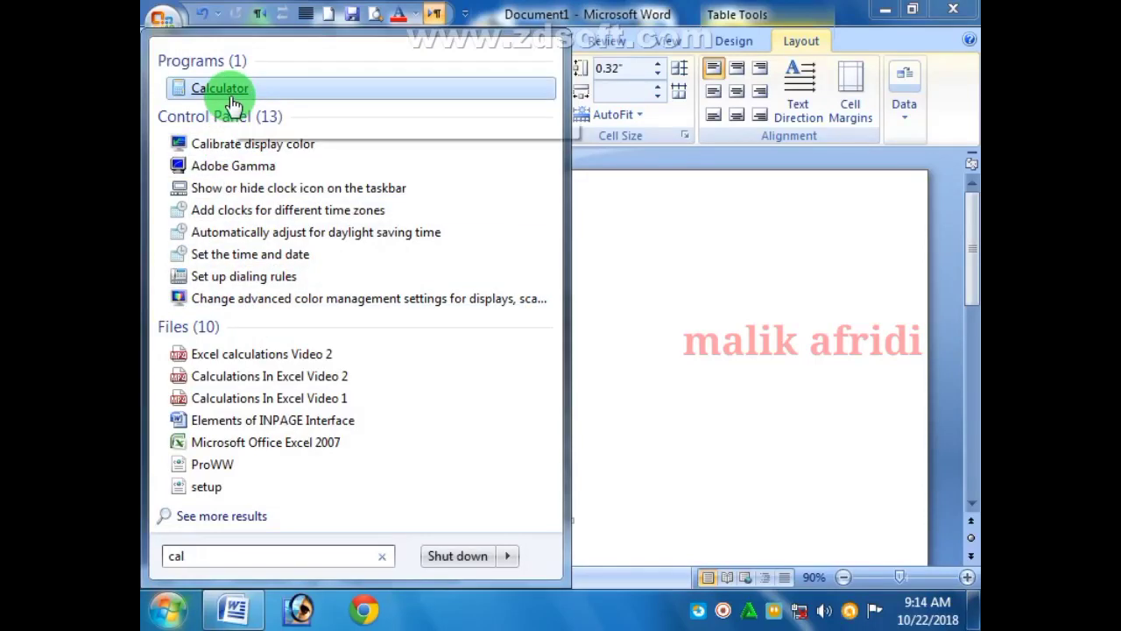
left_click(693, 453)
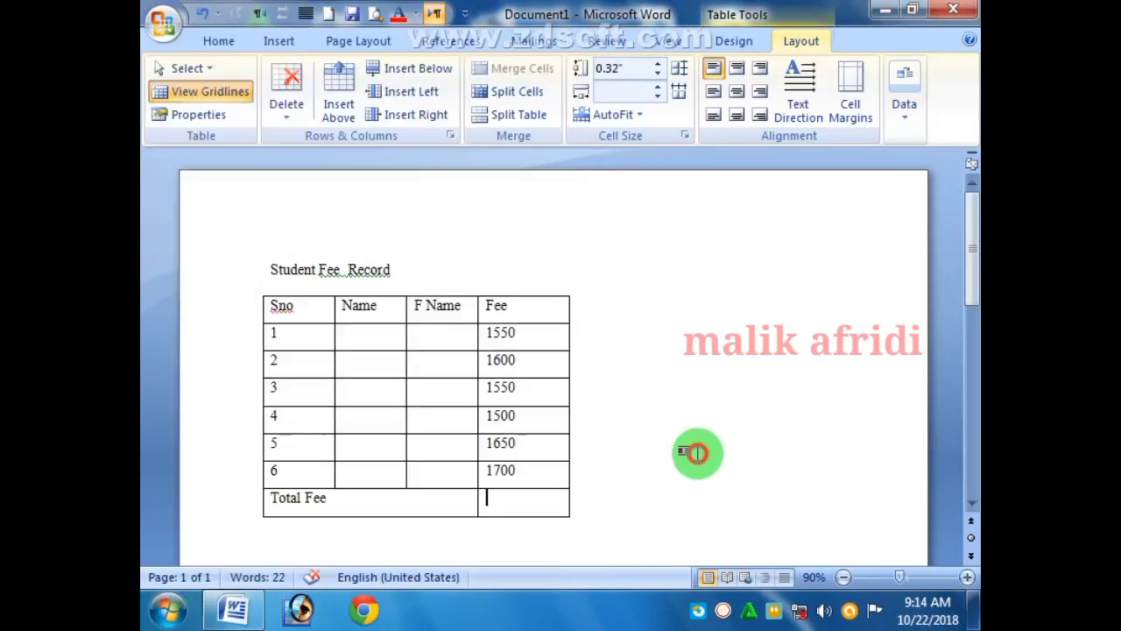
Find and open the Windows Calculator and place its window beside the fee table.
left_click(166, 609)
left_click(234, 559)
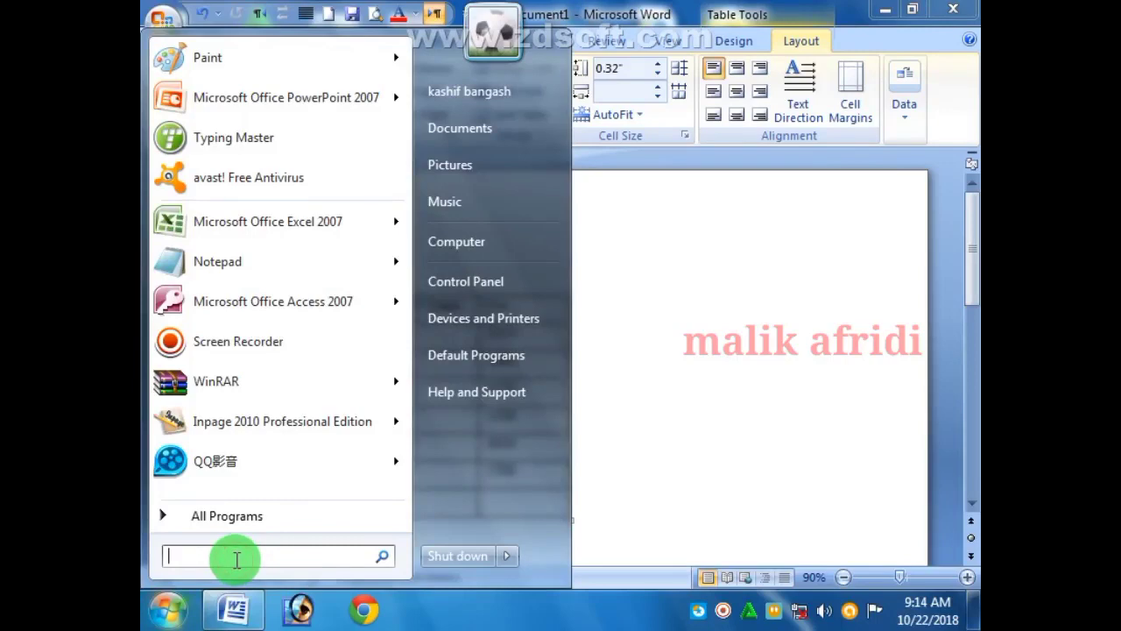
type("cal")
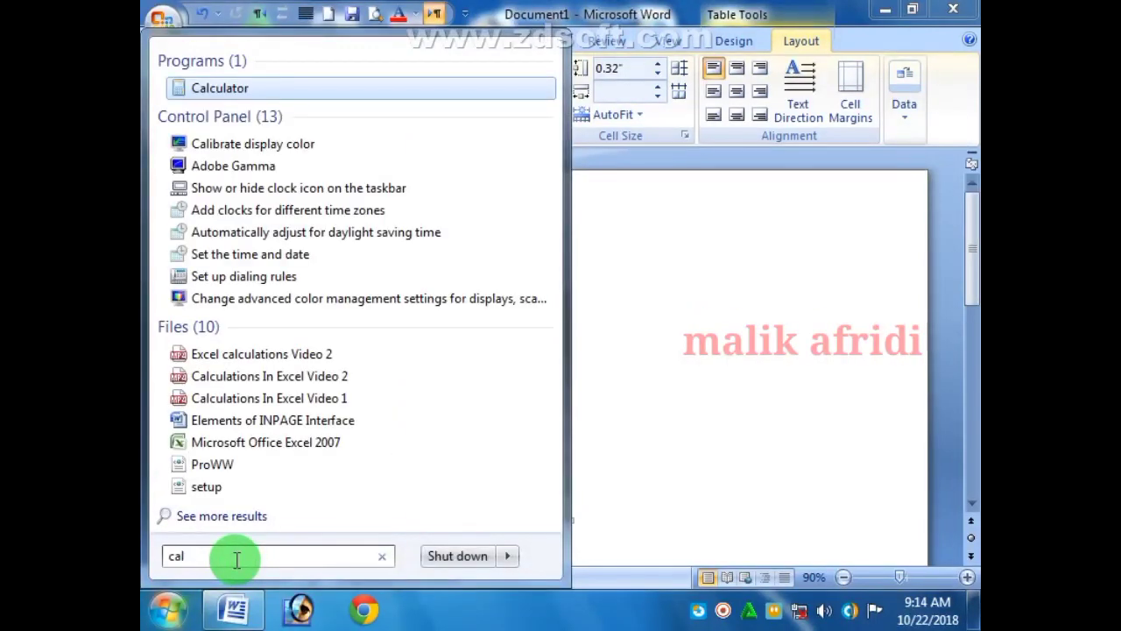
left_click(195, 89)
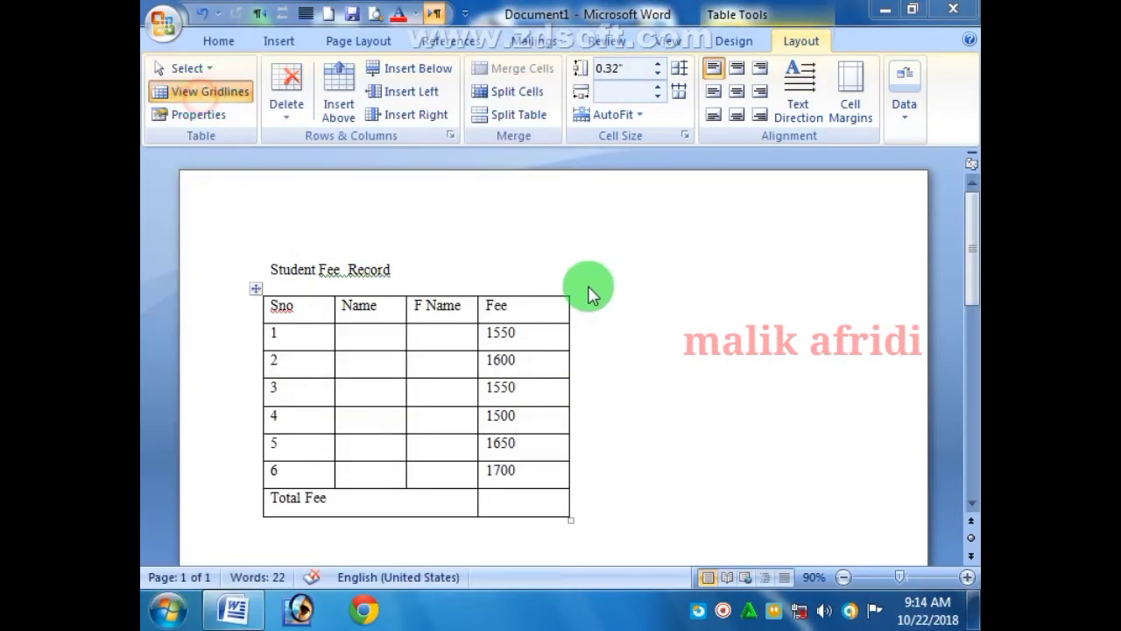
left_click_drag(675, 188, 704, 189)
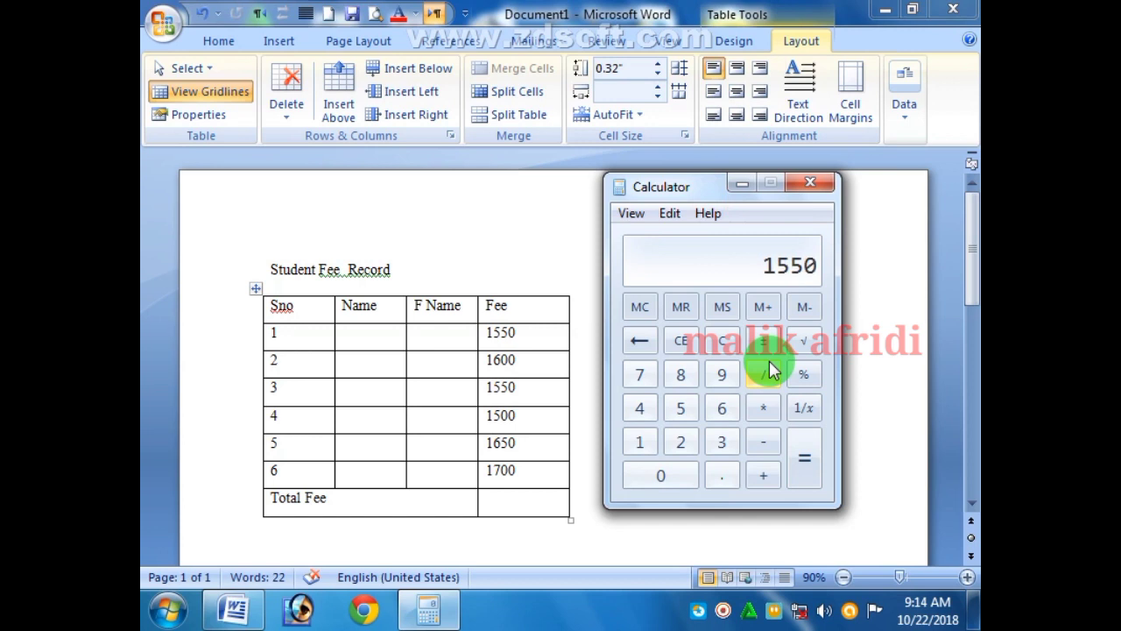
Add the fees 1550, 1550 and 1600 in the Calculator.
key("1")
key("plus")
key("6")
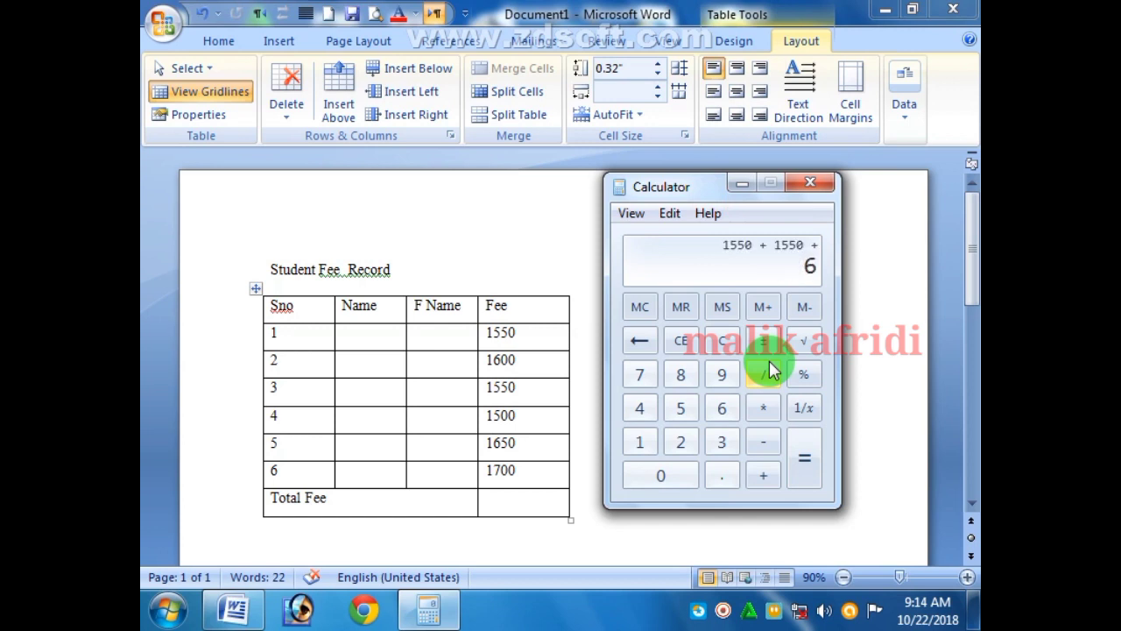
key("0")
key("plus")
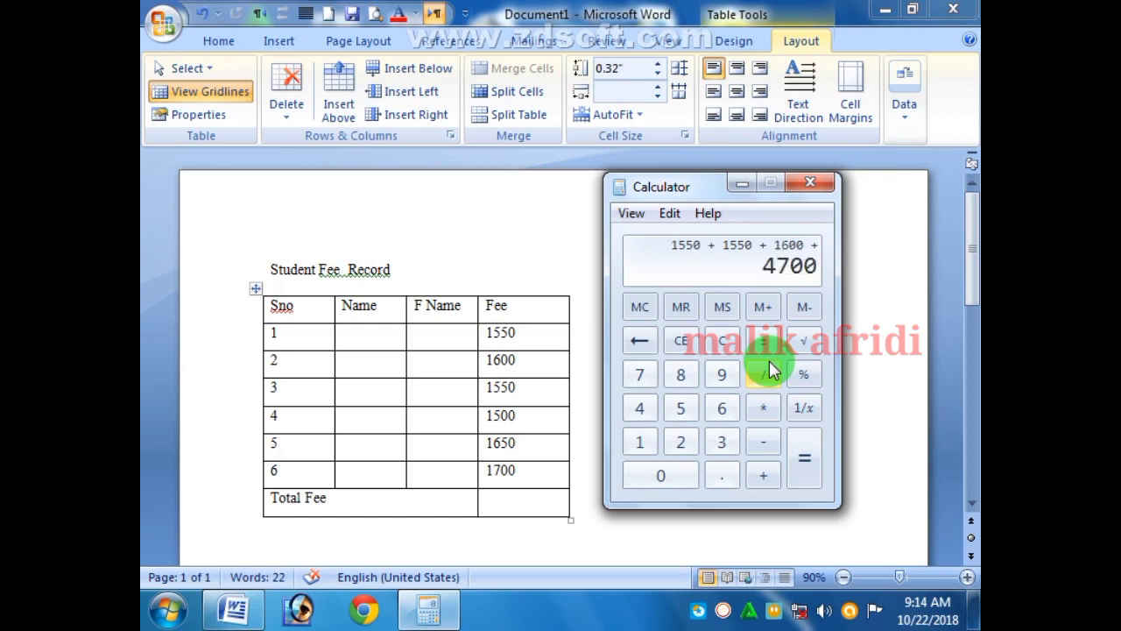
Switch back to Word, insert the formula =SUM(ABOVE) in the Total Fee row's last cell, and delete its result.
left_click(532, 496)
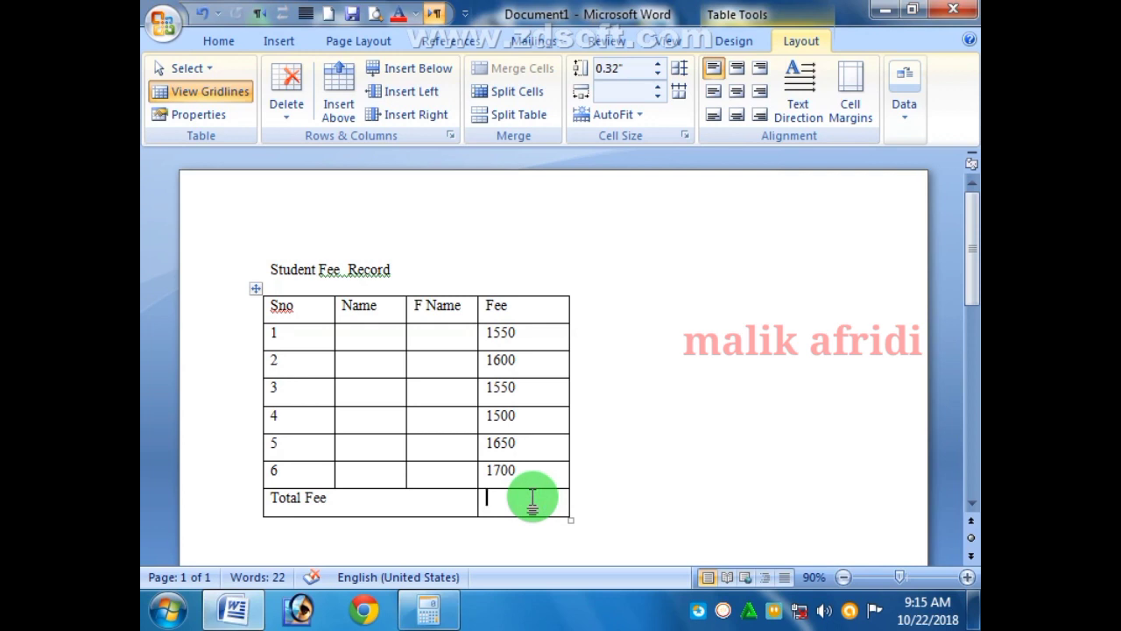
left_click_drag(525, 333, 517, 473)
left_click(512, 500)
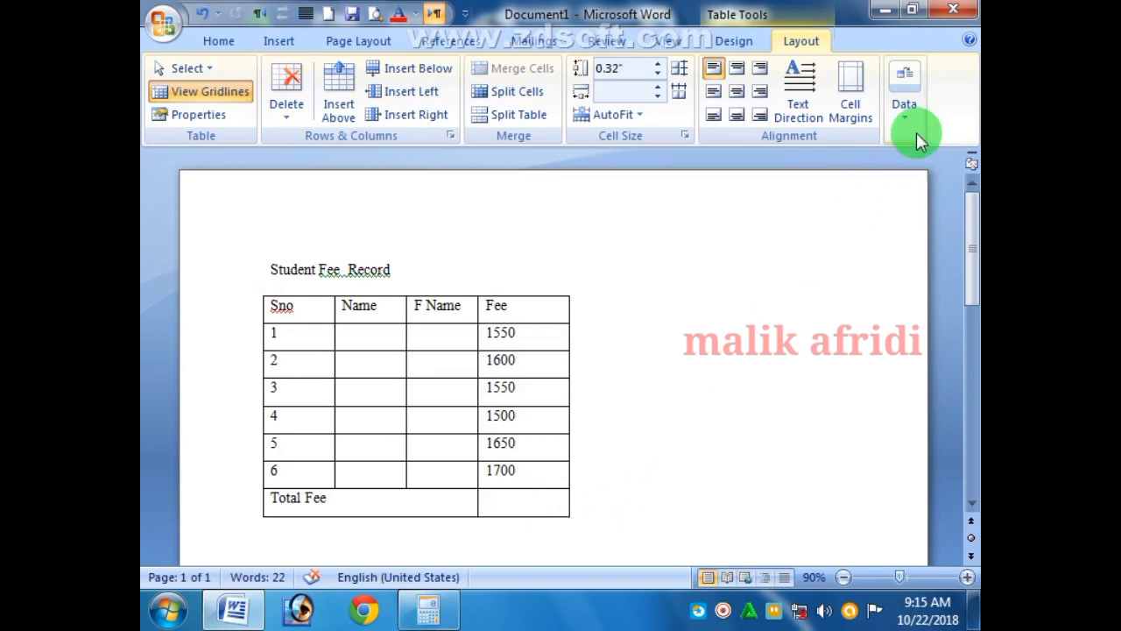
left_click(915, 109)
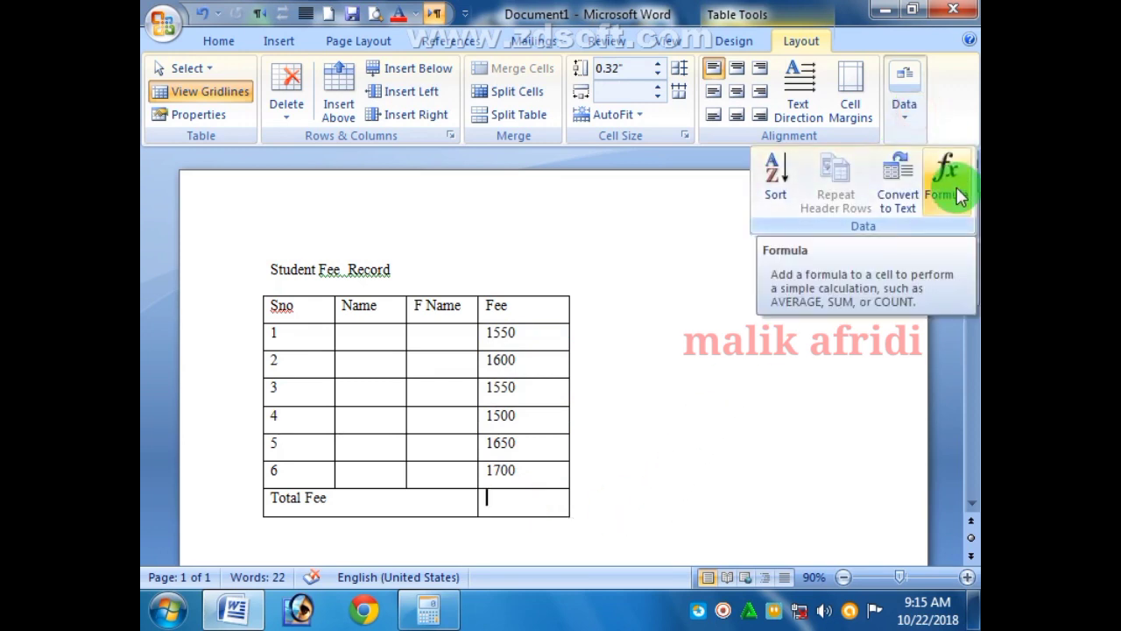
left_click(829, 399)
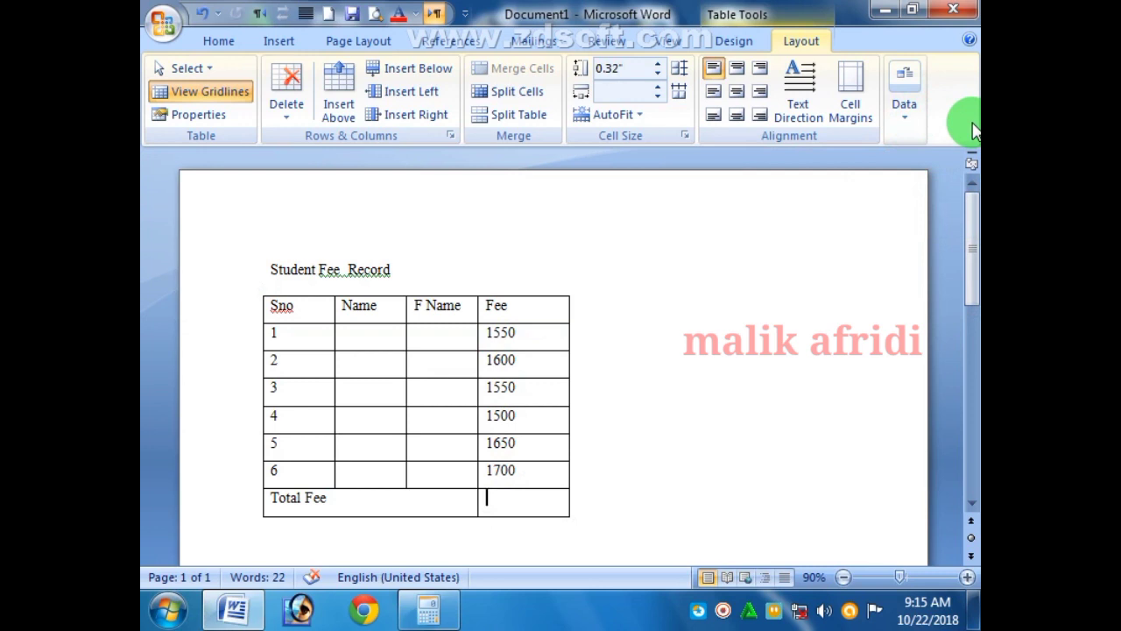
left_click(907, 105)
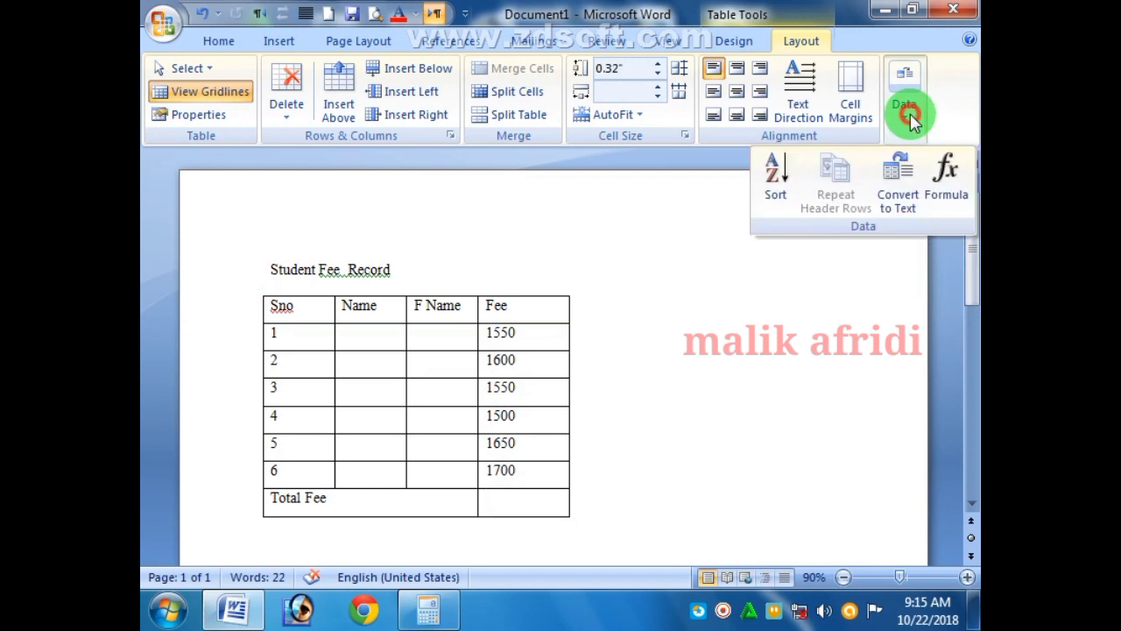
left_click(953, 193)
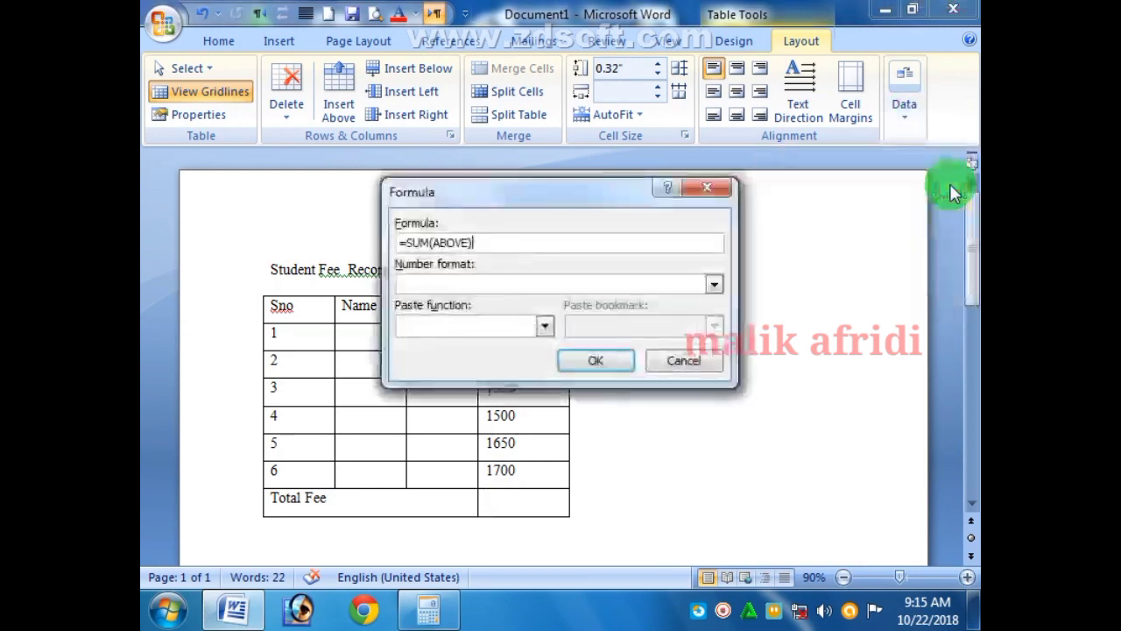
left_click(621, 367)
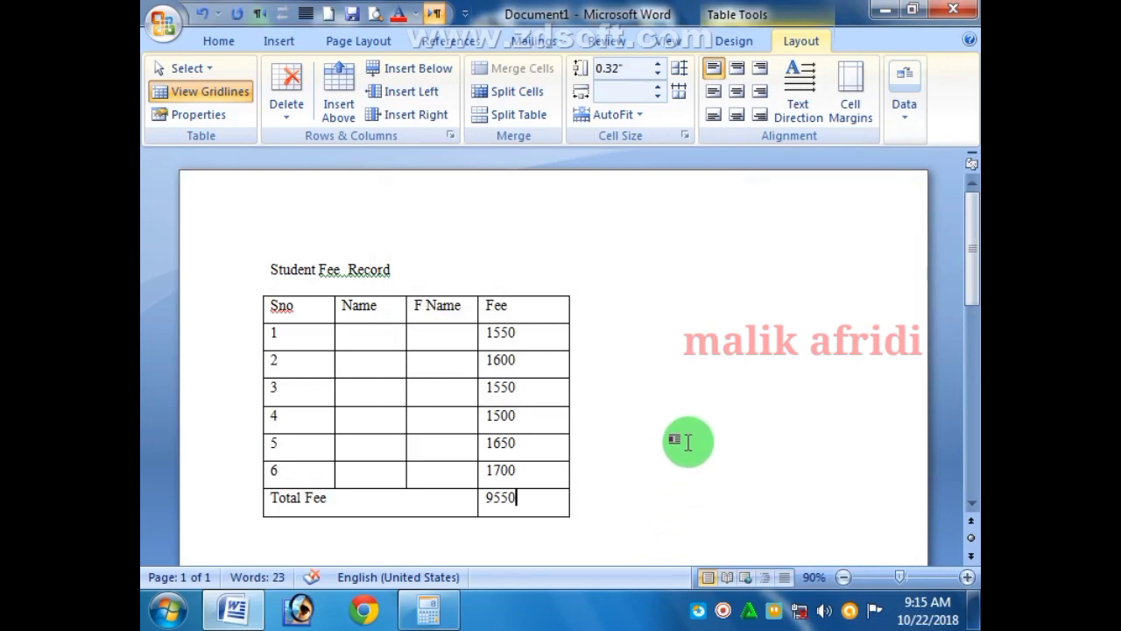
left_click_drag(515, 497, 476, 503)
key("Delete")
Change the fees for rows 1 to 6 to 15500, 16000, 15500, 15000, 16500 and 17000, and the Fee heading to Fee Admn.
left_click(536, 423)
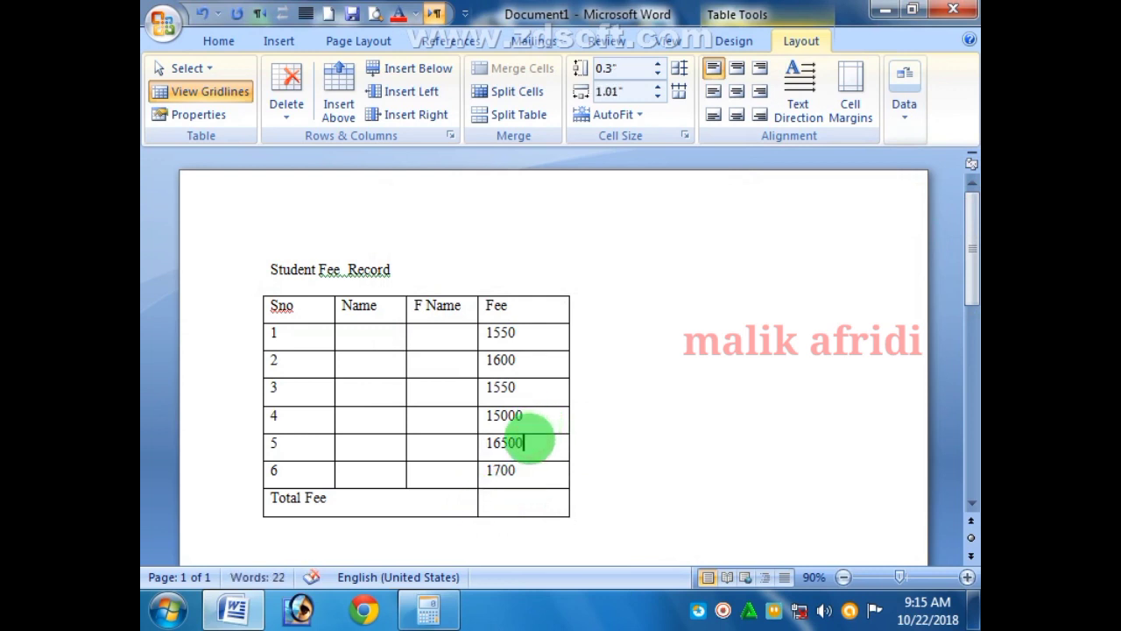
left_click(520, 388)
type("0")
left_click(525, 362)
type("0")
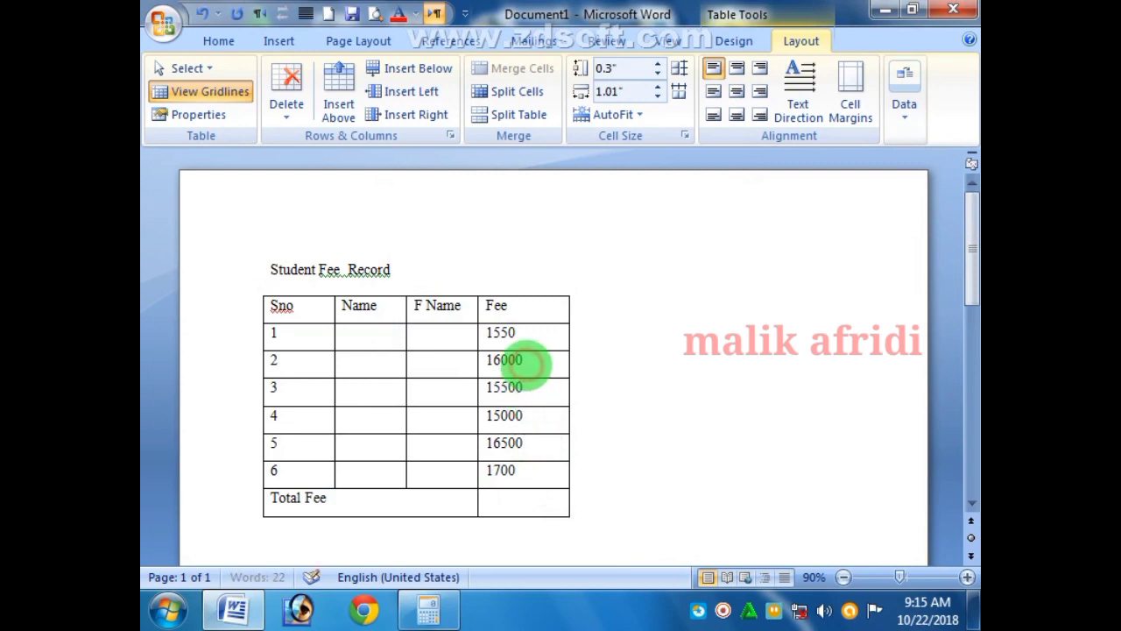
left_click(527, 334)
type("0")
left_click(528, 476)
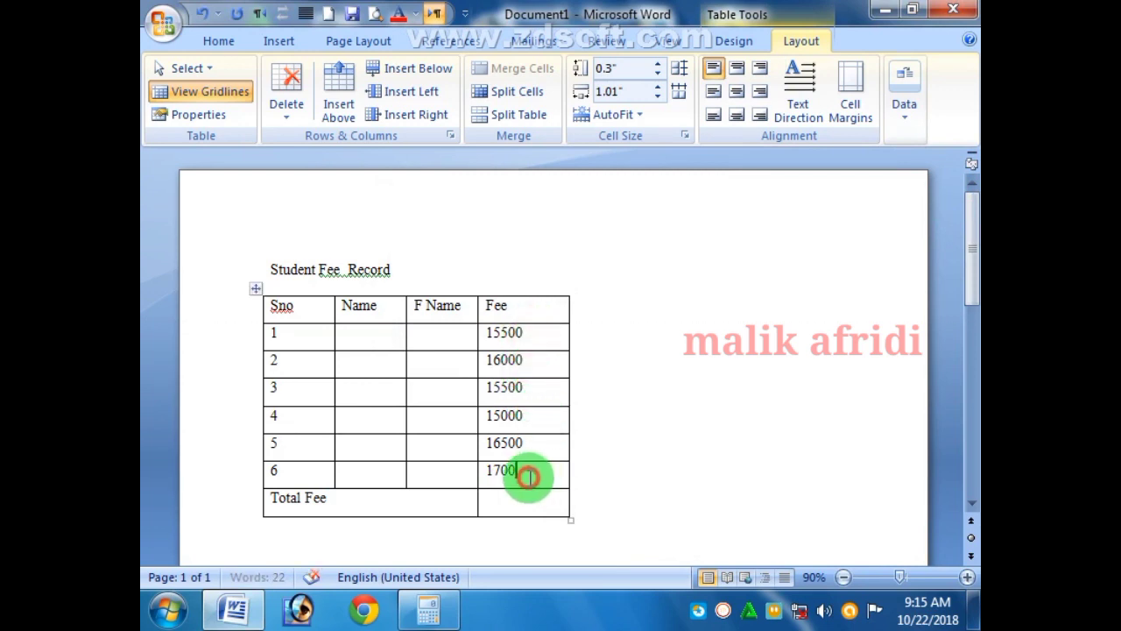
type("0")
left_click(541, 310)
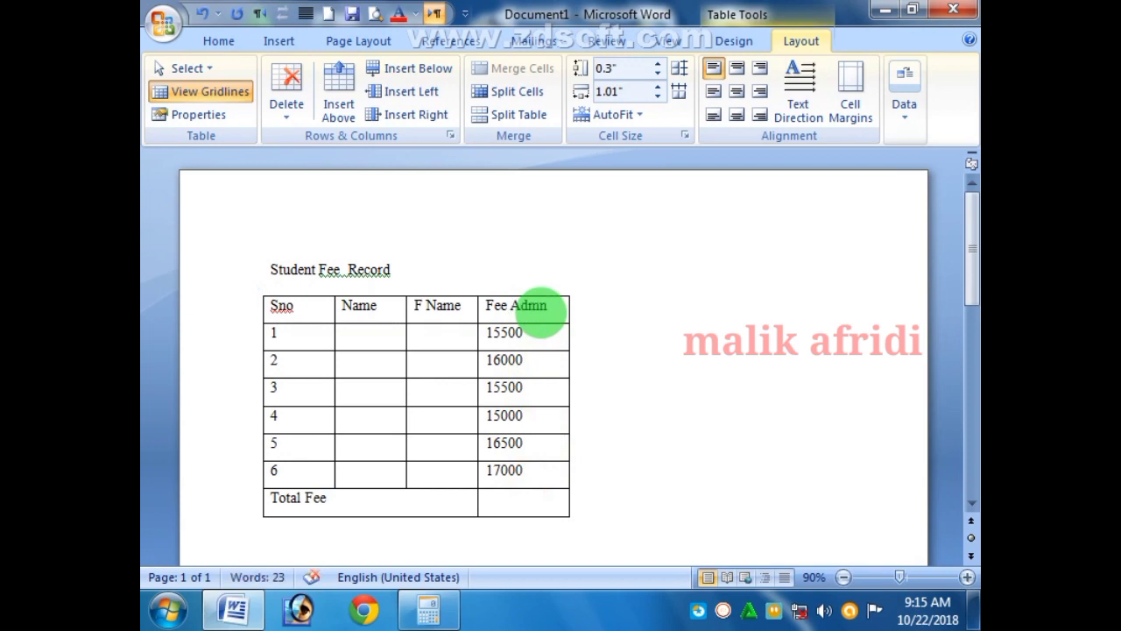
Insert the formula =SUM(ABOVE) in the empty cell of the Total Fee row to total the Fee Admn column.
left_click(491, 502)
left_click(906, 116)
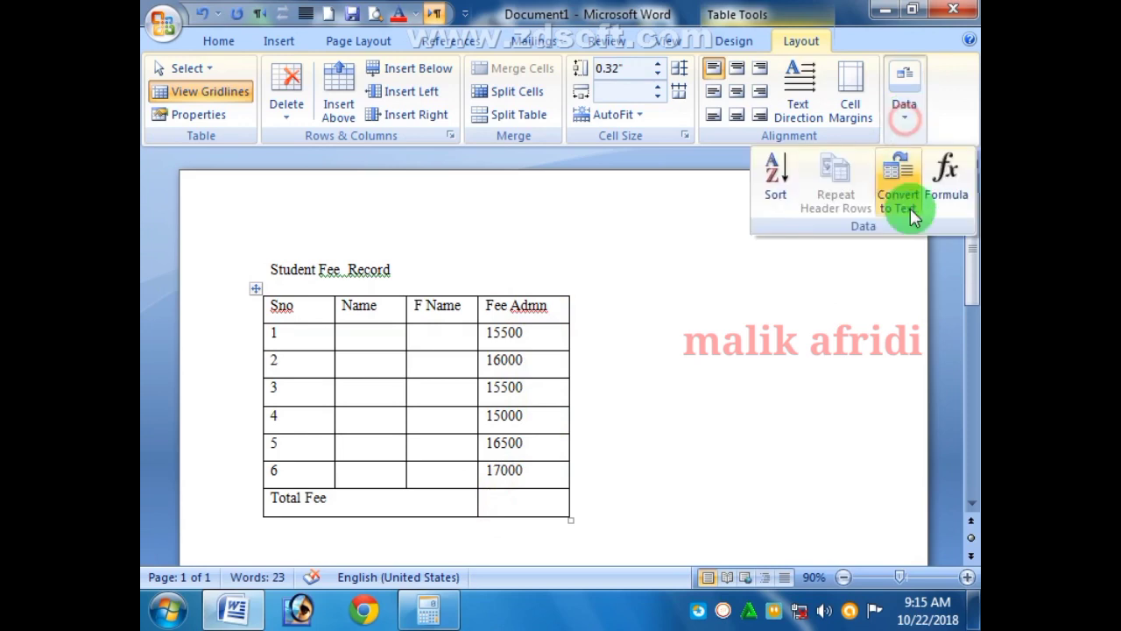
left_click(951, 181)
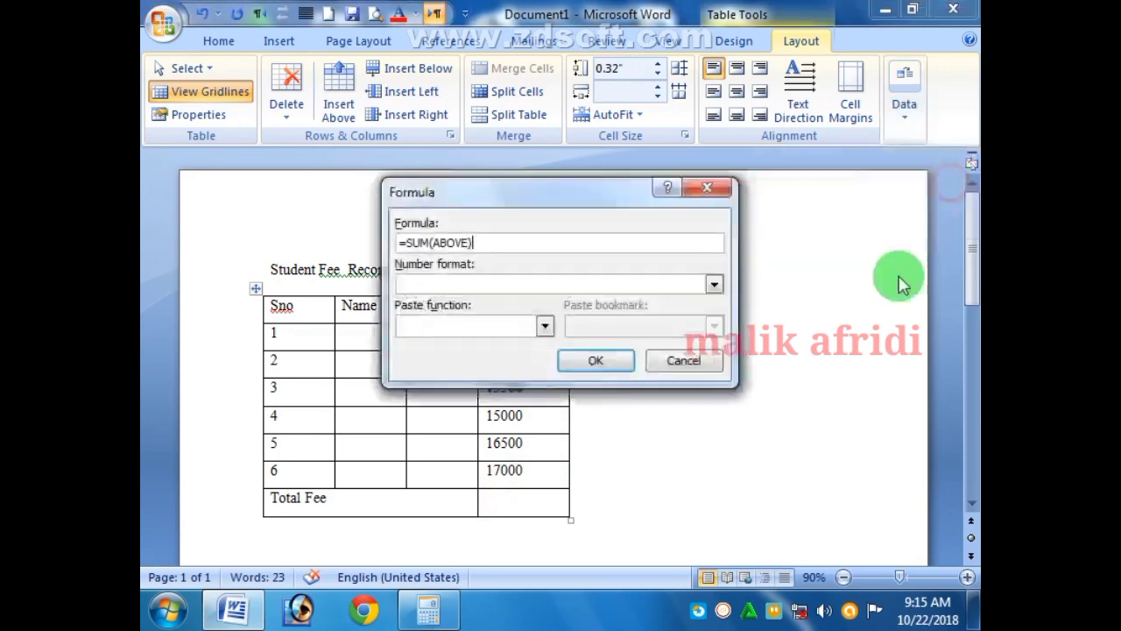
left_click(608, 362)
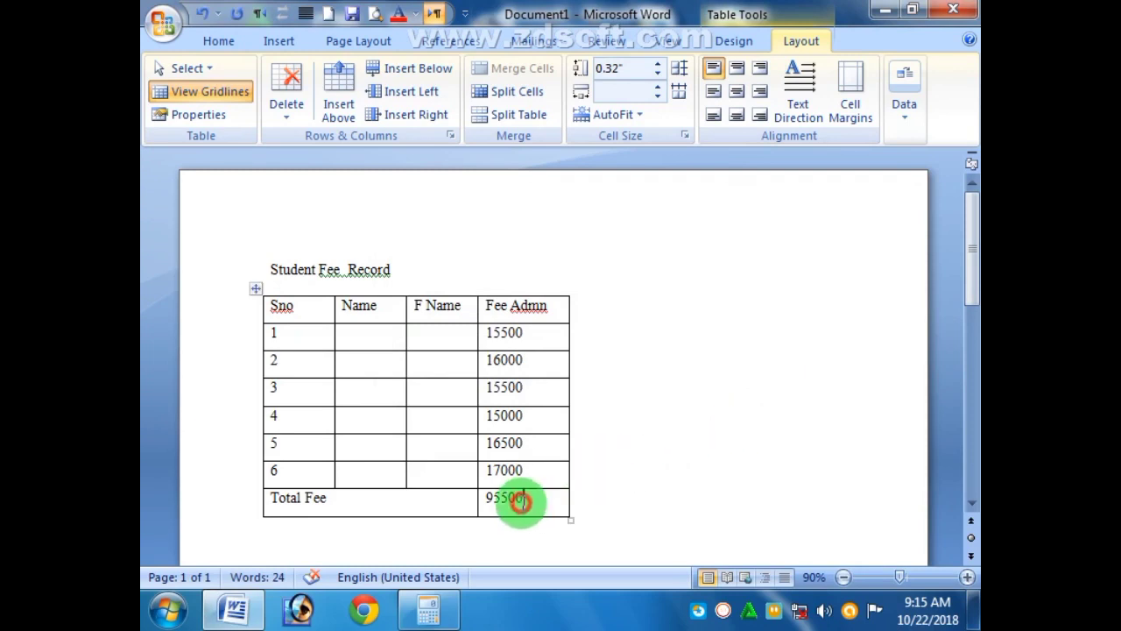
Make the Total Fee row bold and centre its text horizontally and vertically in the cells.
left_click_drag(530, 499, 412, 512)
left_click(224, 41)
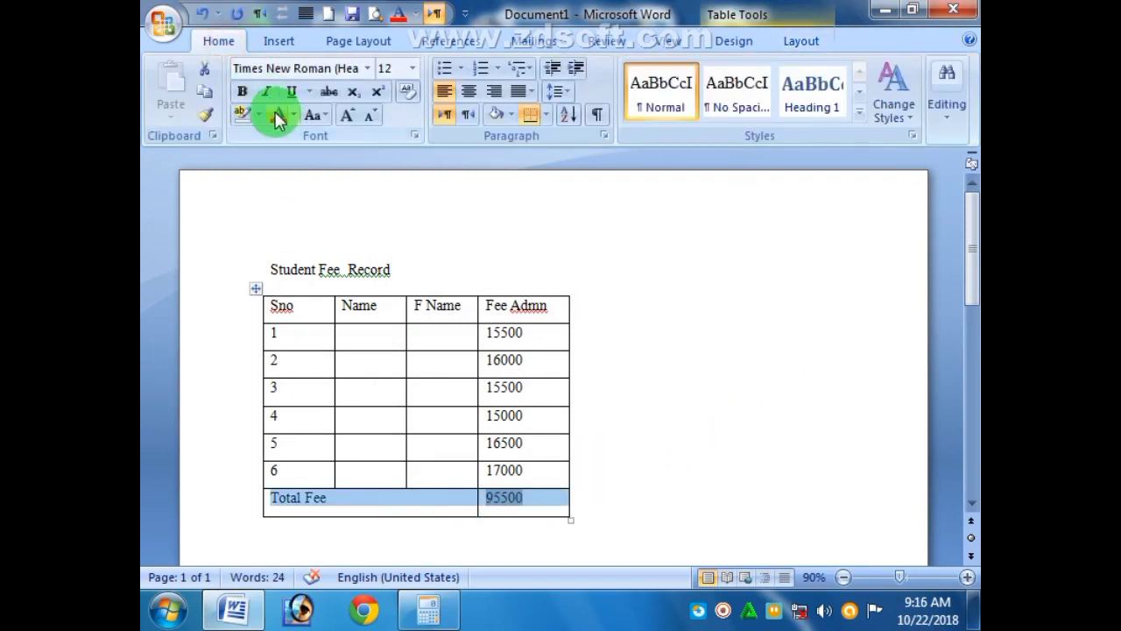
left_click(244, 90)
left_click(468, 91)
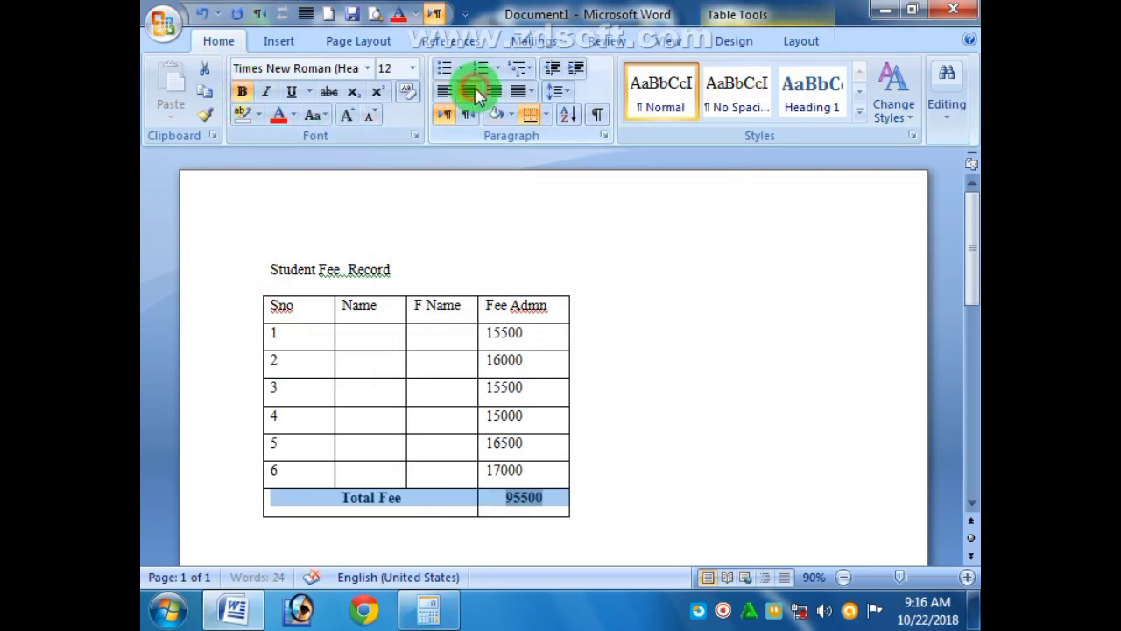
left_click(800, 42)
left_click(742, 84)
left_click(739, 408)
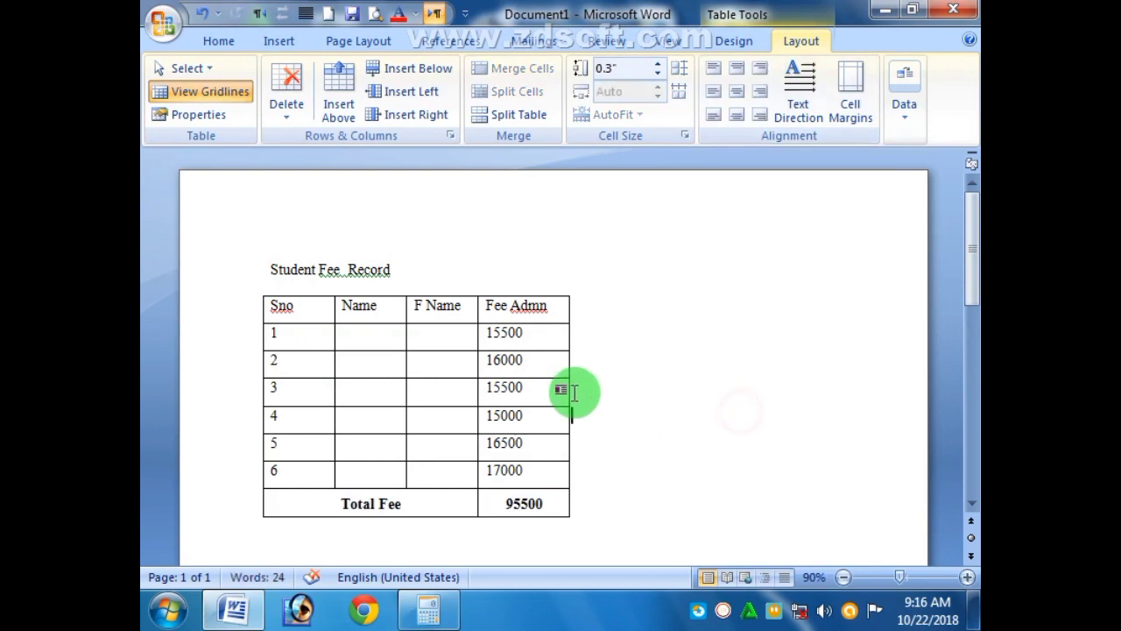
Centre the six fee amounts in the Fee Admn column horizontally and vertically in their cells.
left_click_drag(507, 329, 520, 467)
left_click(734, 94)
left_click(728, 396)
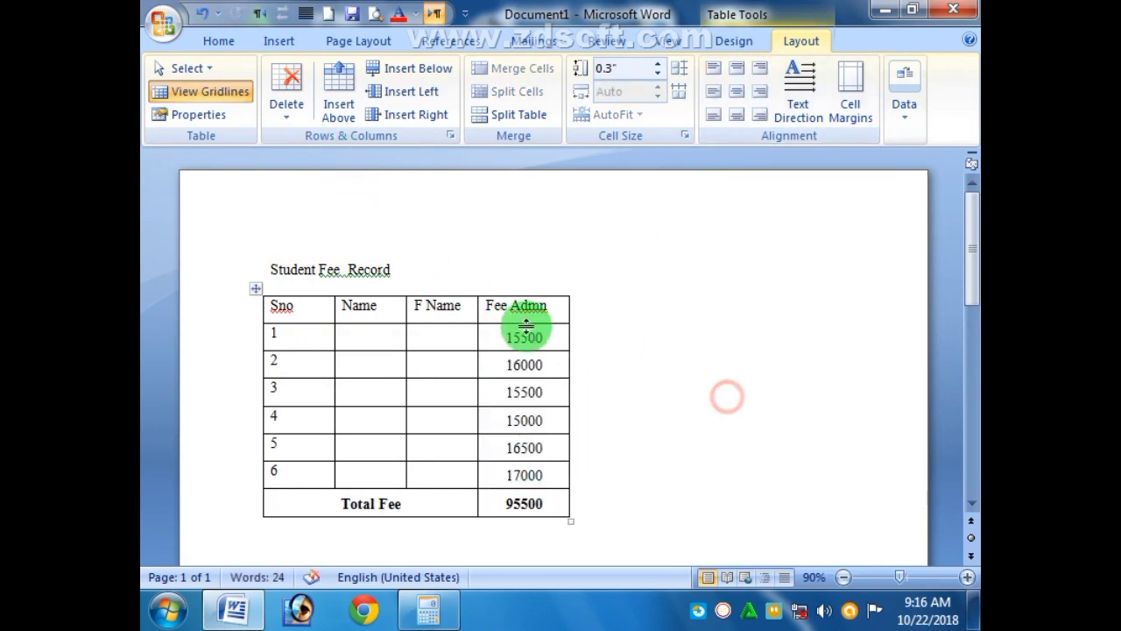
Make the heading row from Sno to Fee Admn bold.
left_click_drag(552, 309, 318, 311)
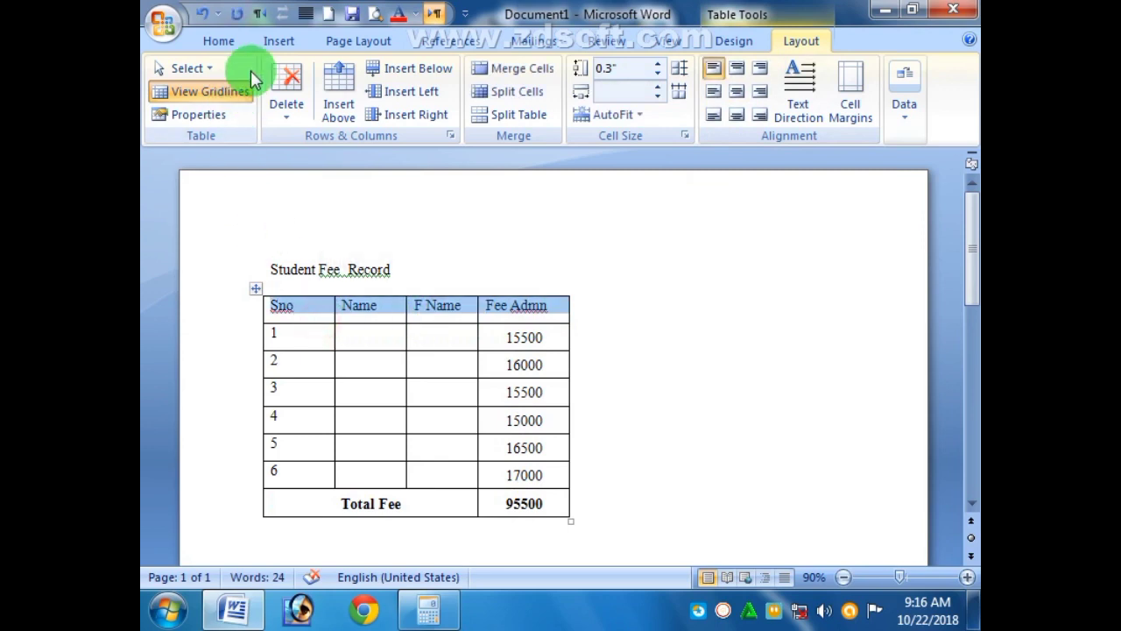
left_click(230, 44)
left_click(241, 91)
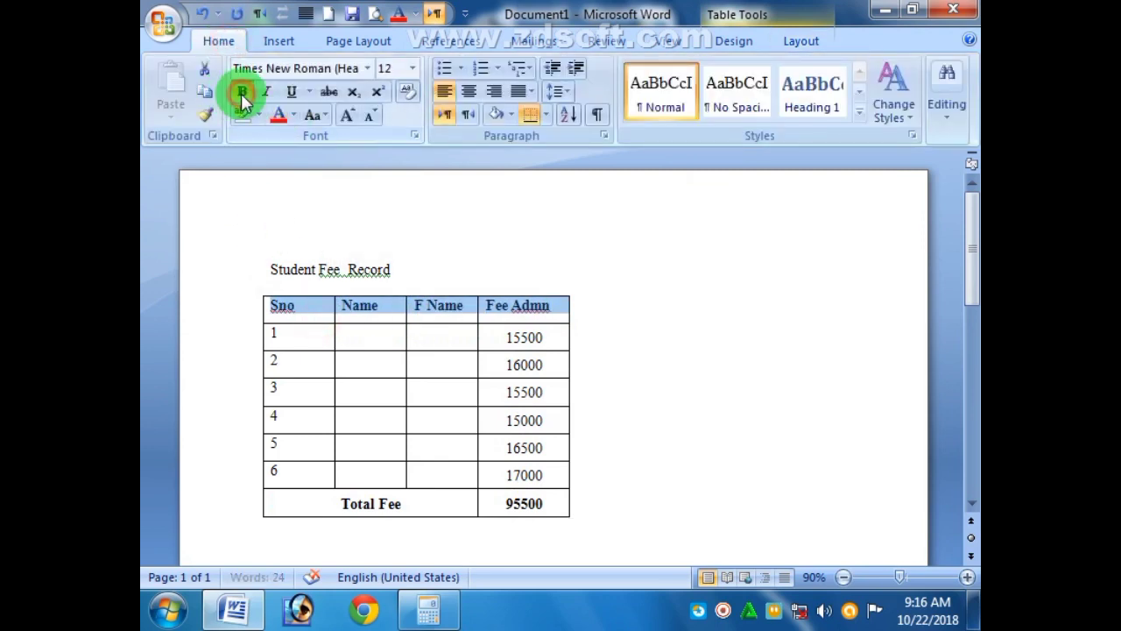
Centre the heading row text and the serial numbers 1 to 6 horizontally in their cells.
left_click(469, 91)
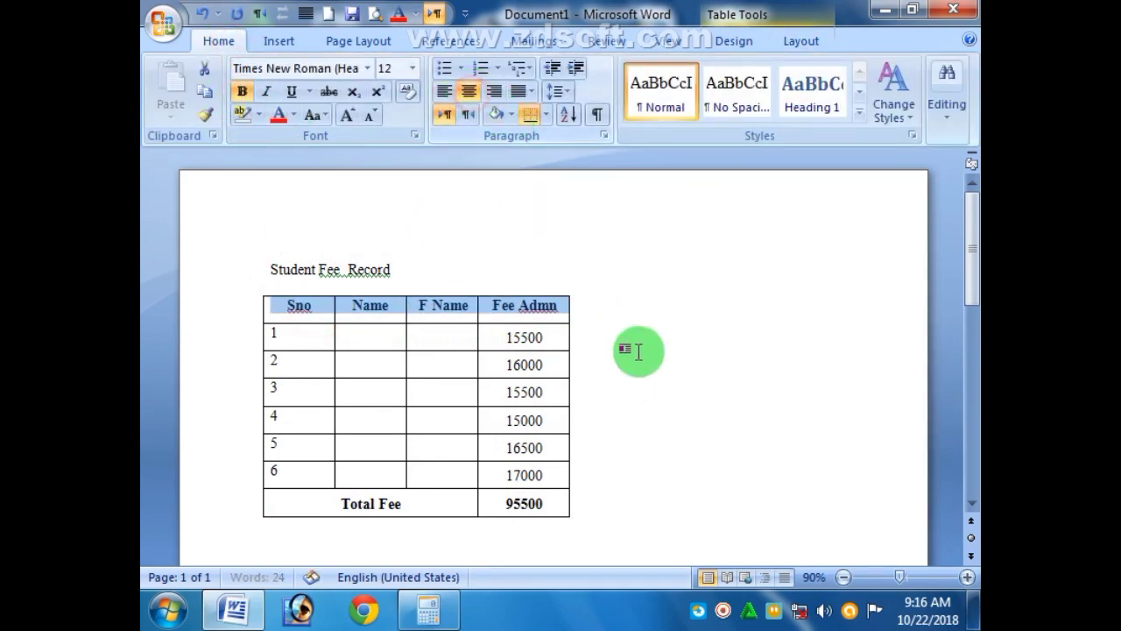
left_click_drag(315, 337, 296, 482)
left_click(470, 91)
left_click(364, 338)
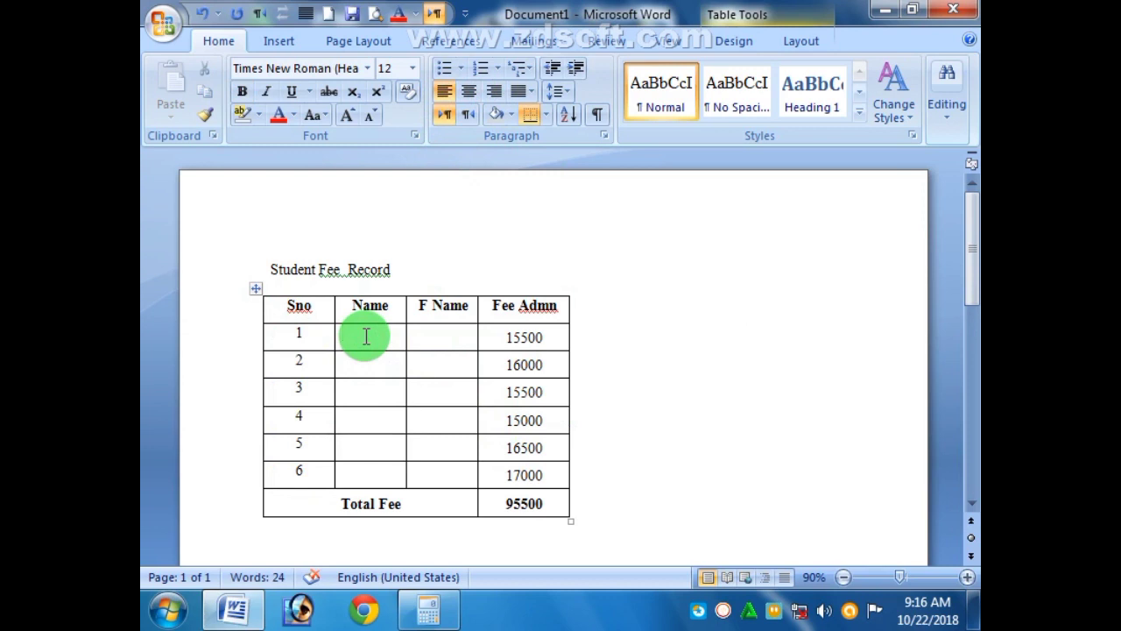
Increase the heading row's height to about 0.36" and centre its text both vertically and horizontally.
left_click(559, 305)
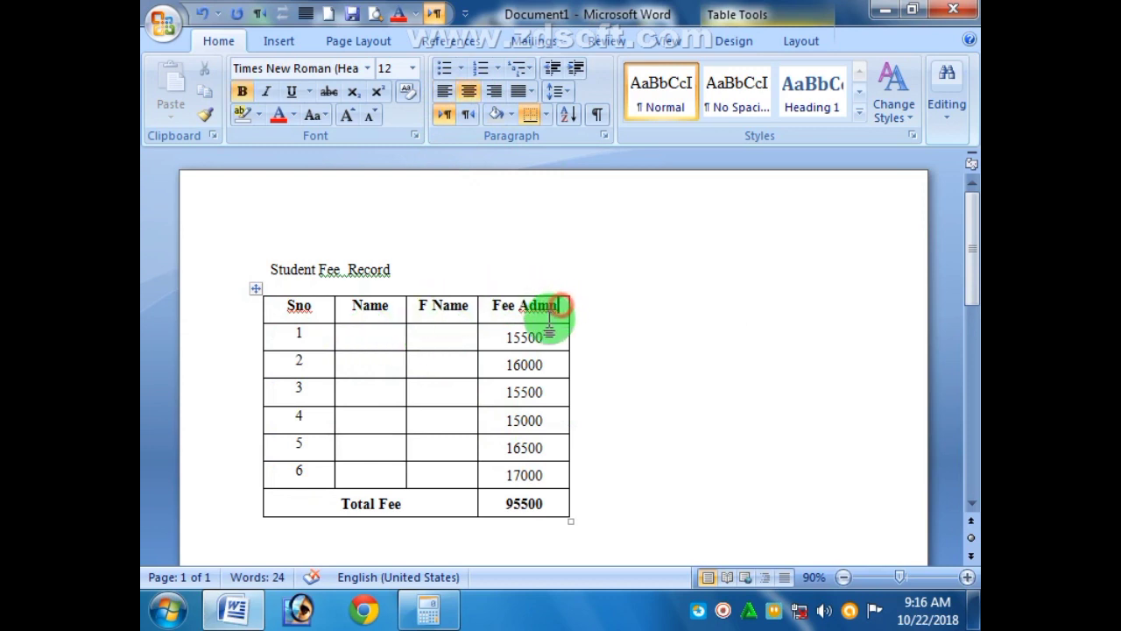
left_click_drag(553, 324, 325, 293)
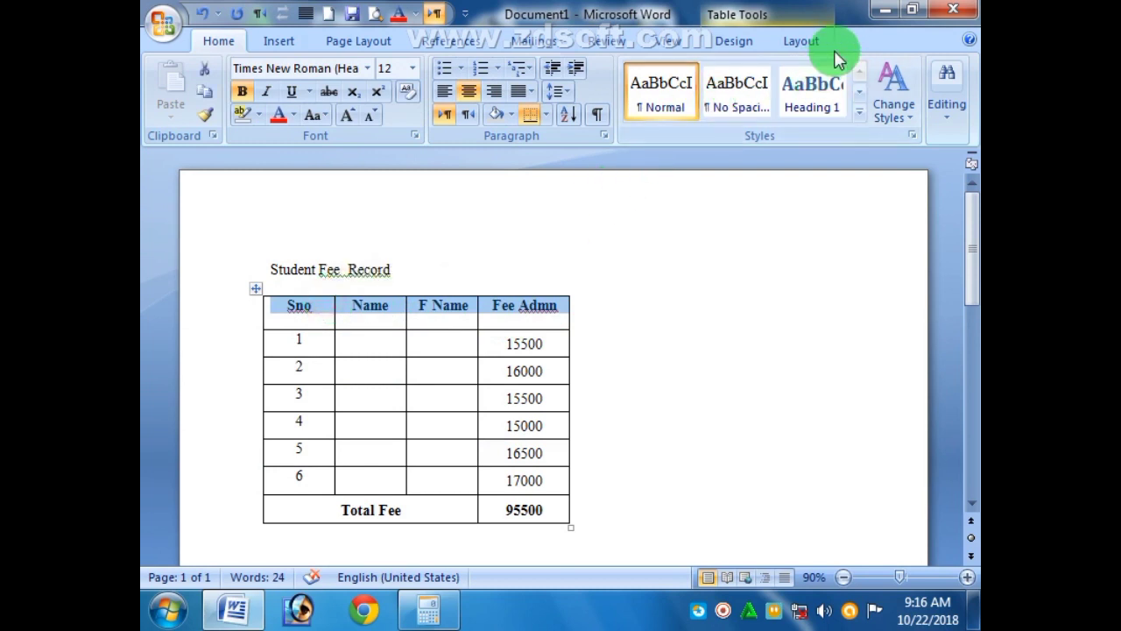
left_click(809, 44)
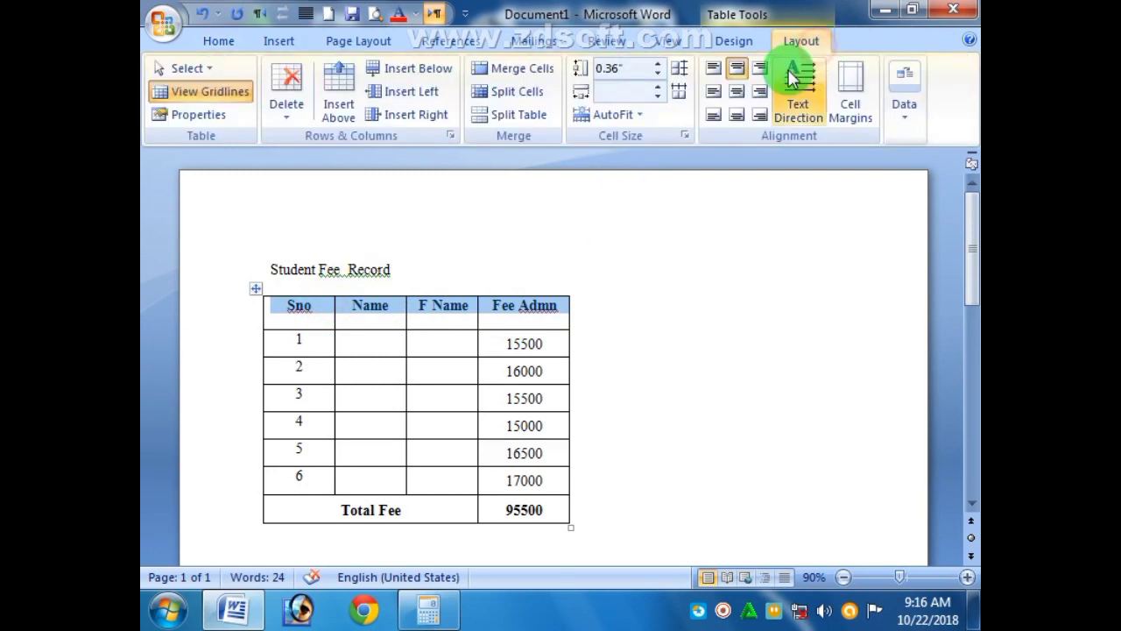
left_click(737, 92)
left_click(718, 318)
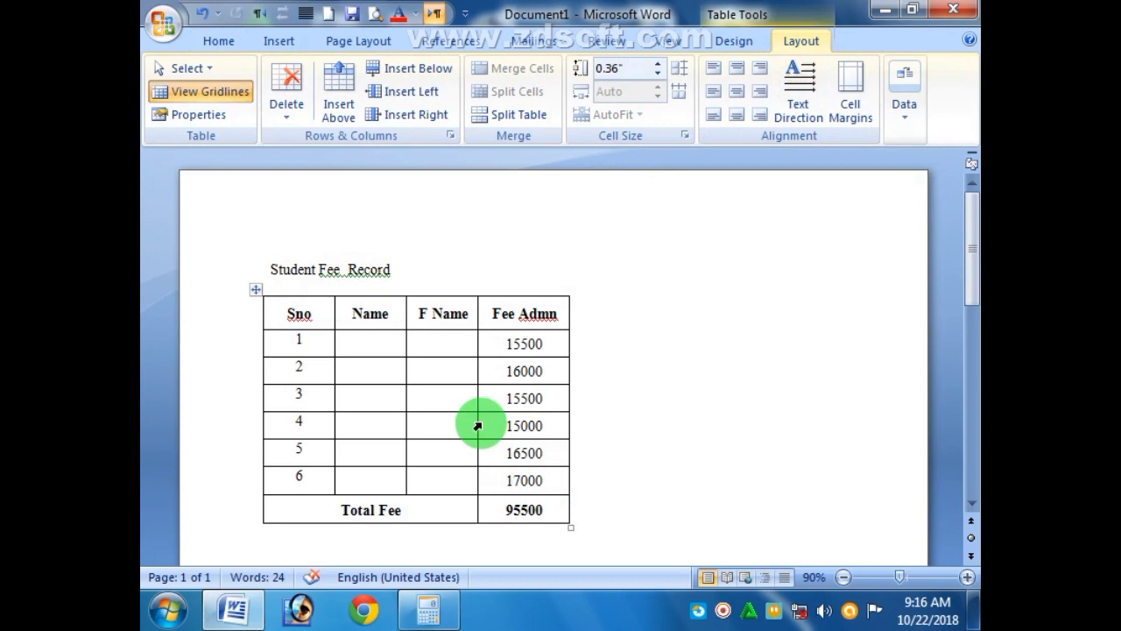
Widen the whole fee table so that it spans nearly to the page's right margin.
left_click_drag(568, 529, 825, 526)
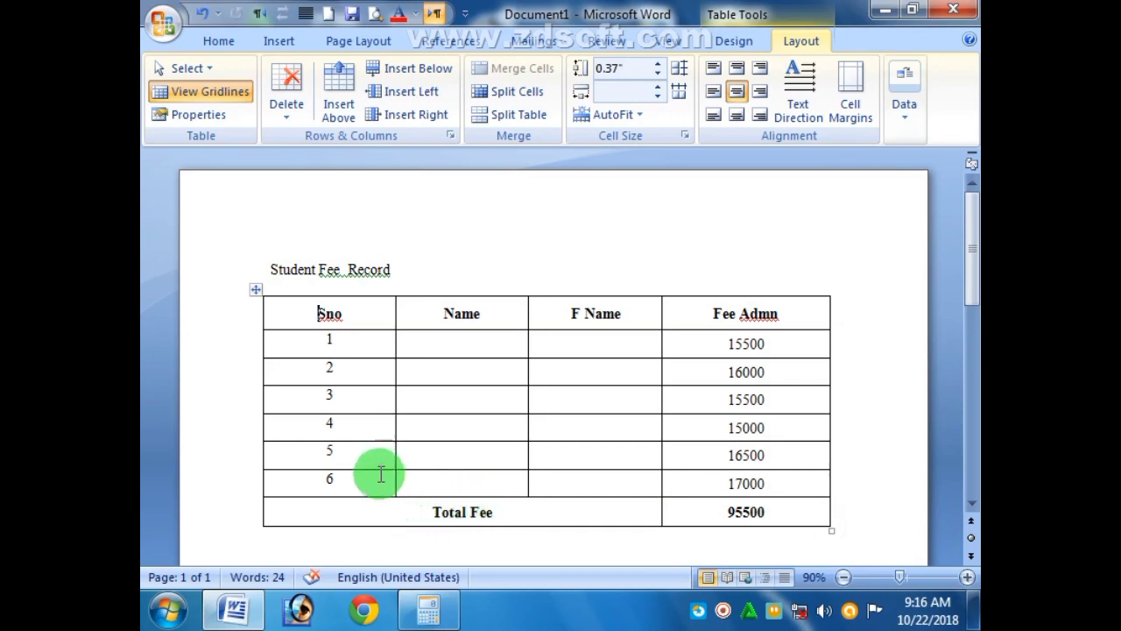
left_click(350, 422)
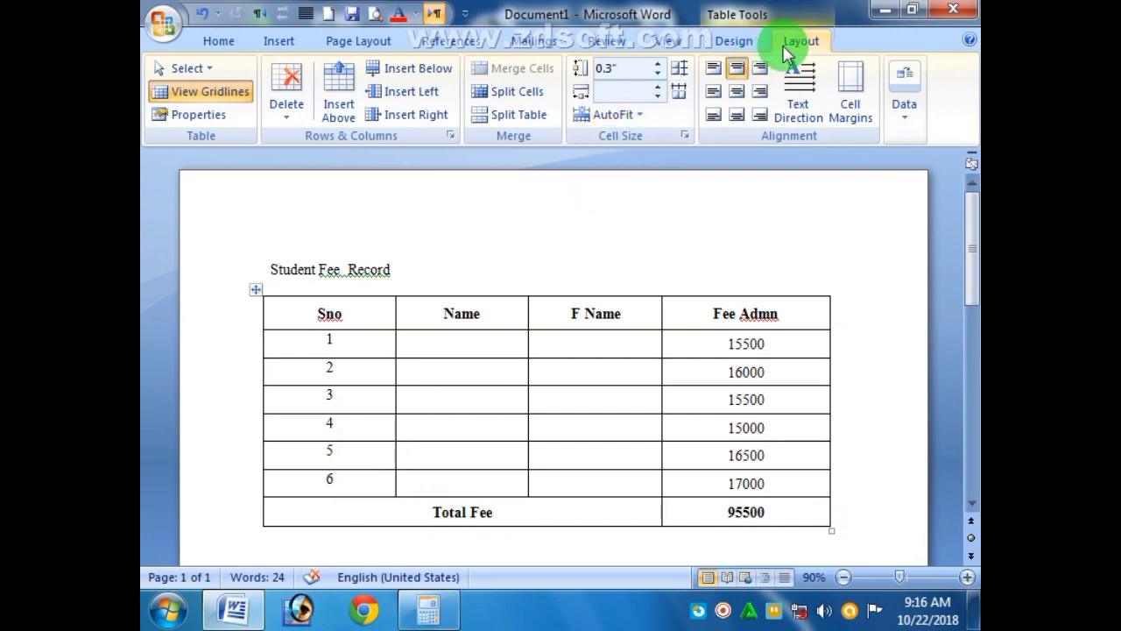
left_click(839, 492)
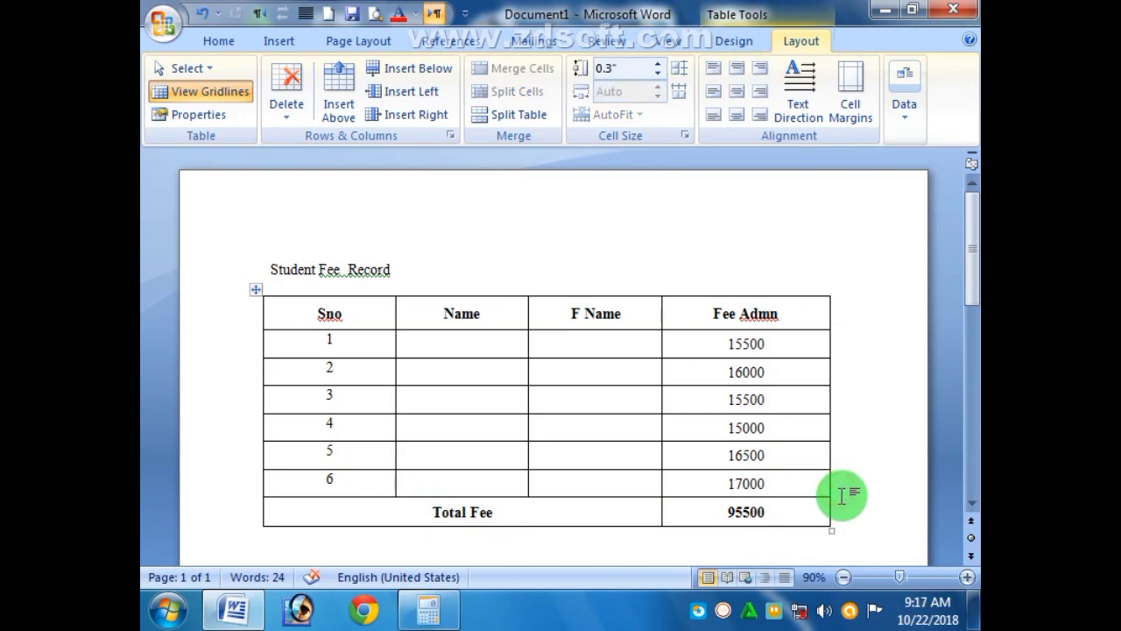
left_click(350, 480)
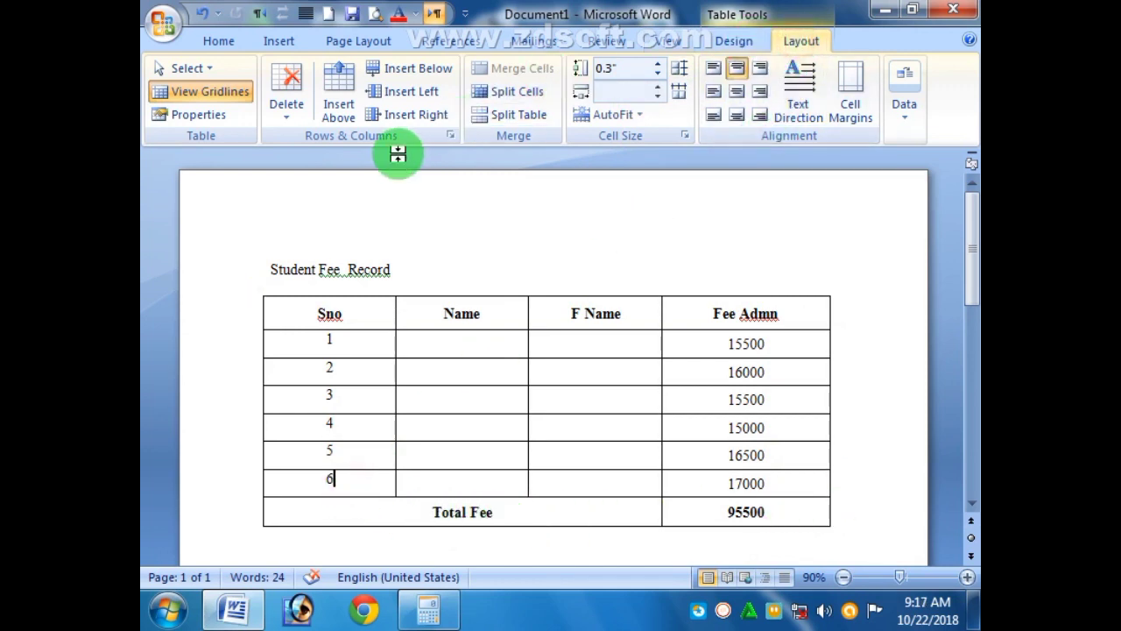
left_click(422, 67)
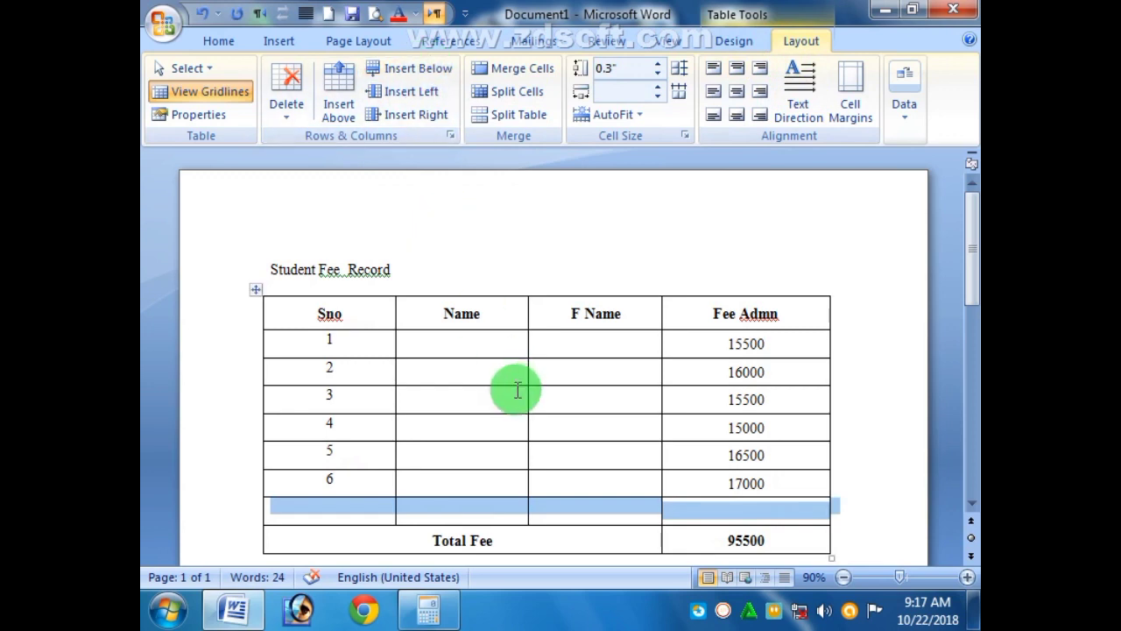
key("BackSpace")
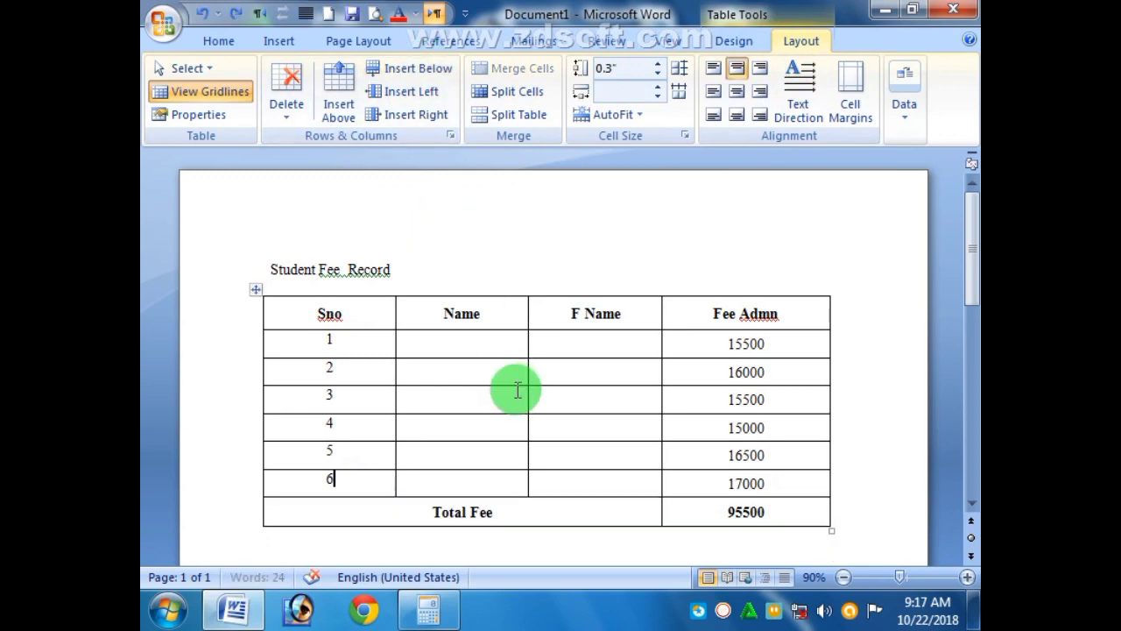
Insert six new rows between row 6 and the Total Fee row.
left_click_drag(344, 341, 359, 492)
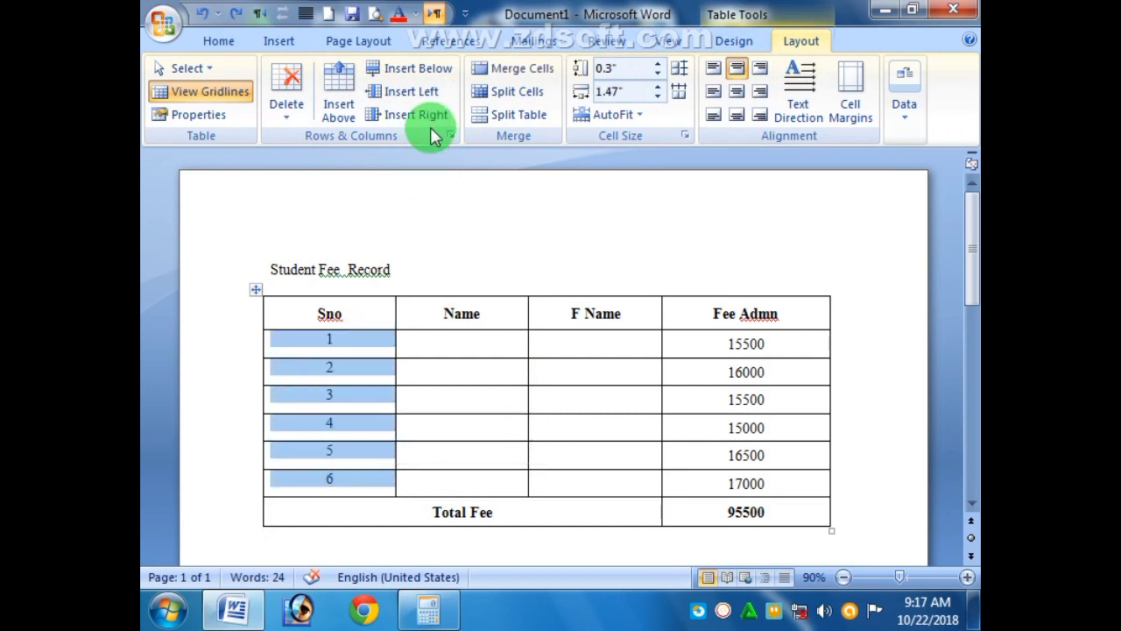
left_click(435, 68)
scroll(451, 438, "down", 5)
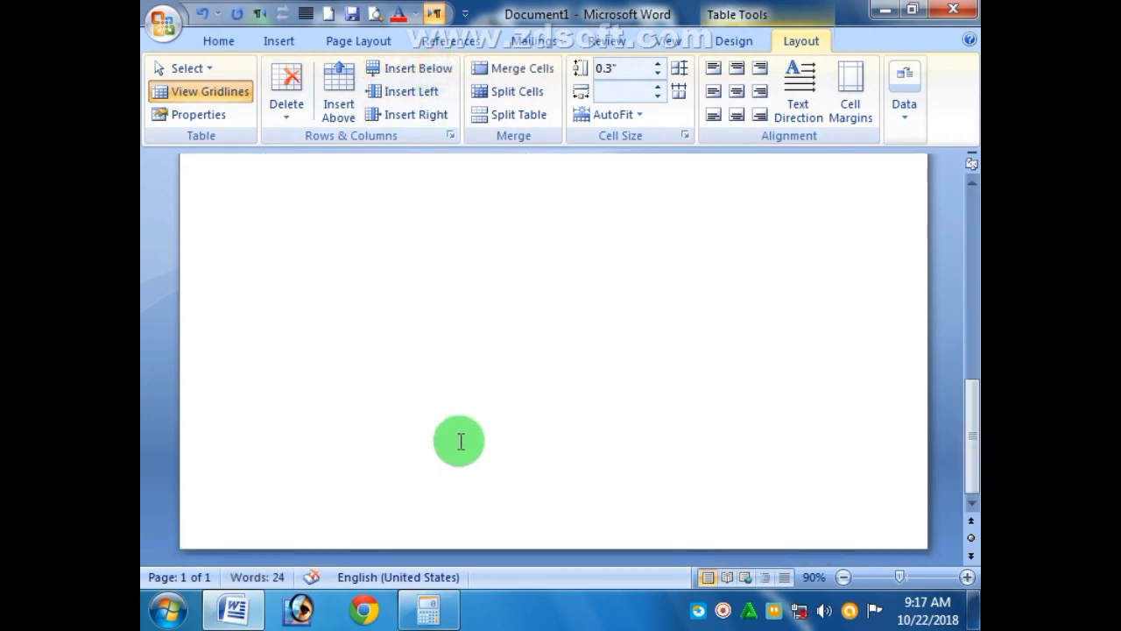
Fill the new rows with serial numbers 7 to 12 and Fee Admn amounts 15000, 16000, 14000, 15000, 12000 and 12000.
left_click(785, 486)
left_click(338, 231)
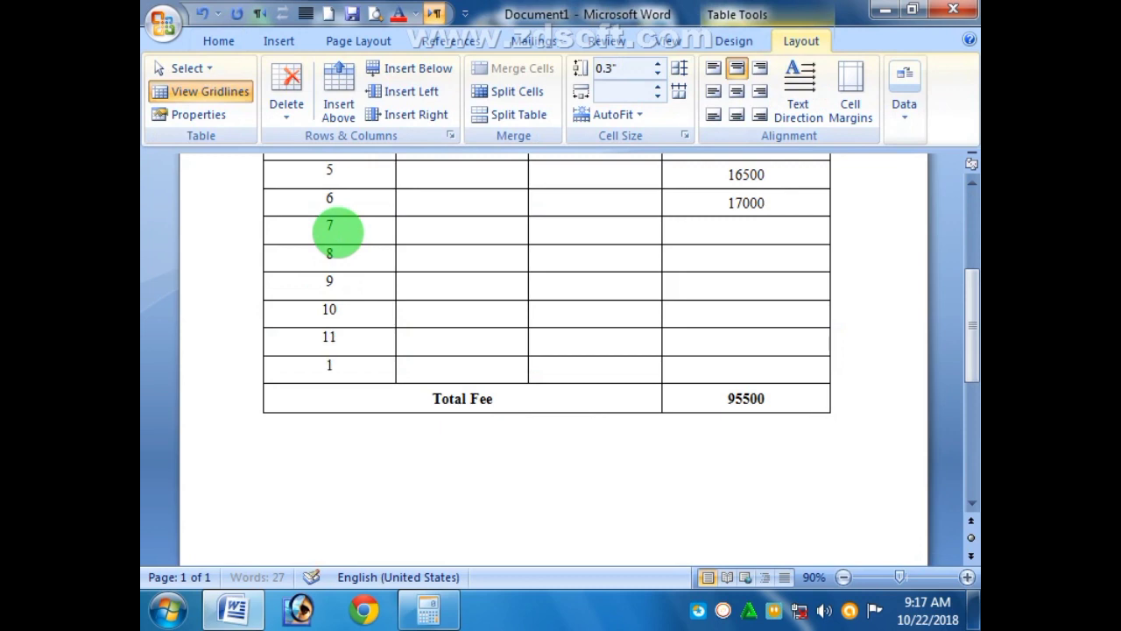
key("Right")
key("Right")
key("Right")
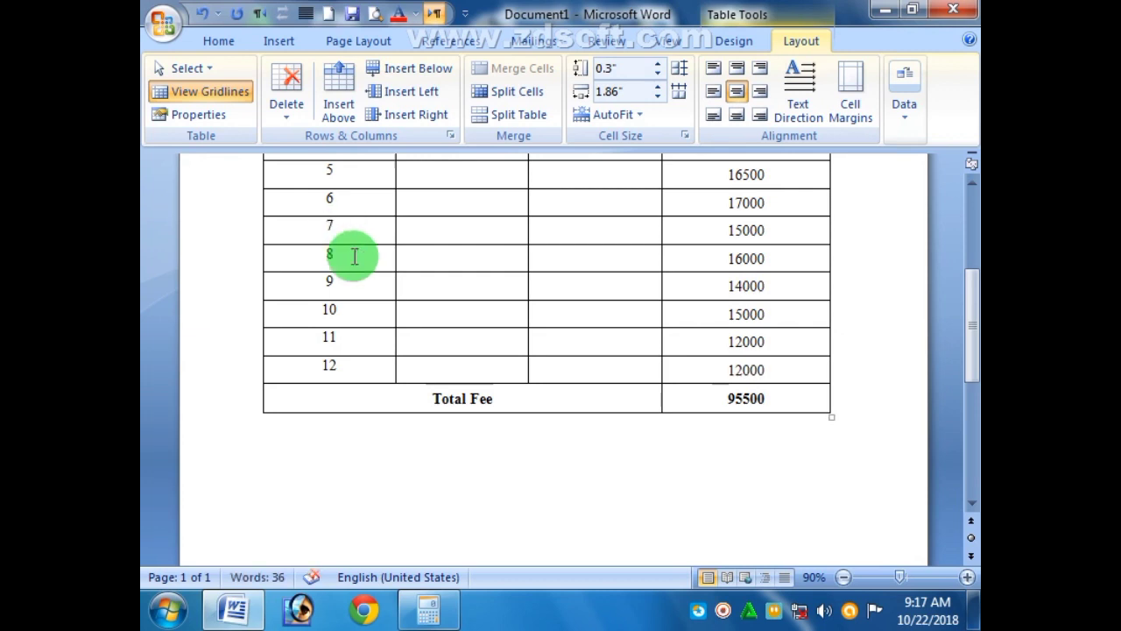
Replace the old total in the Total Fee row with a newly calculated sum formula covering all twelve fees.
double_click(740, 399)
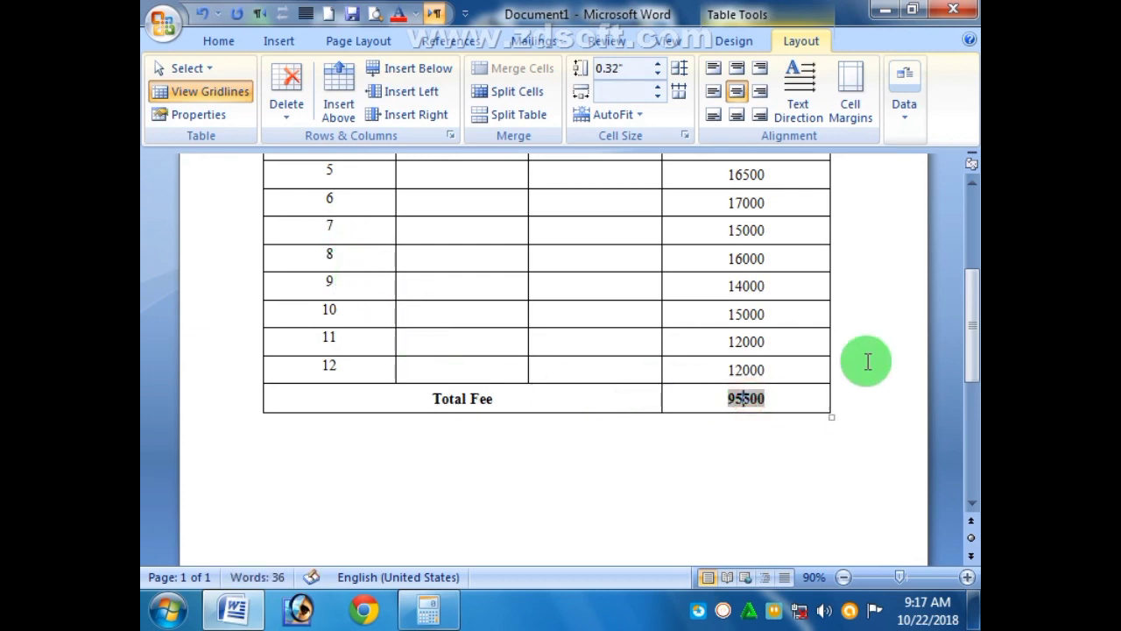
left_click(909, 109)
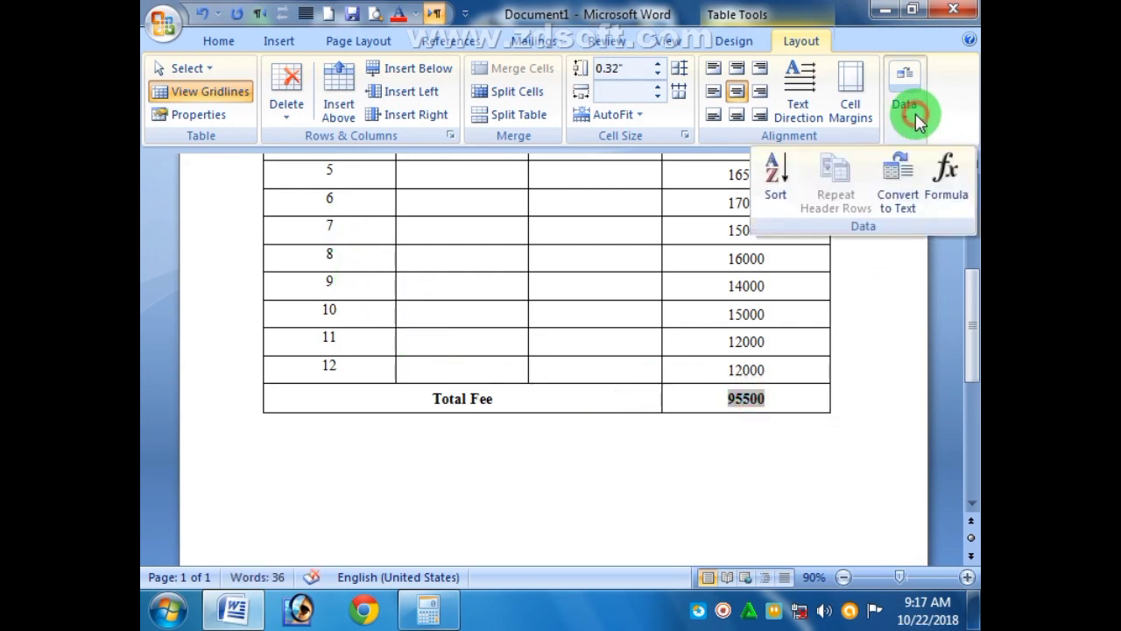
left_click(951, 197)
left_click(602, 363)
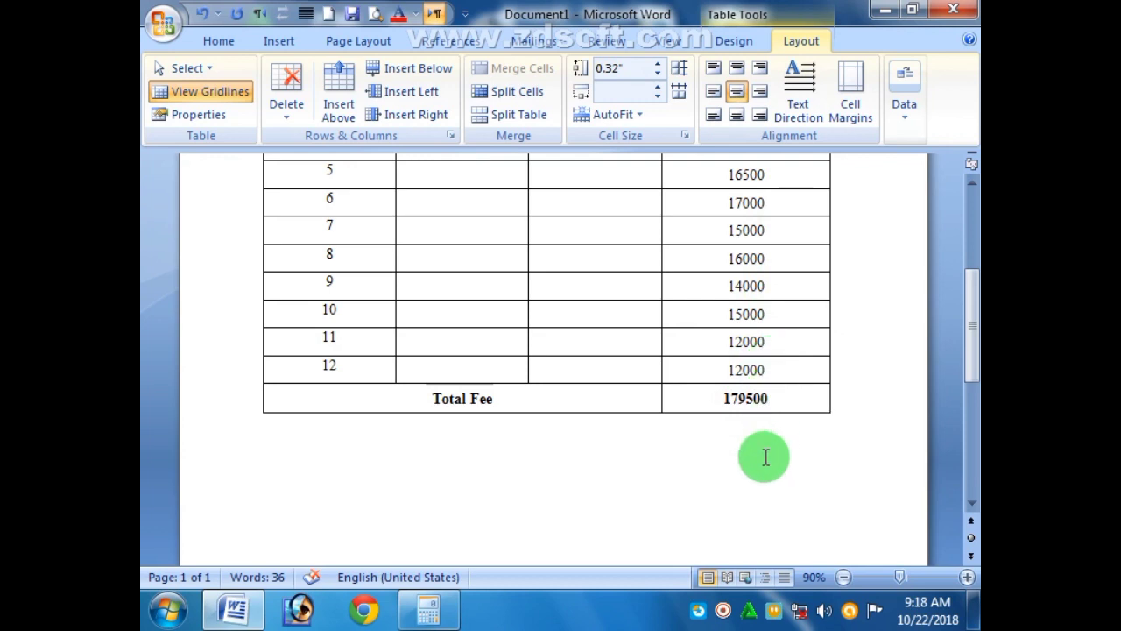
Delete the entire fee table and its Student Fee Record title to empty the document.
scroll(765, 456, "up", 6)
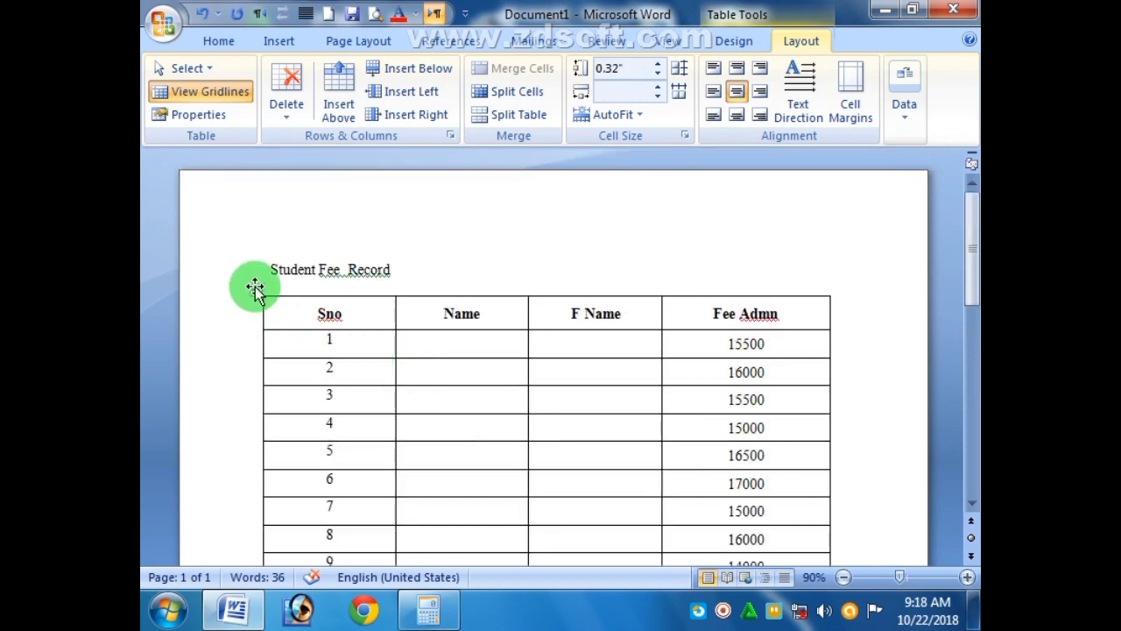
left_click(252, 287)
key("BackSpace")
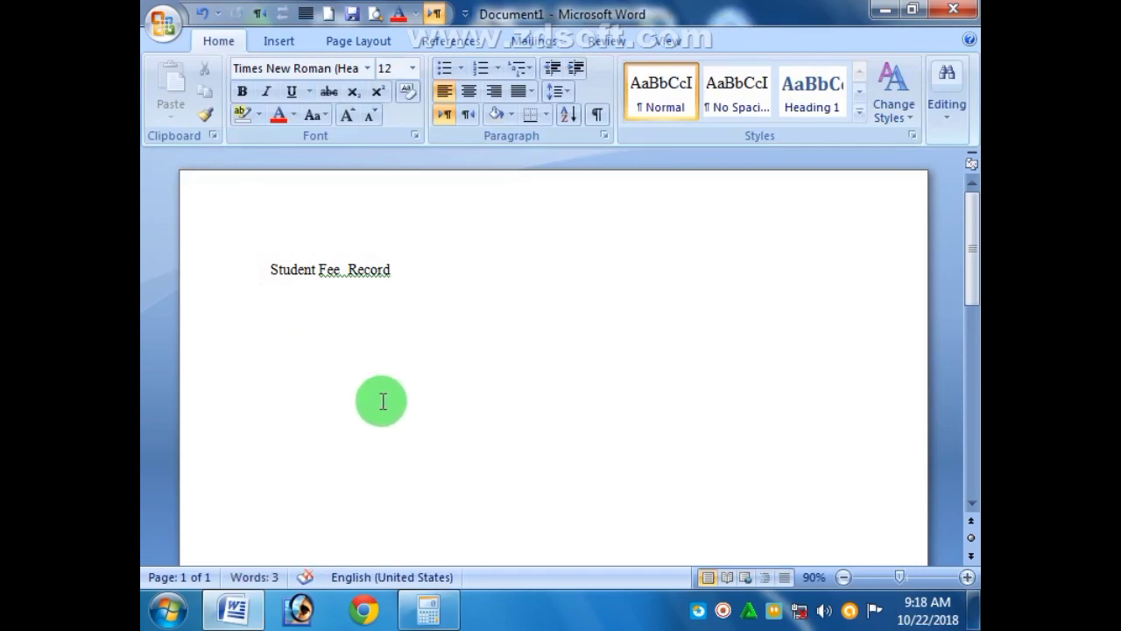
left_click(253, 269)
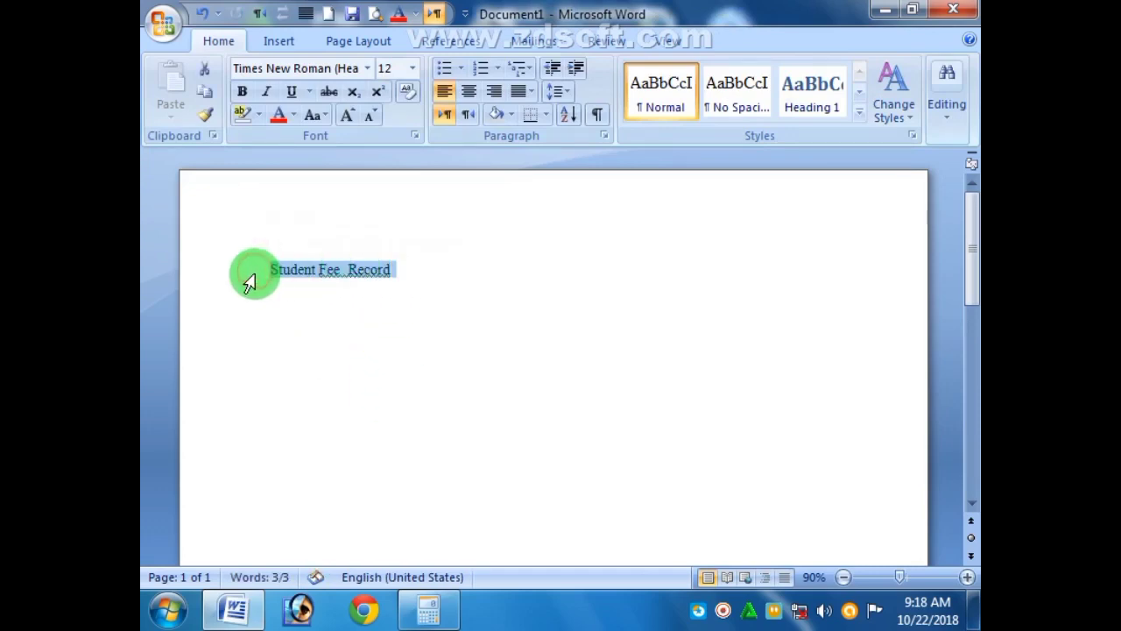
key("BackSpace")
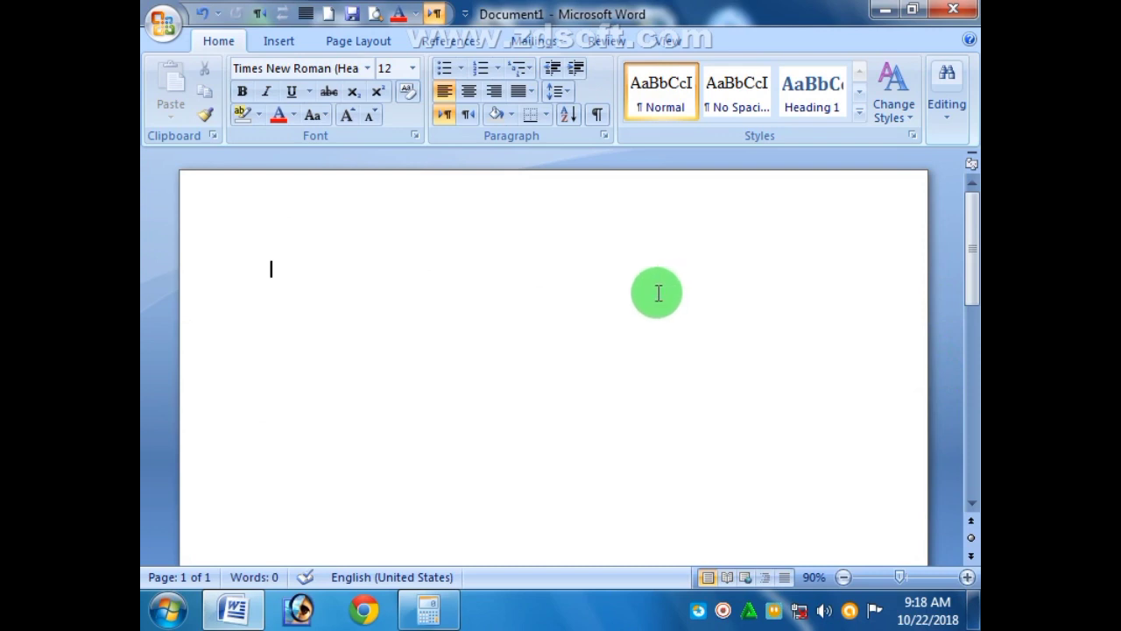
Insert a 4x4 table and shrink it to less than a third of its width, with slightly taller rows.
left_click(273, 41)
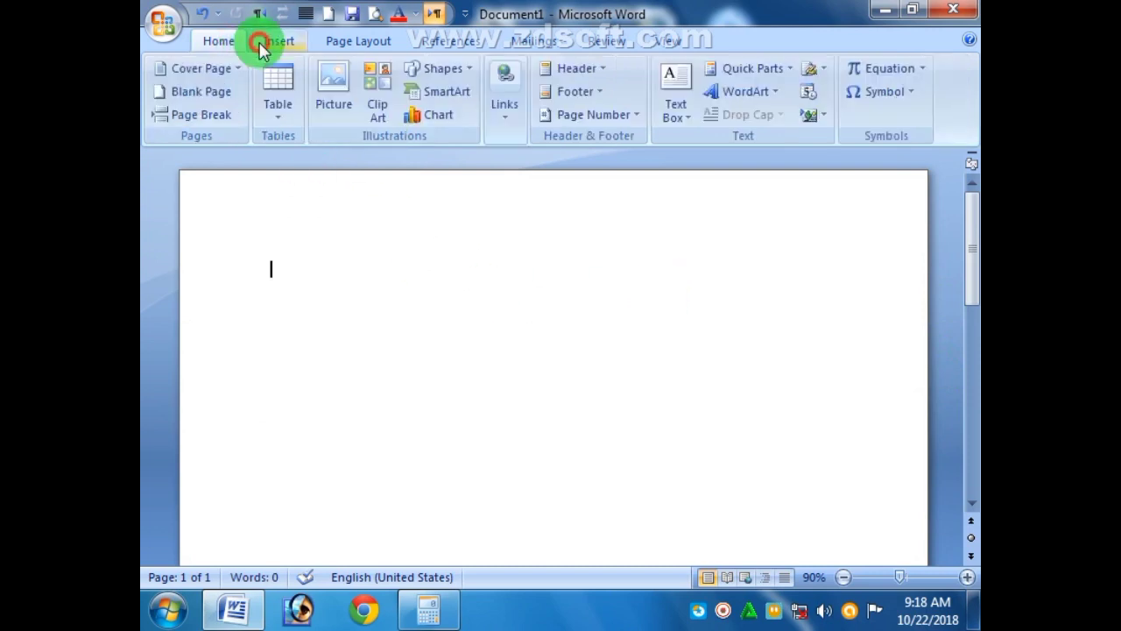
left_click(287, 123)
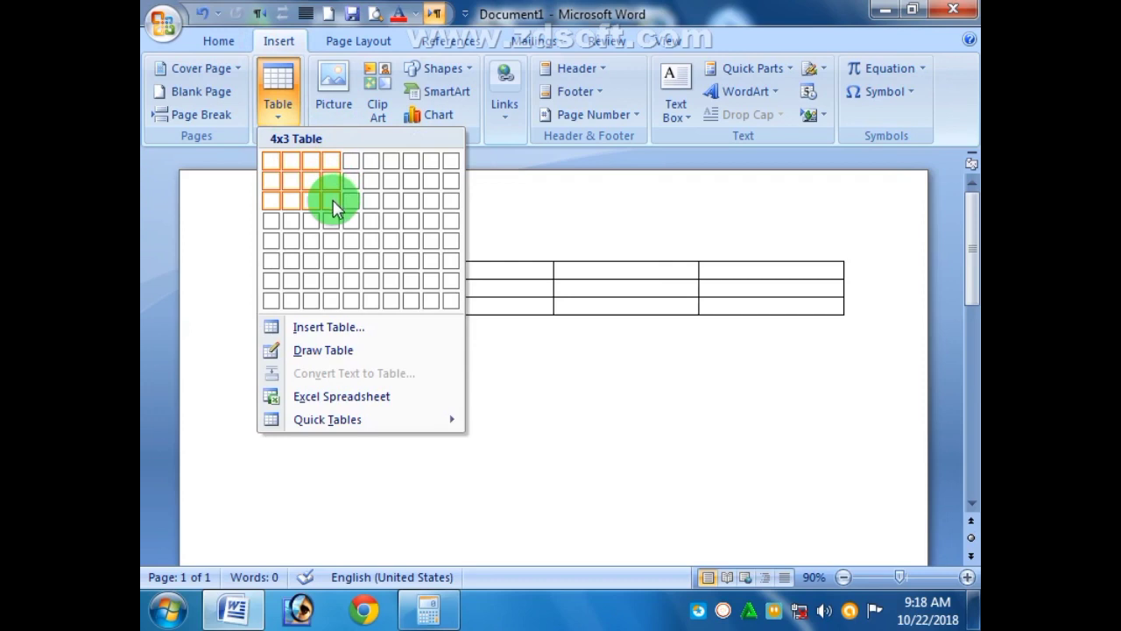
left_click(330, 220)
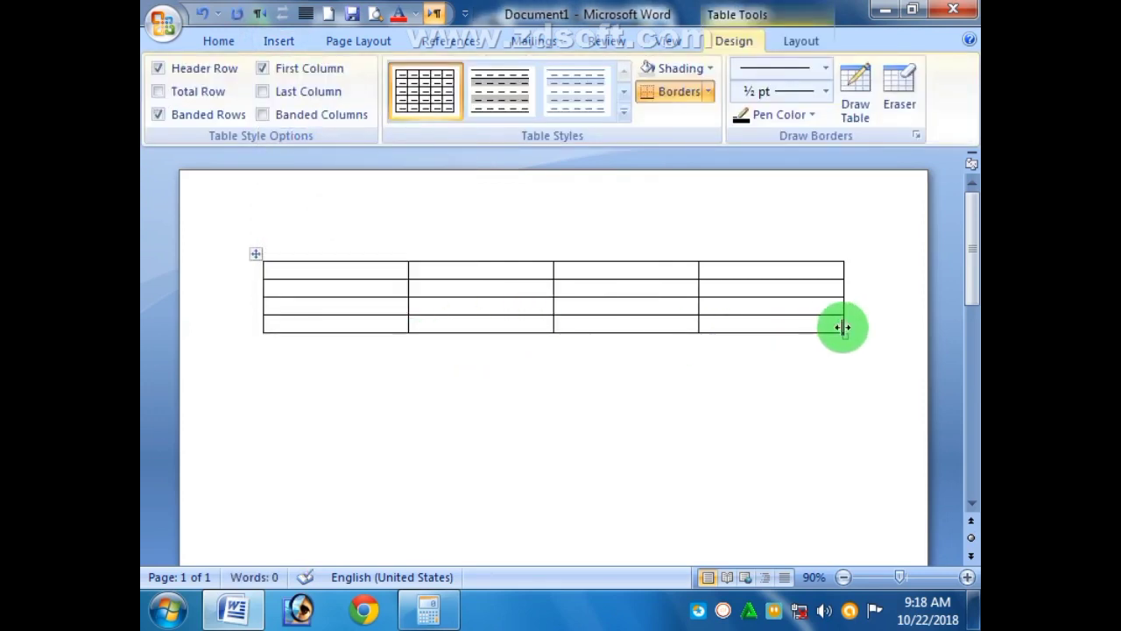
left_click_drag(842, 327, 438, 360)
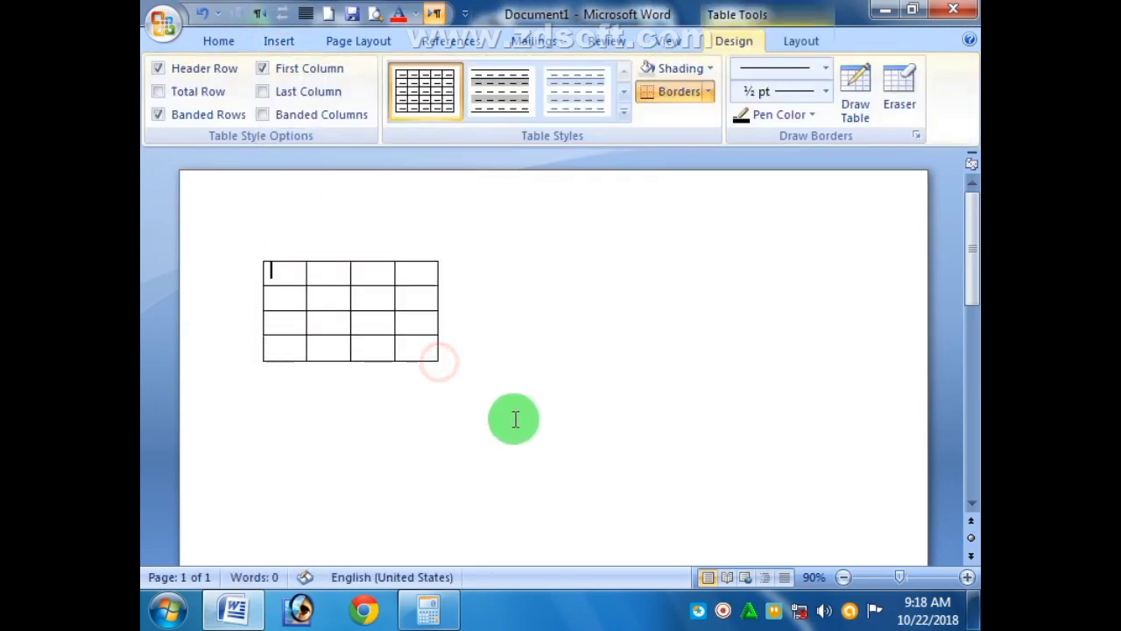
left_click(290, 274)
left_click(530, 284)
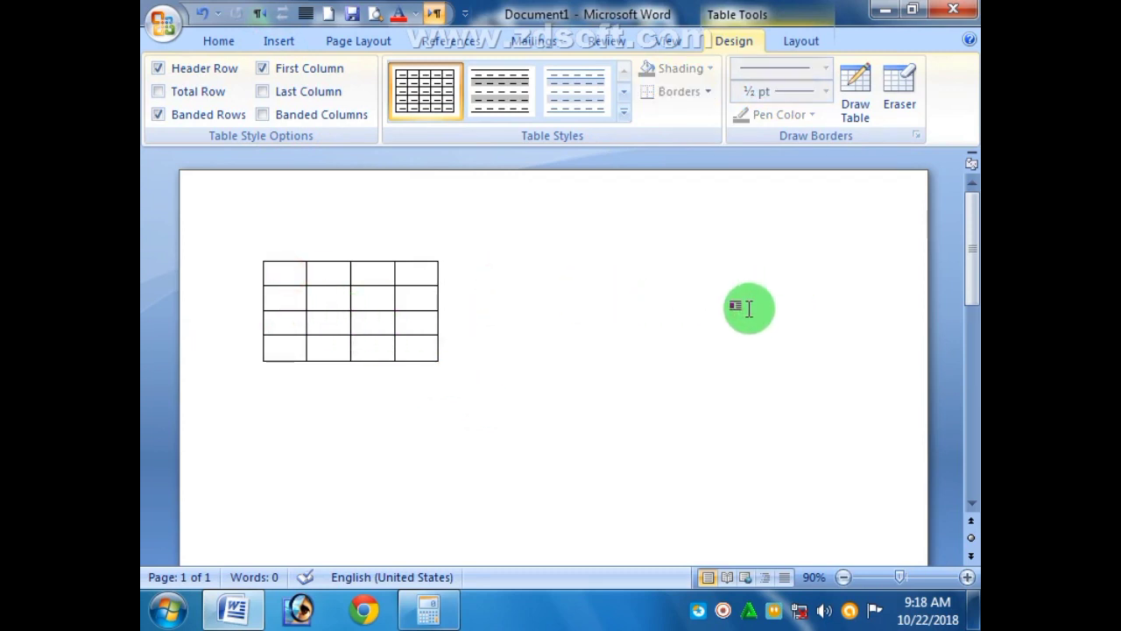
Select the whole 4x4 table, move it to the middle of the page, and return it to the left margin.
left_click(260, 252)
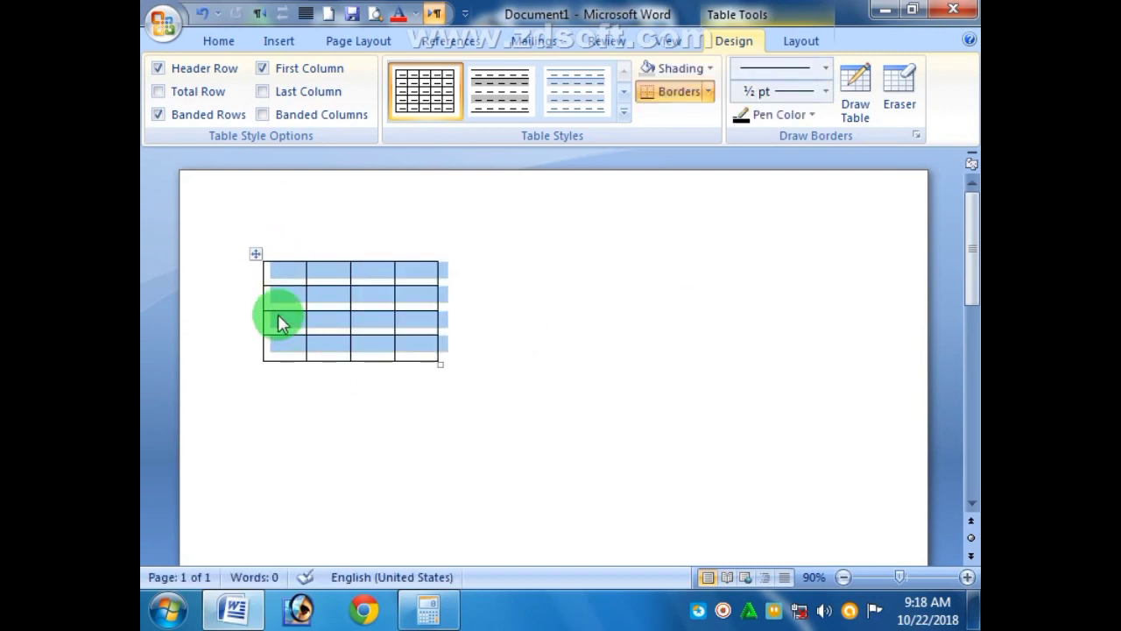
left_click(257, 257)
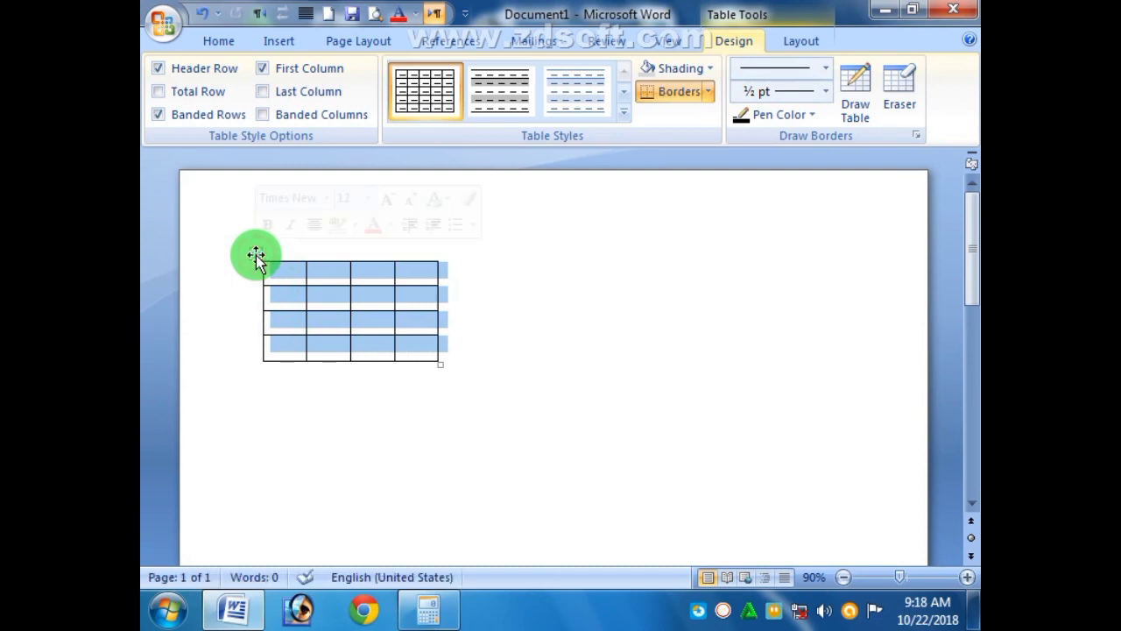
left_click(256, 256)
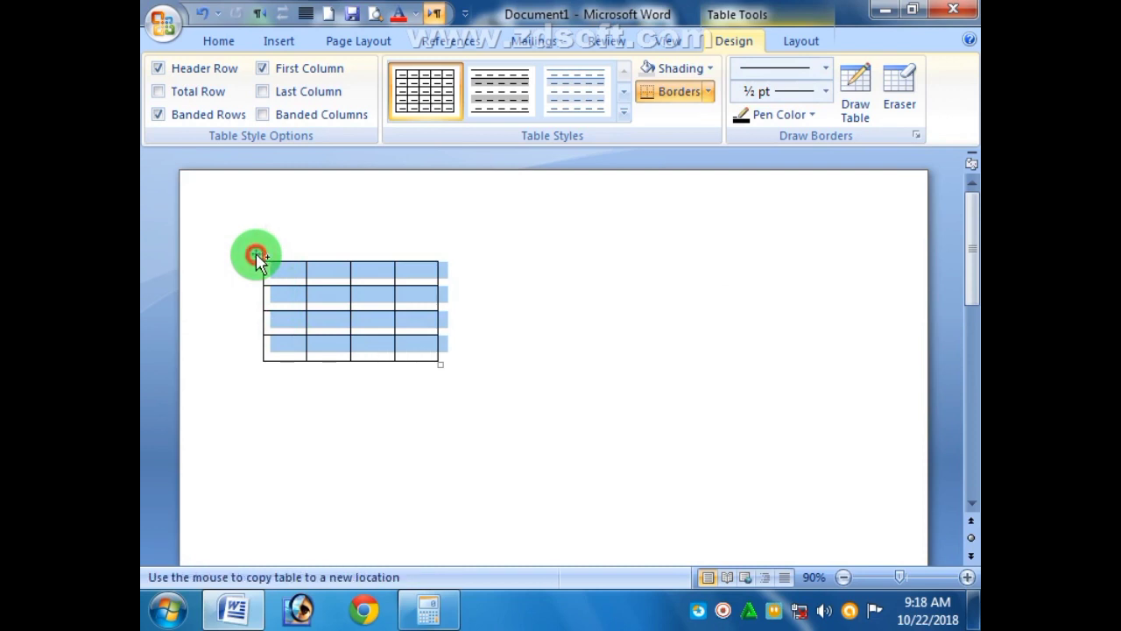
left_click(255, 256)
left_click(255, 256)
left_click(256, 255)
left_click_drag(257, 257, 439, 250)
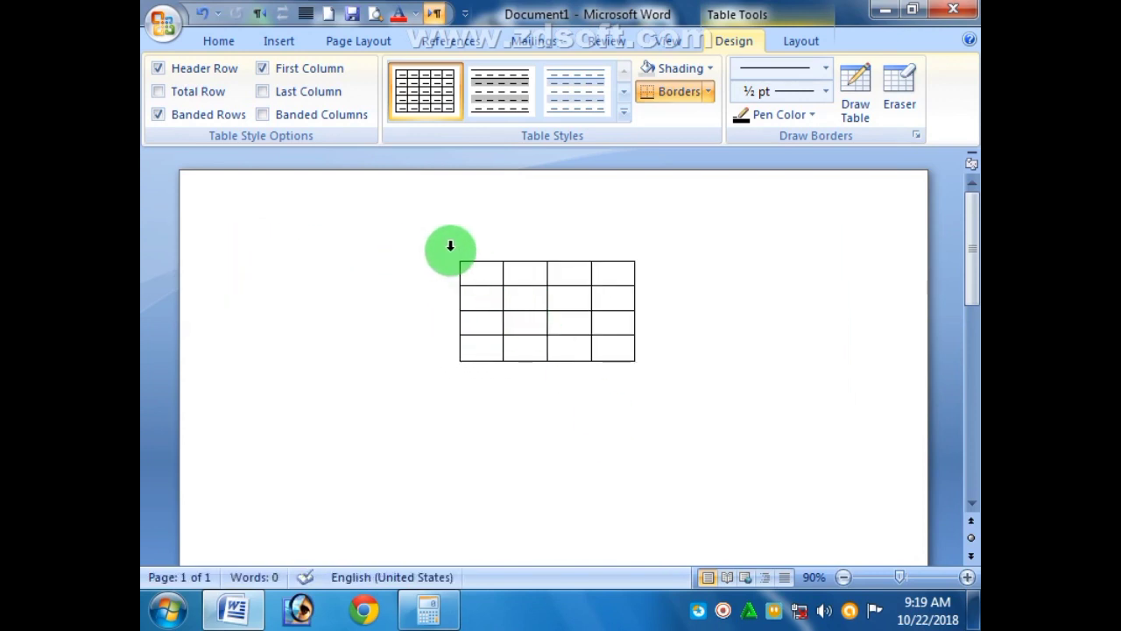
left_click_drag(454, 255, 252, 253)
left_click(334, 425)
Copy the whole 4x4 table and paste the duplicate a little below the original.
left_click(254, 253)
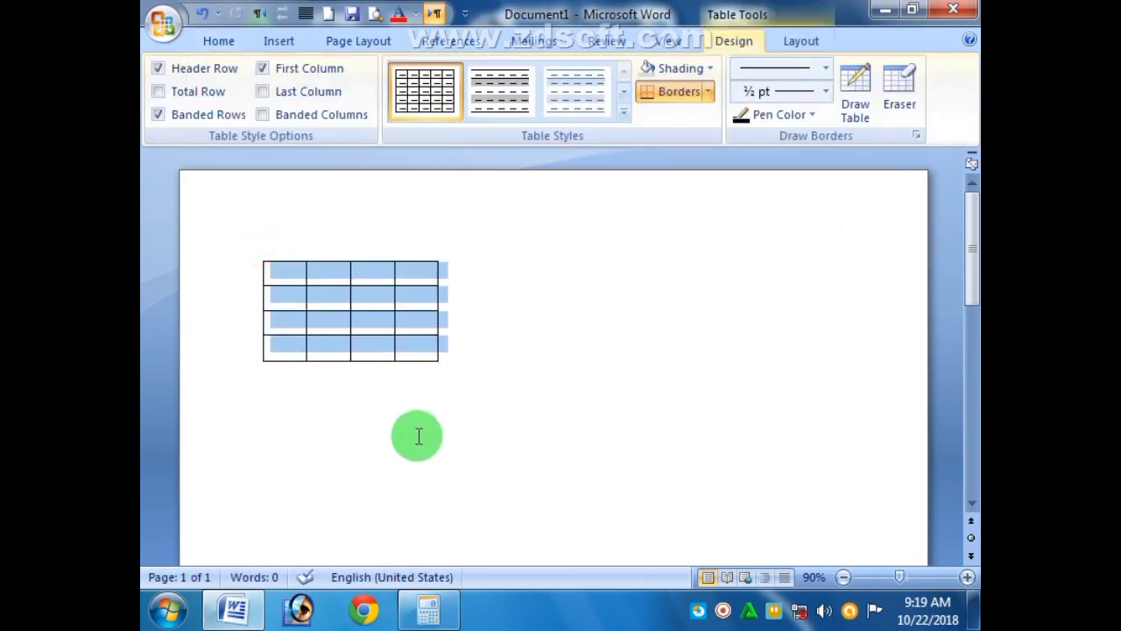
left_click(505, 526)
left_click(357, 423)
key("ctrl+v")
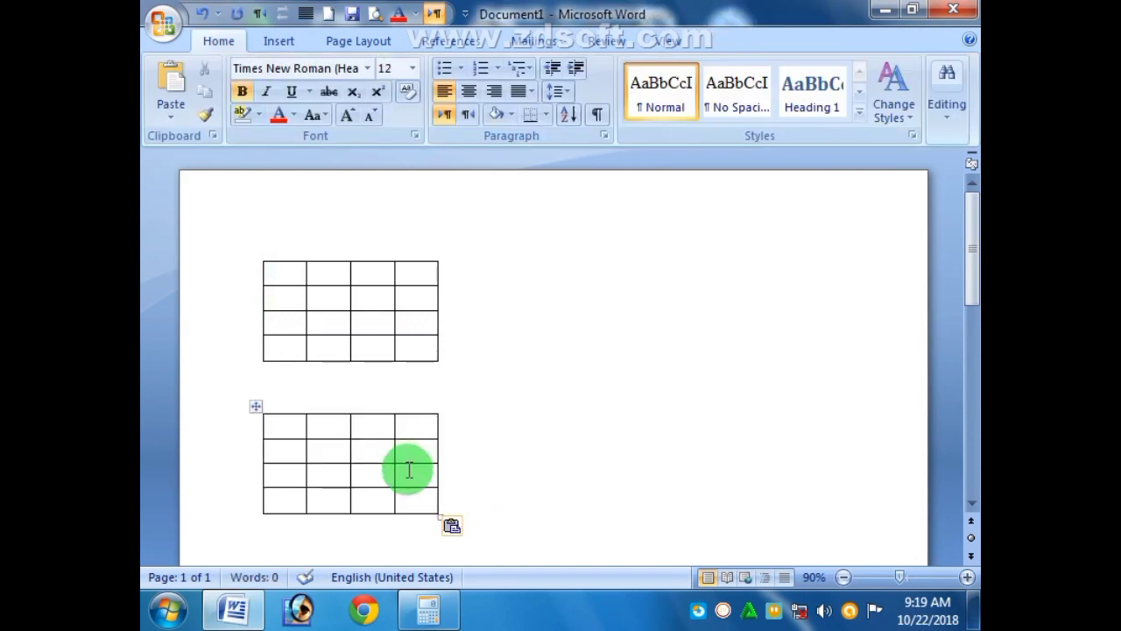
Move the duplicate table up beside the original, leaving a small gap between the two.
left_click_drag(254, 406, 445, 251)
left_click(605, 388)
left_click(671, 433)
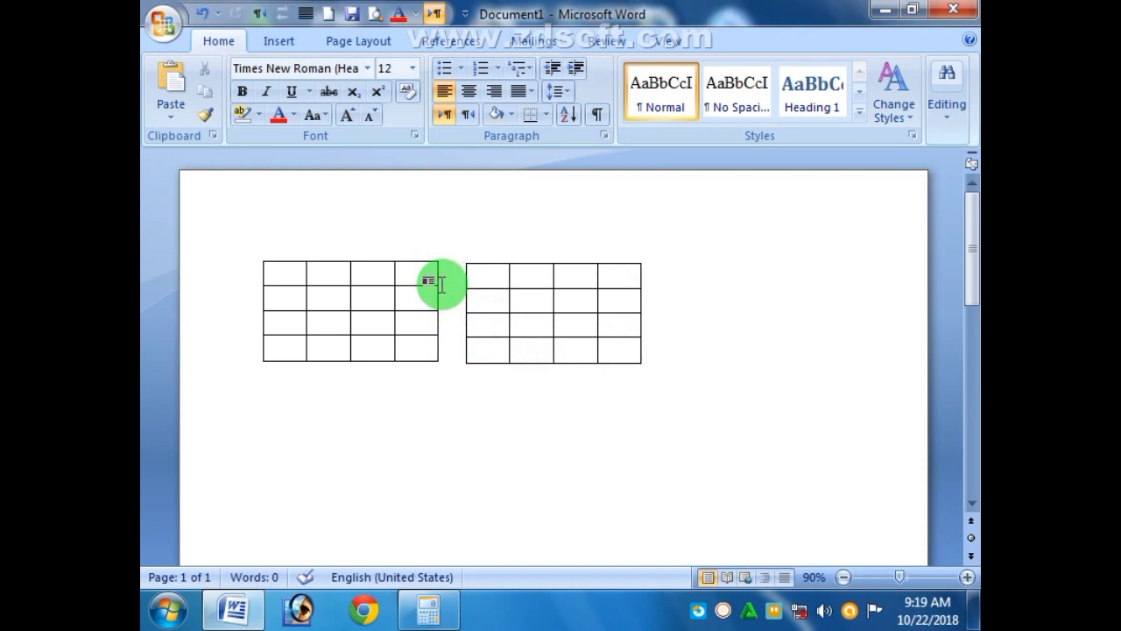
left_click(561, 411)
left_click(320, 302)
left_click(688, 306)
left_click(295, 276)
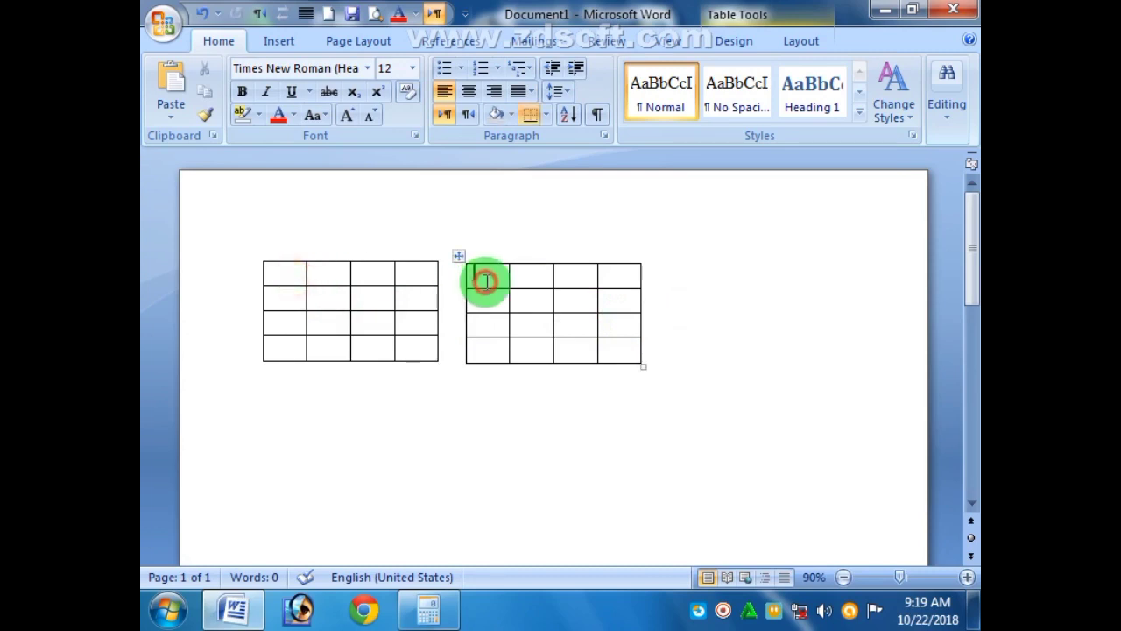
left_click(723, 283)
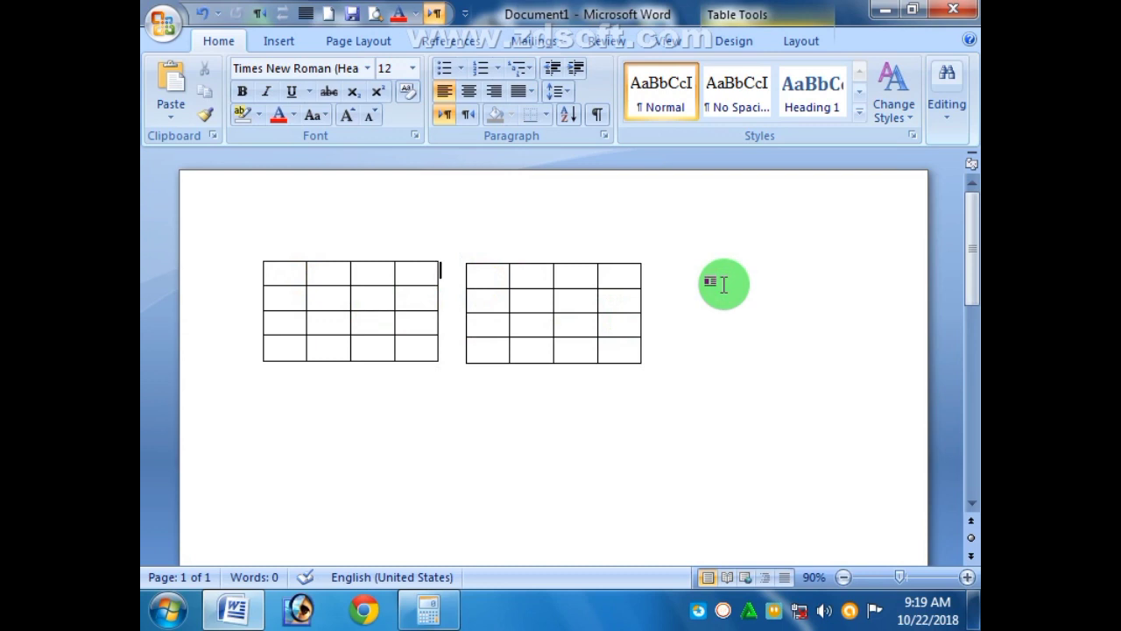
Delete both side-by-side 4x4 tables, leaving the page empty.
left_click(256, 256)
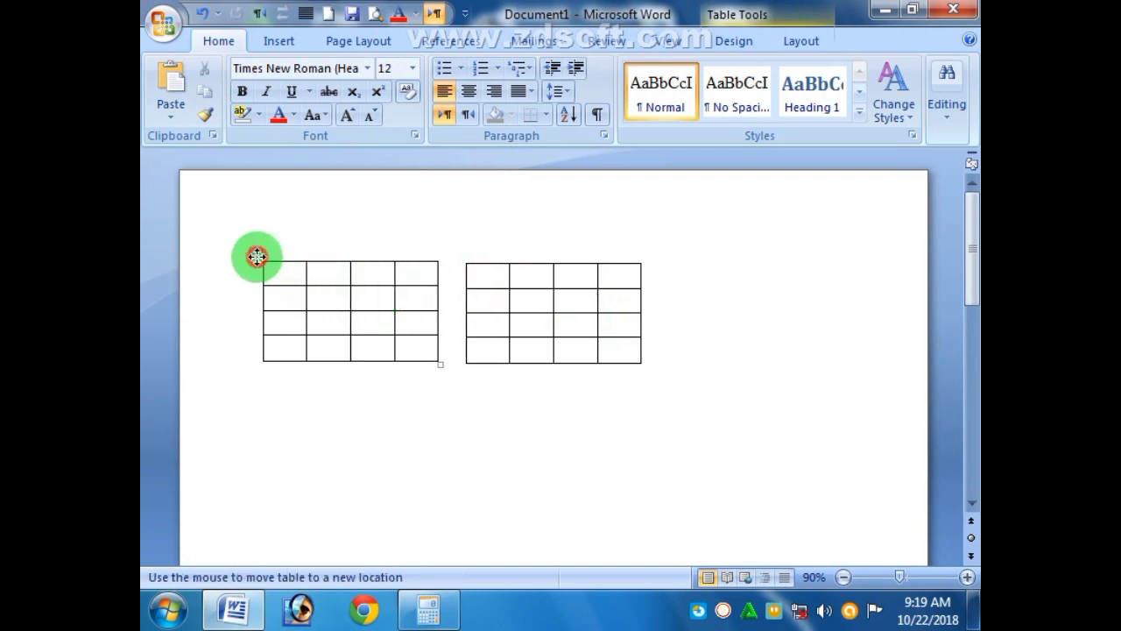
key("BackSpace")
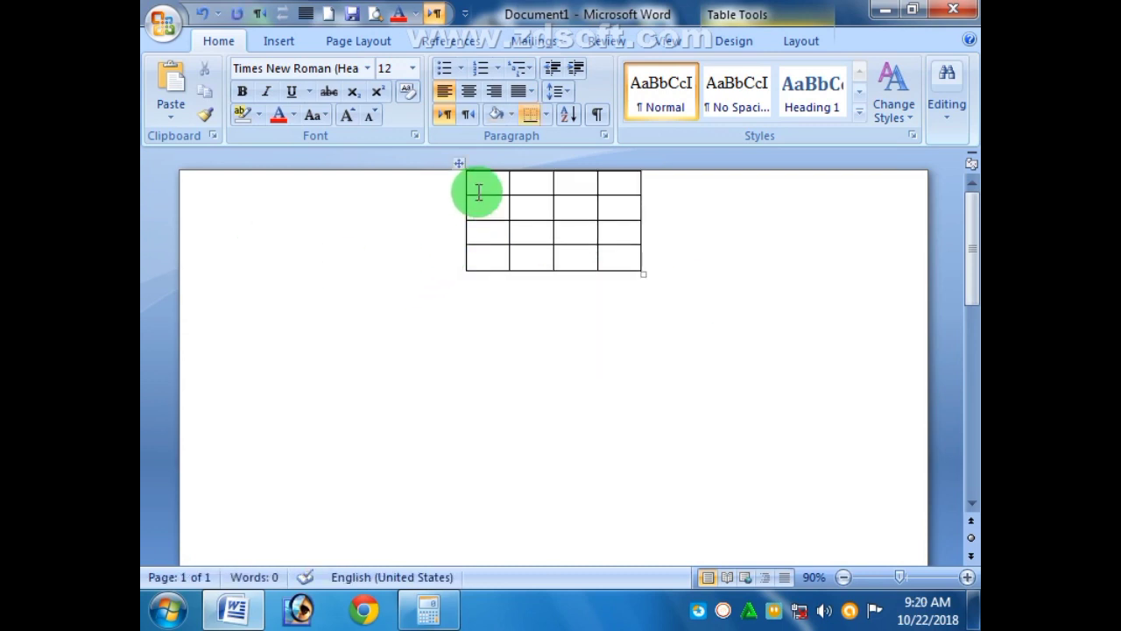
left_click(459, 164)
key("BackSpace")
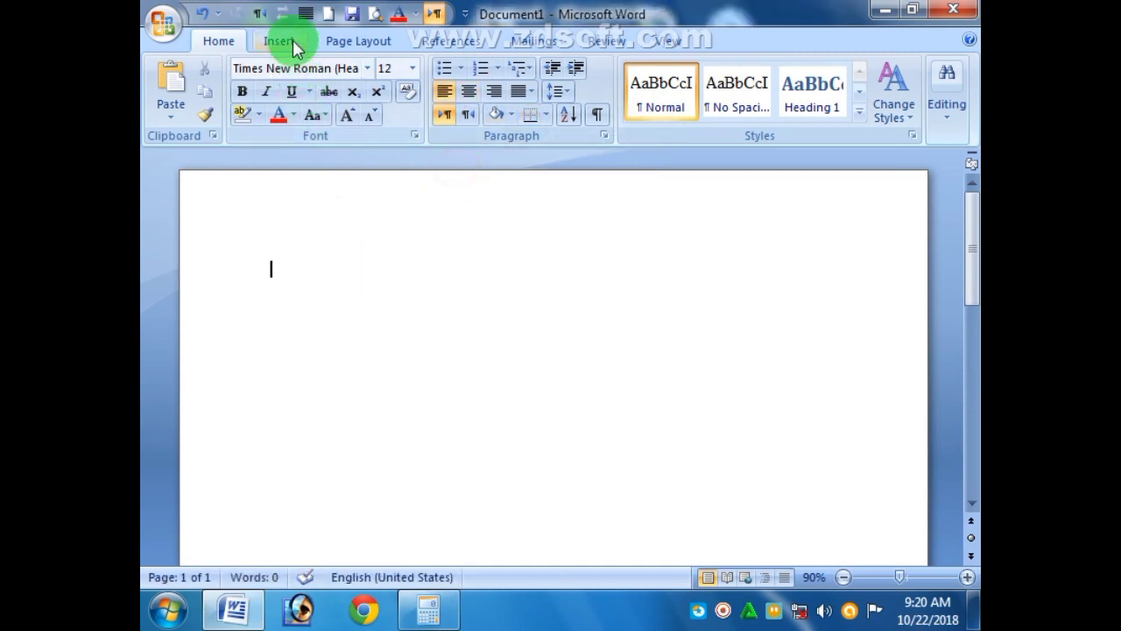
Insert a Simple Text Box and move it to the page's left margin, with its placeholder text selected.
left_click(293, 40)
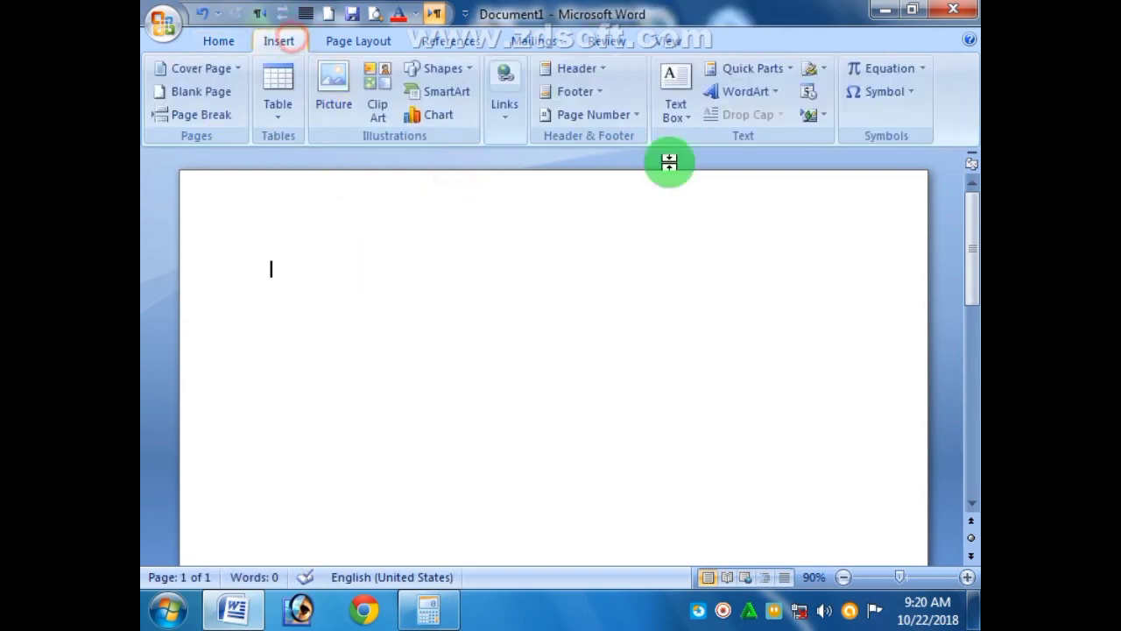
left_click(687, 117)
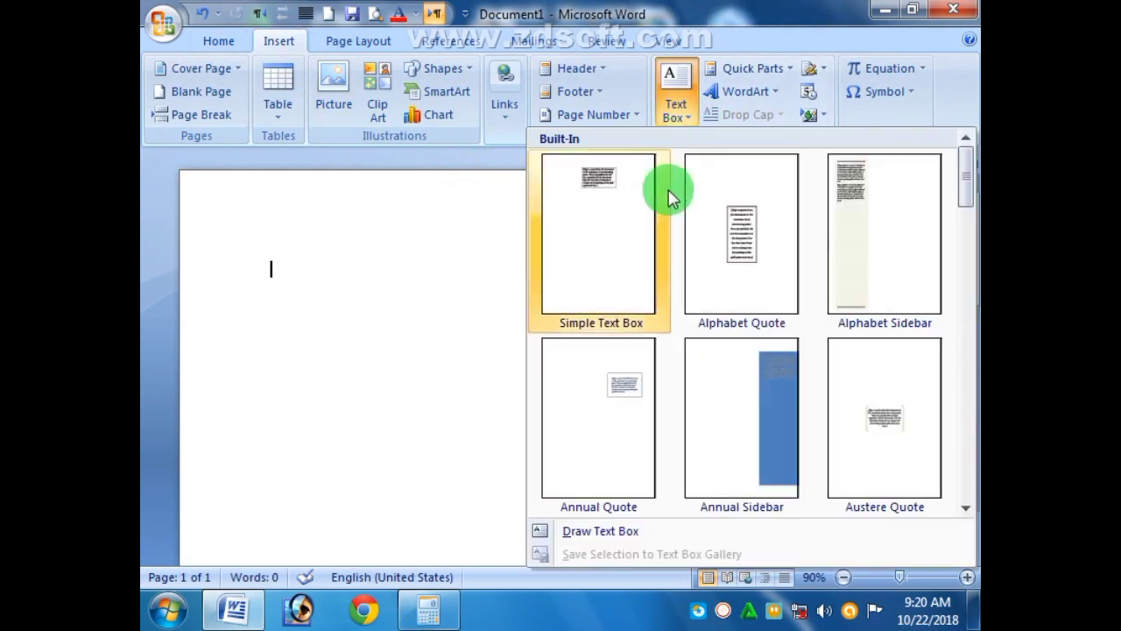
left_click(625, 218)
left_click_drag(610, 395, 419, 381)
left_click(368, 328)
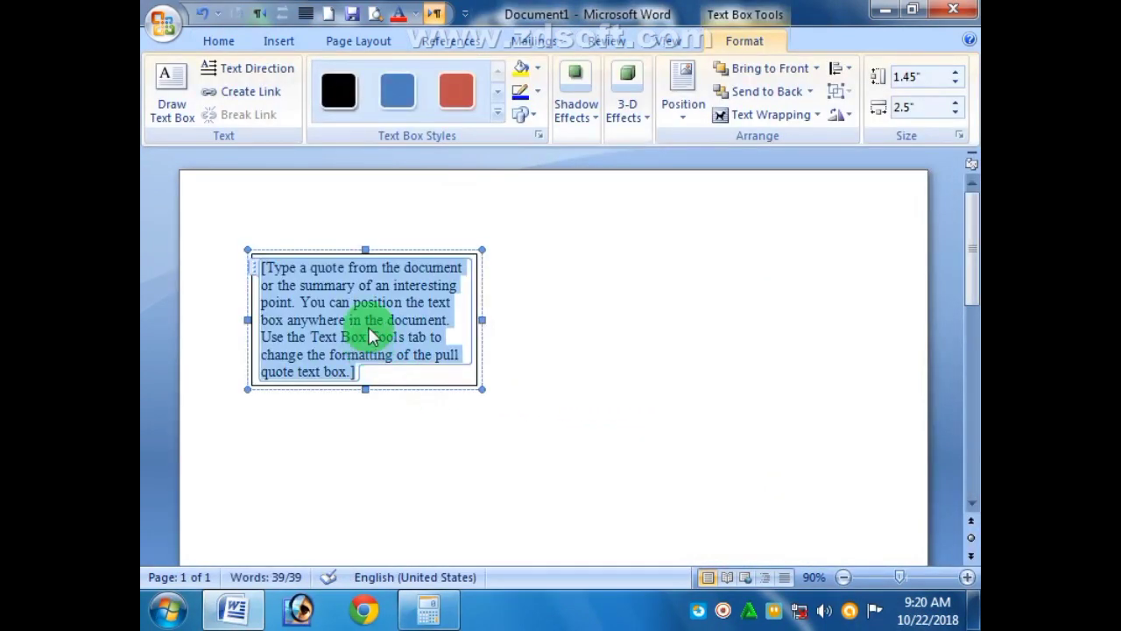
Insert a 4x4 table inside the text box in place of the placeholder text.
left_click(264, 45)
left_click(277, 103)
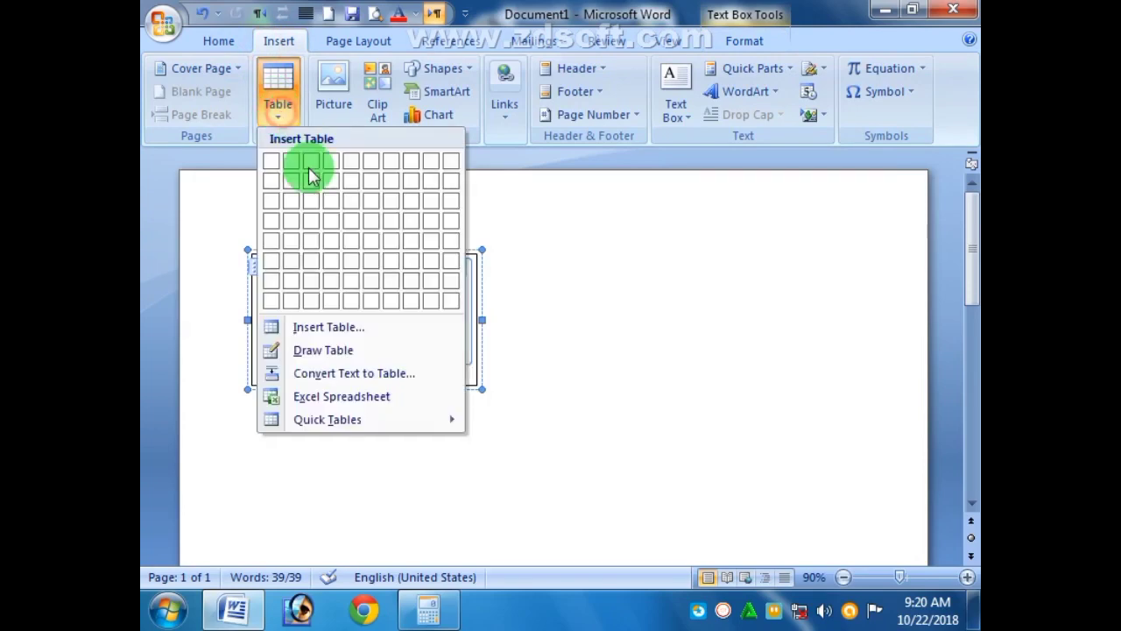
left_click(329, 225)
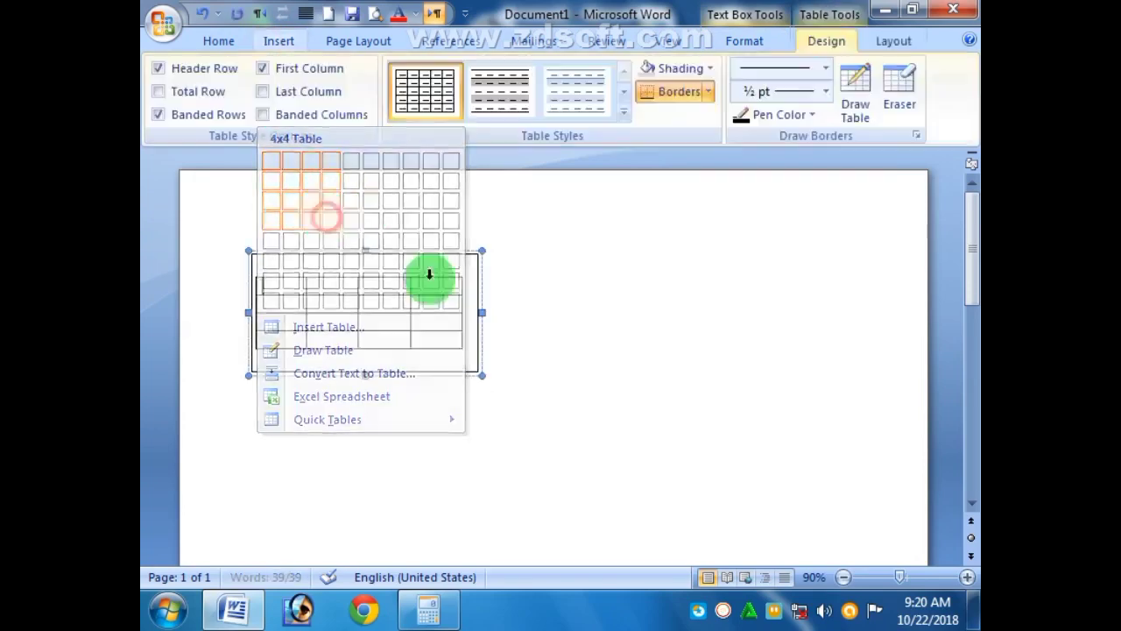
left_click(653, 373)
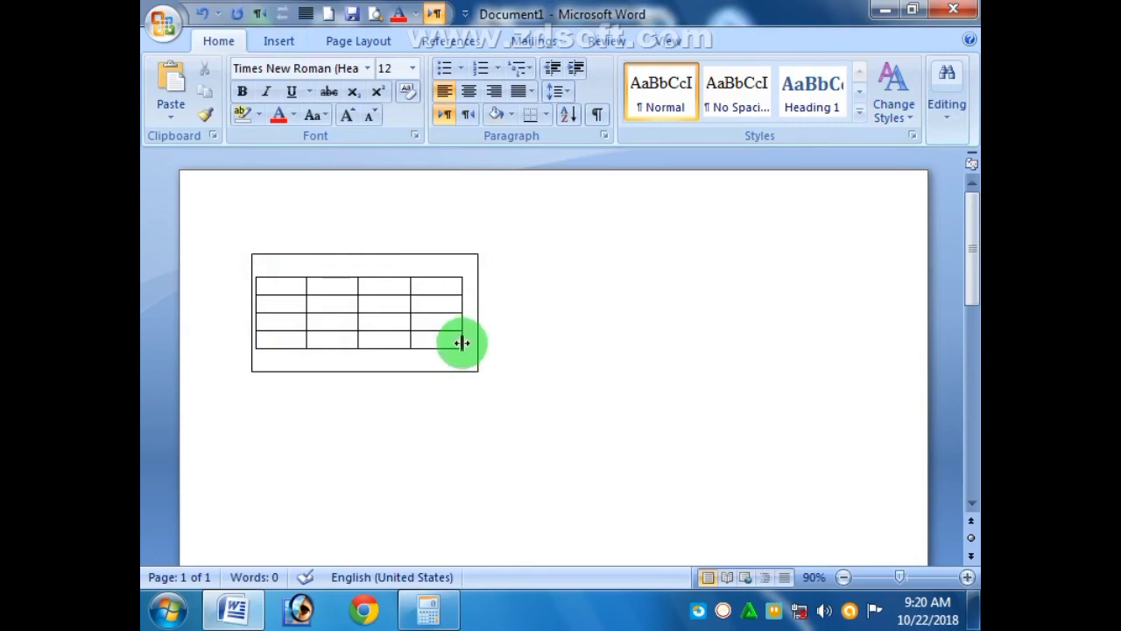
Narrow the 4x4 table inside the text box and shrink the box to fit closely around it.
left_click(407, 340)
left_click_drag(462, 351, 391, 351)
left_click_drag(480, 377, 396, 359)
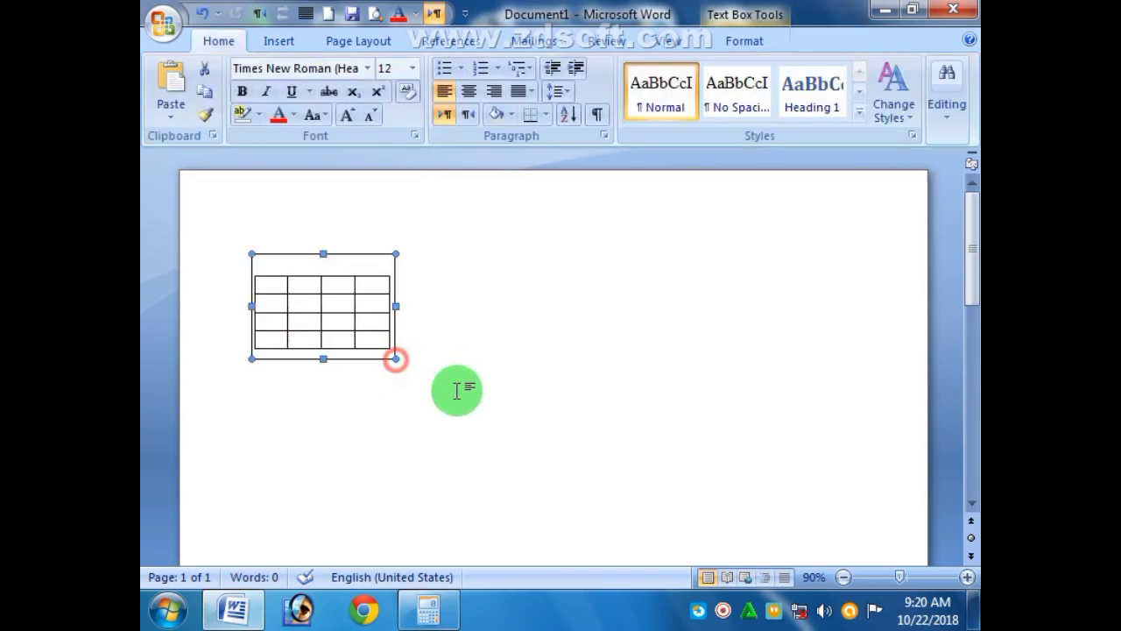
left_click(470, 394)
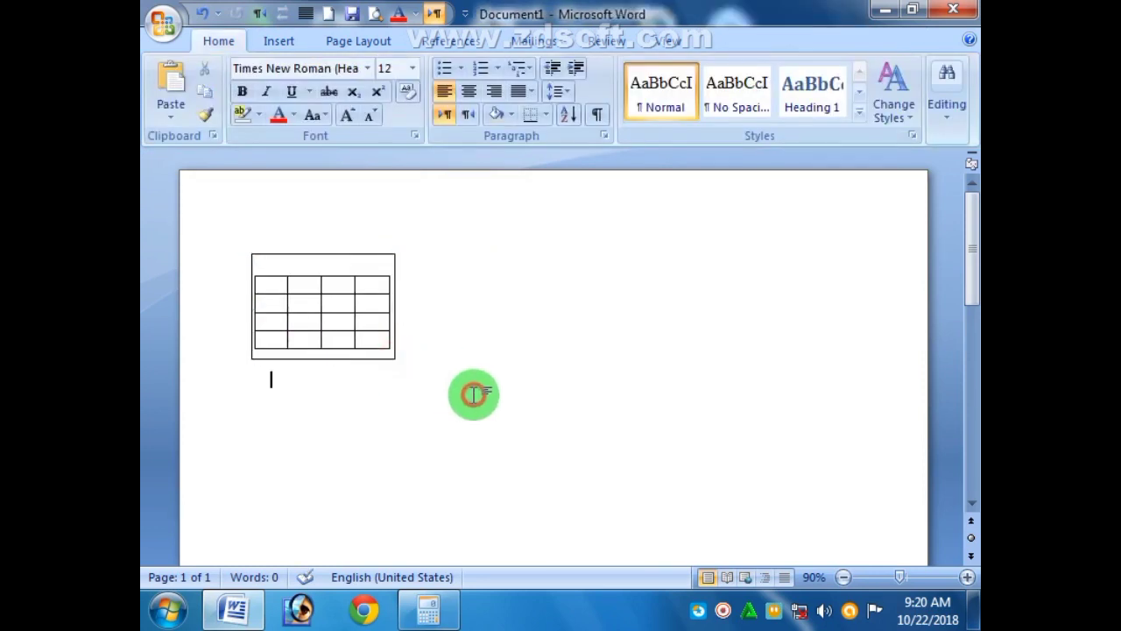
Lower the text box's upper edge slightly and extend its lower edge, making the box about 1.4" high.
left_click(331, 254)
left_click_drag(321, 256, 323, 263)
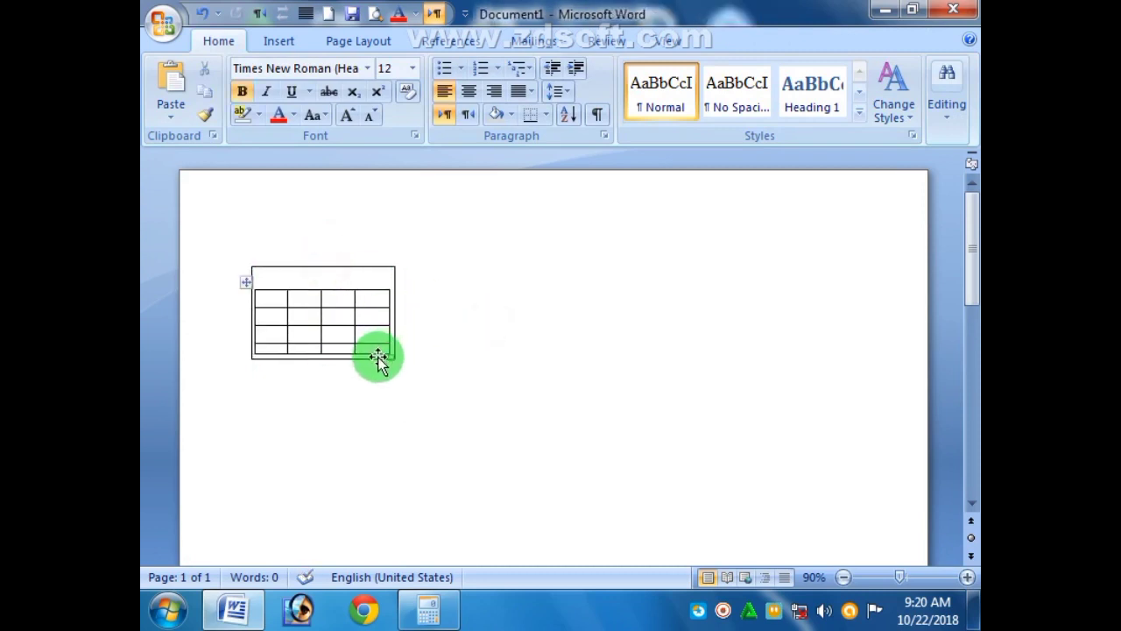
left_click_drag(324, 359, 327, 390)
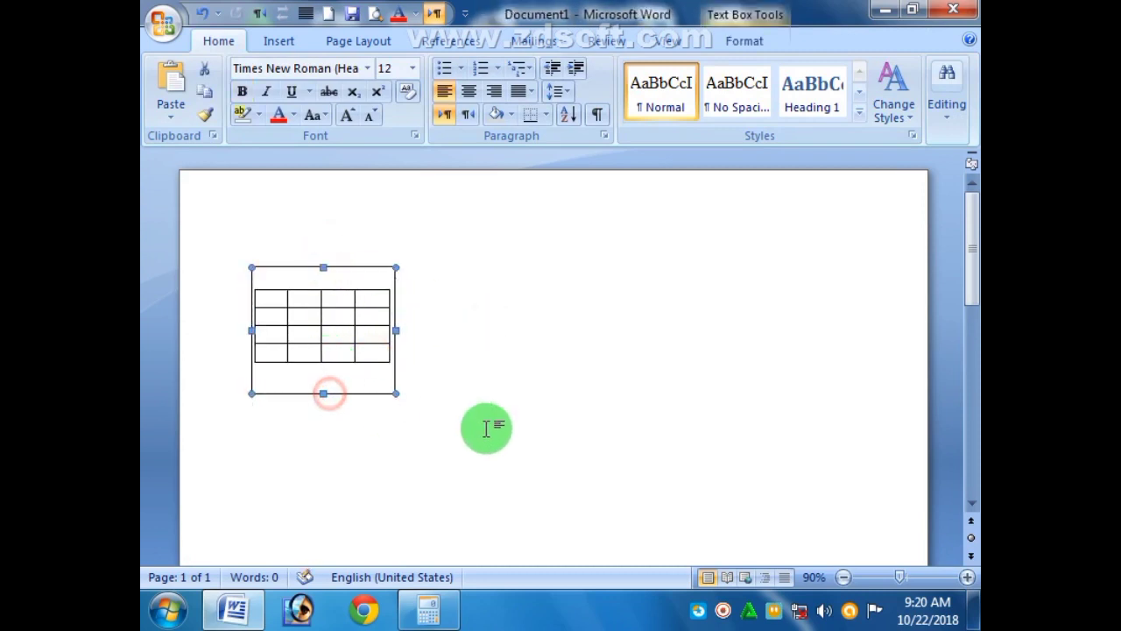
left_click(486, 427)
Remove the outline of the text box that holds the table by setting No Outline.
left_click(357, 390)
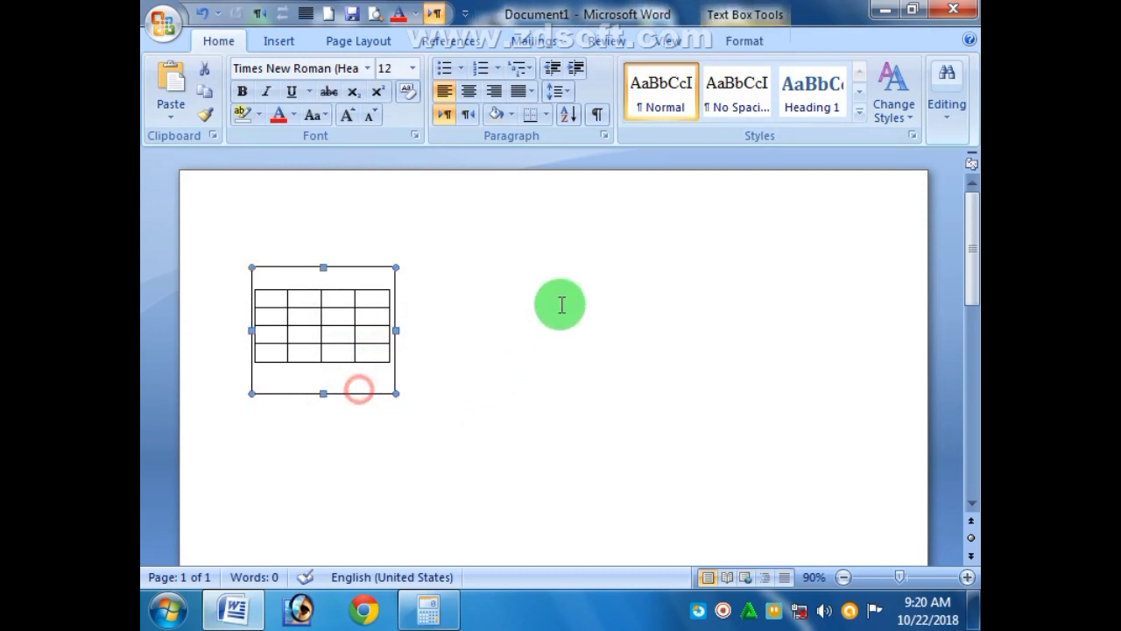
left_click(750, 44)
left_click(537, 91)
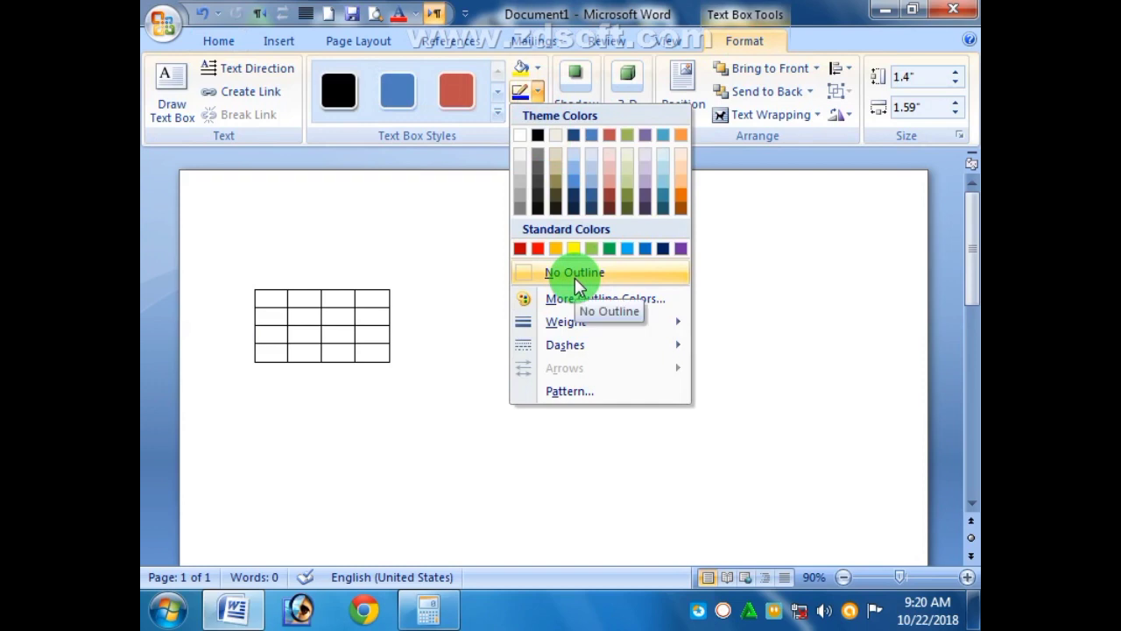
left_click(576, 275)
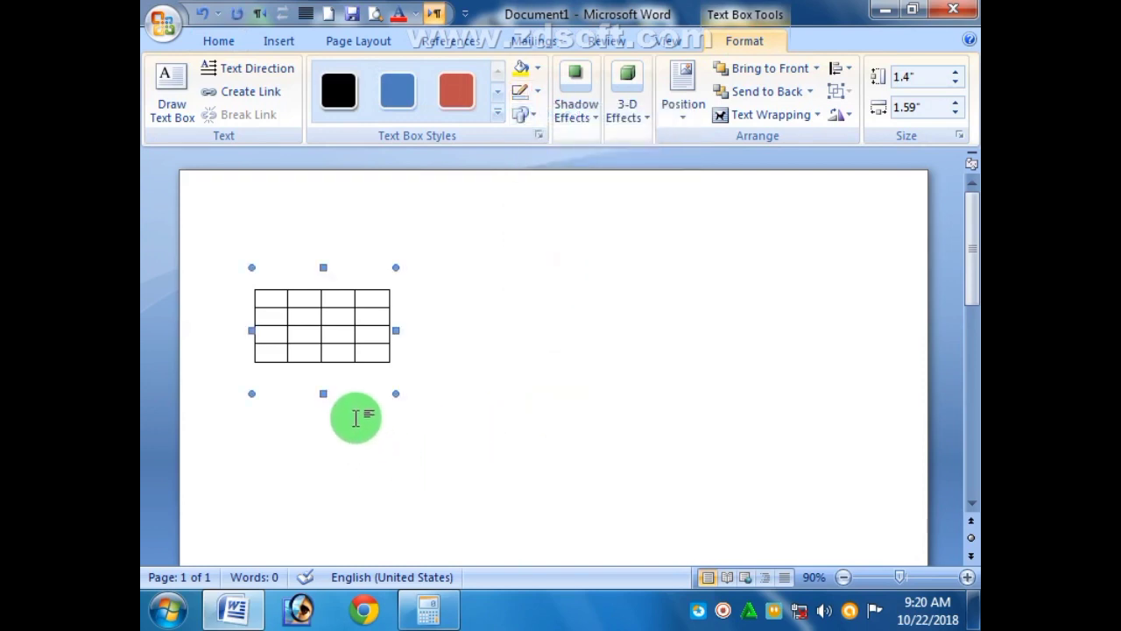
Duplicate the text box with its table twice across the page, forming a row of three evenly spaced tables.
left_click(354, 394)
left_click(368, 335)
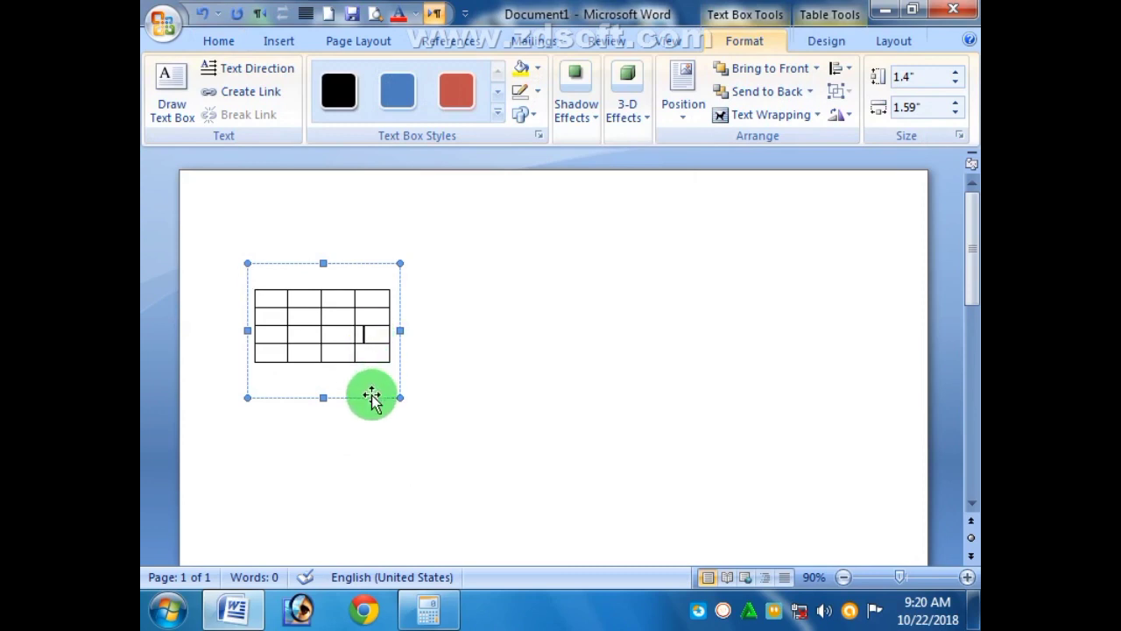
left_click_drag(371, 396, 740, 394)
left_click(784, 433)
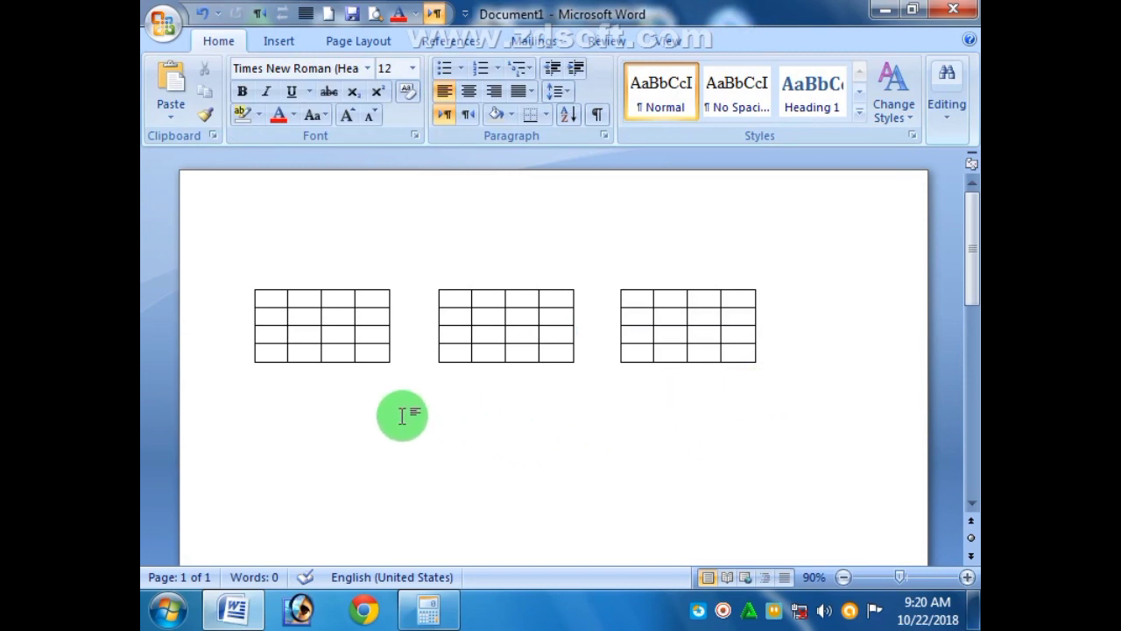
Open Microsoft Office Excel 2007 with a blank workbook.
left_click(173, 611)
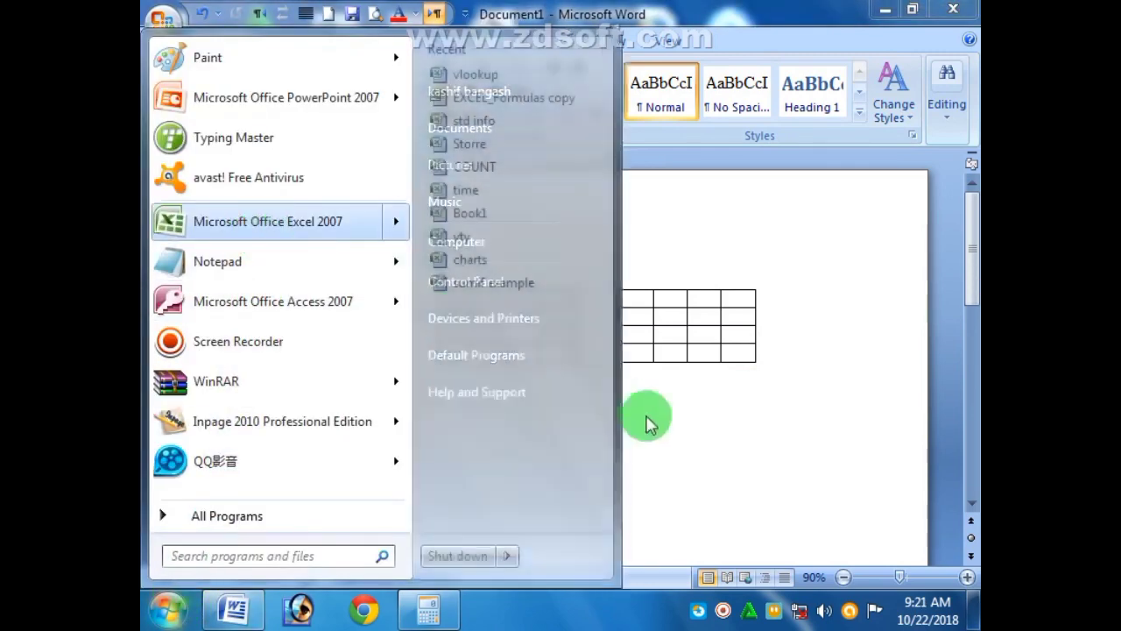
left_click(730, 450)
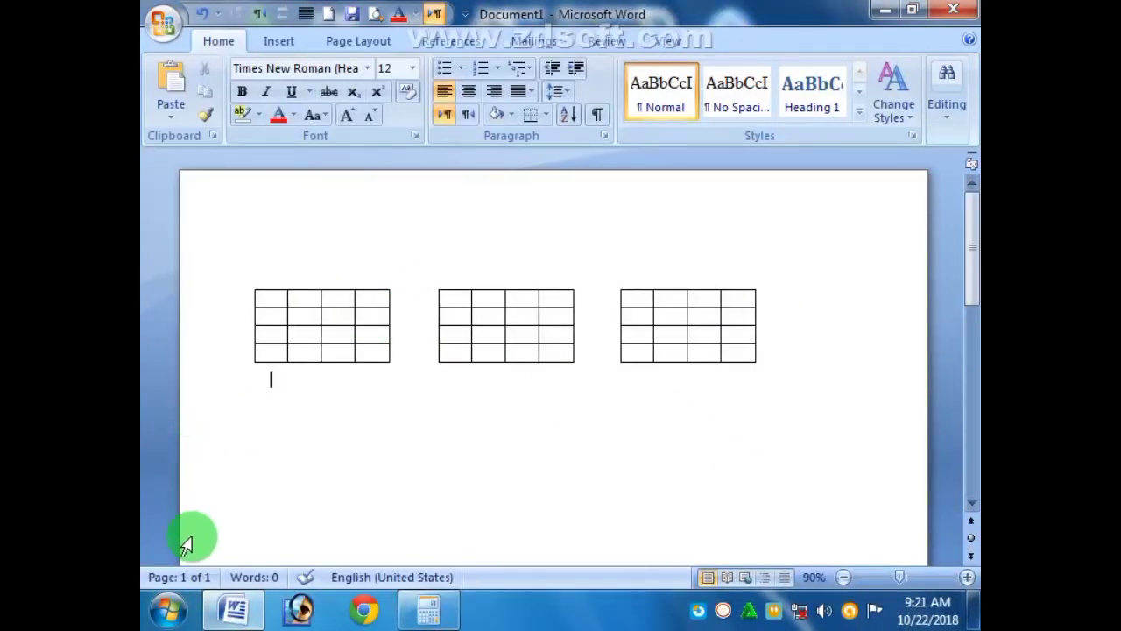
left_click(170, 611)
left_click(223, 226)
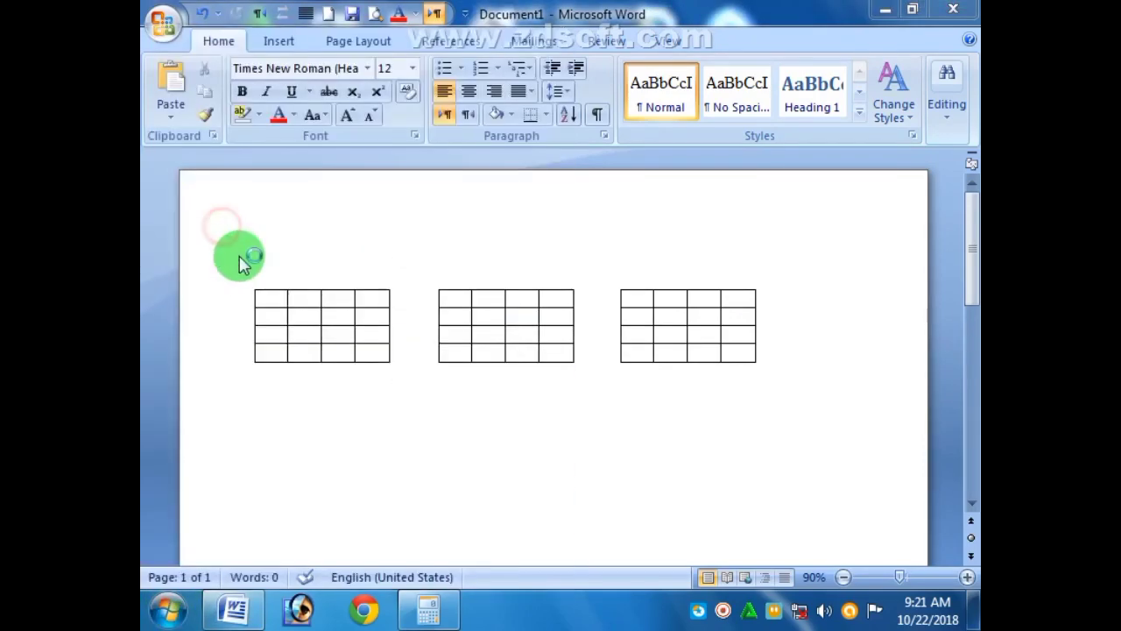
left_click(267, 252)
Apply All Borders to cells A1:D4 on Sheet1.
left_click_drag(215, 218, 377, 266)
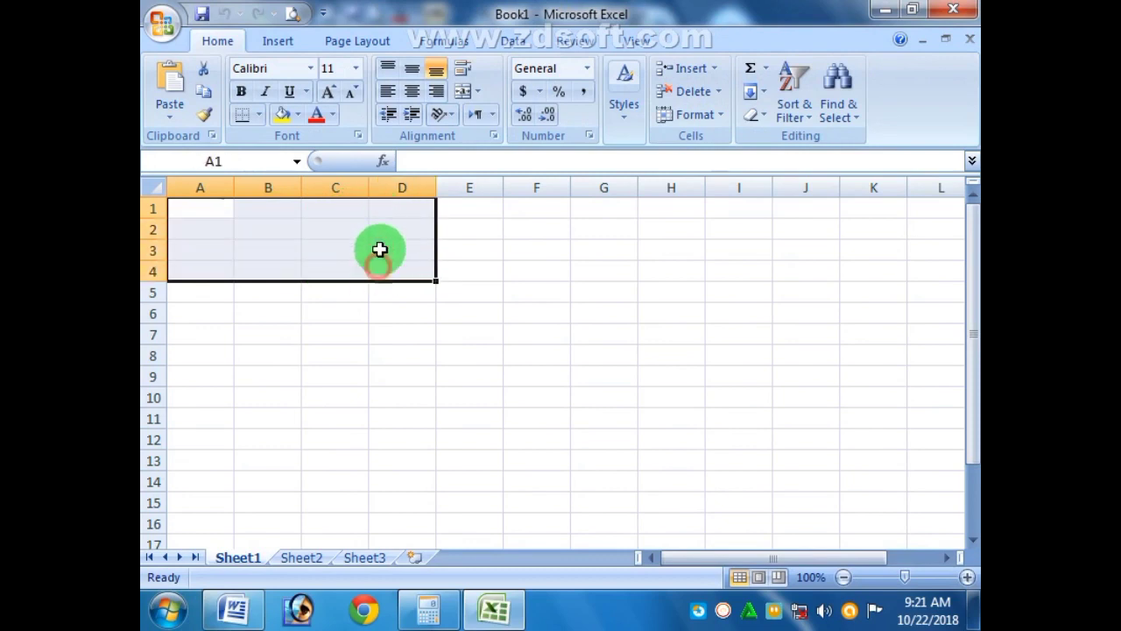
left_click(258, 115)
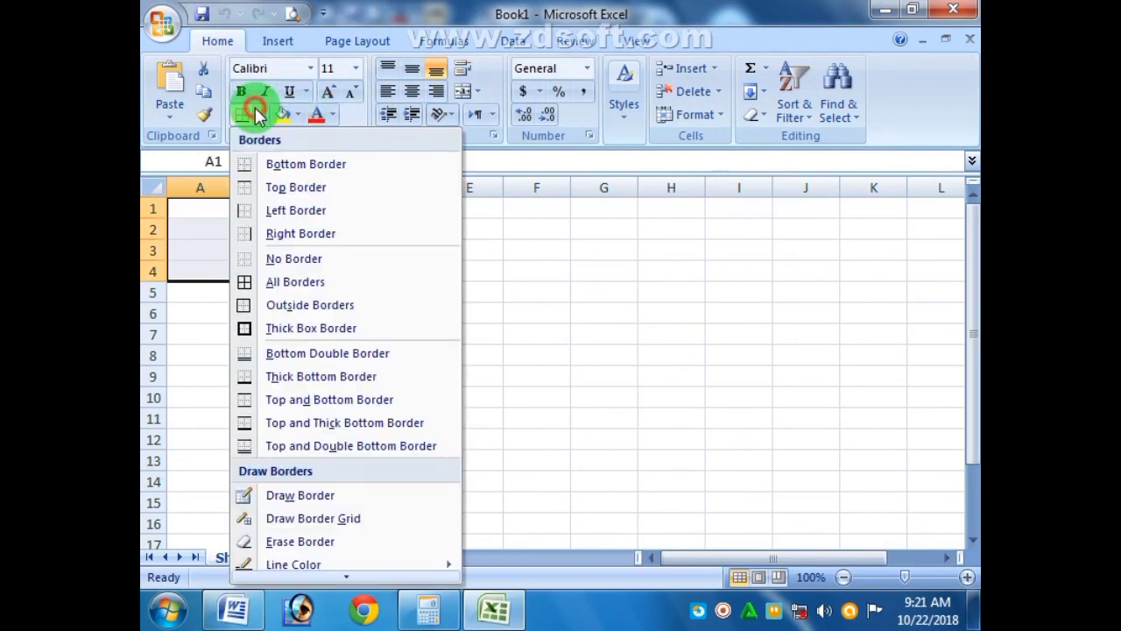
left_click(283, 281)
left_click(574, 372)
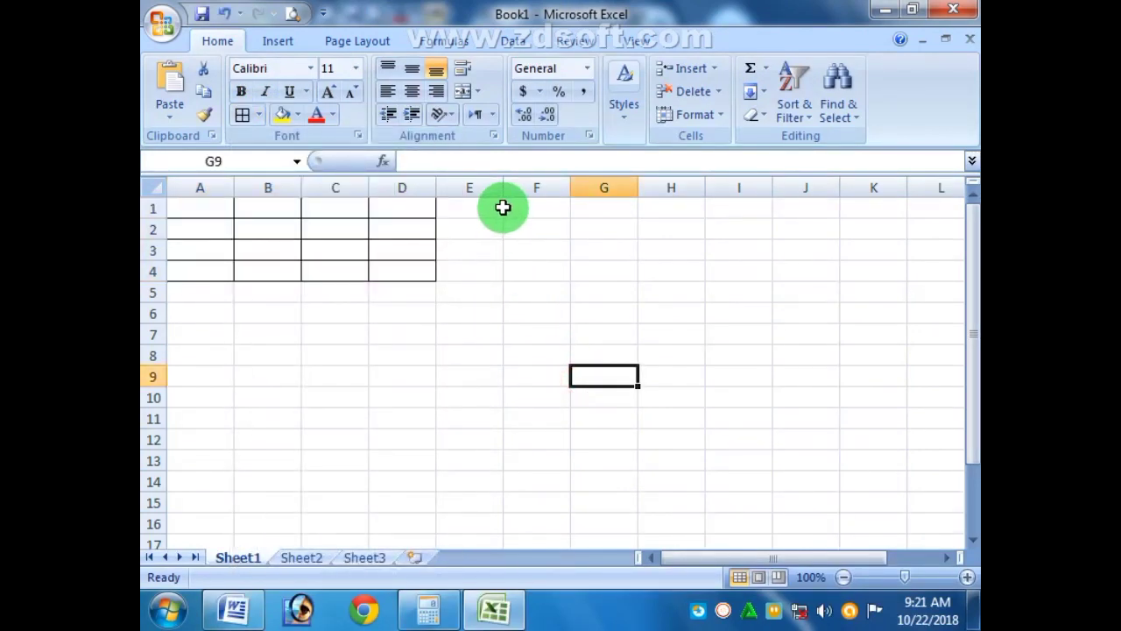
Narrow column E as a gap and apply All Borders to cells F1:I4.
left_click_drag(505, 185, 465, 183)
left_click_drag(513, 210, 698, 268)
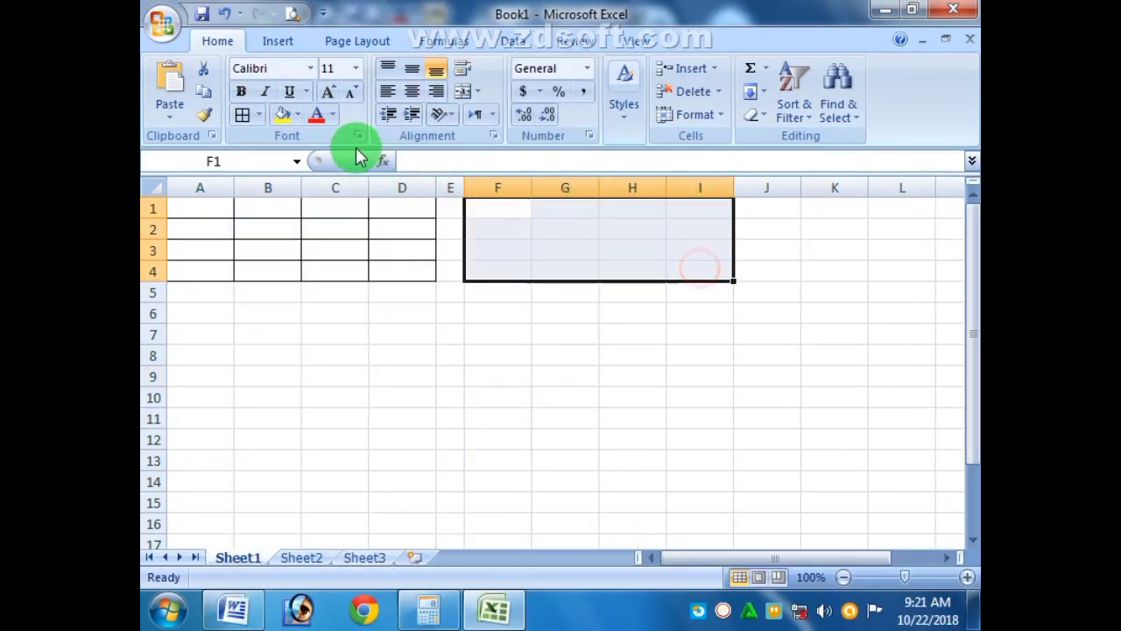
left_click(242, 117)
left_click(559, 339)
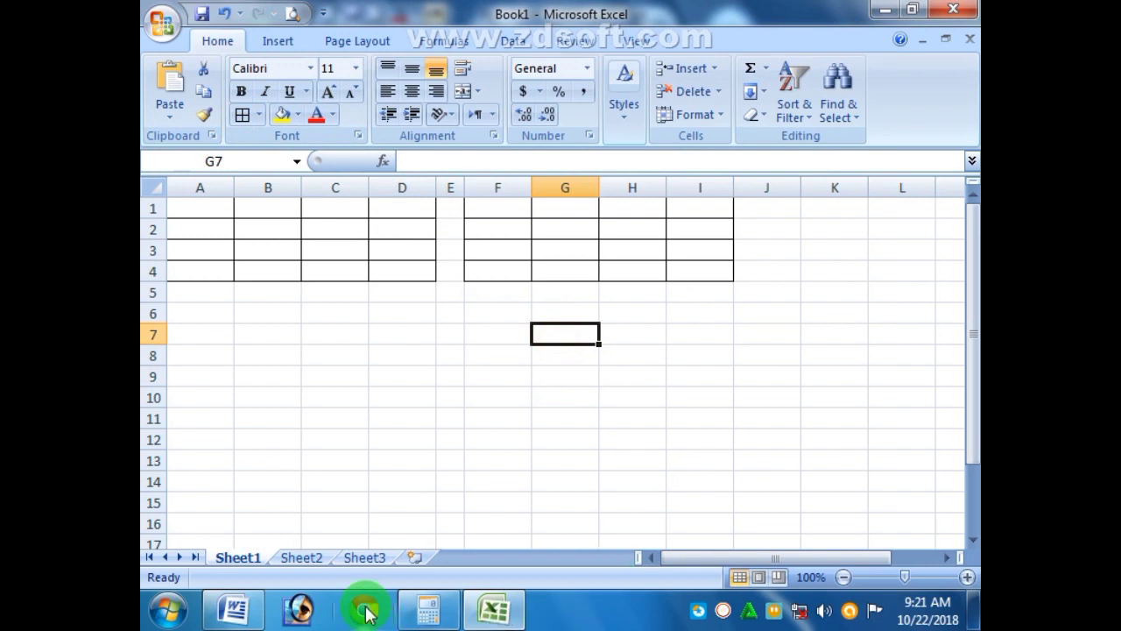
Switch back to the Word document with the three tables.
left_click(248, 611)
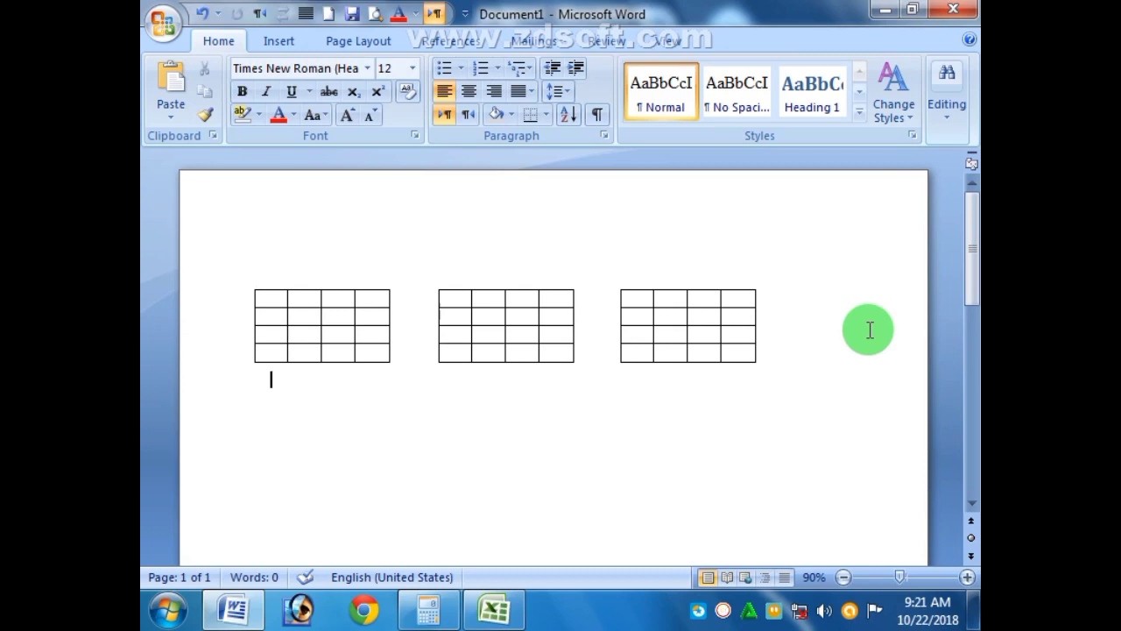
left_click_drag(271, 306, 366, 303)
left_click(614, 459)
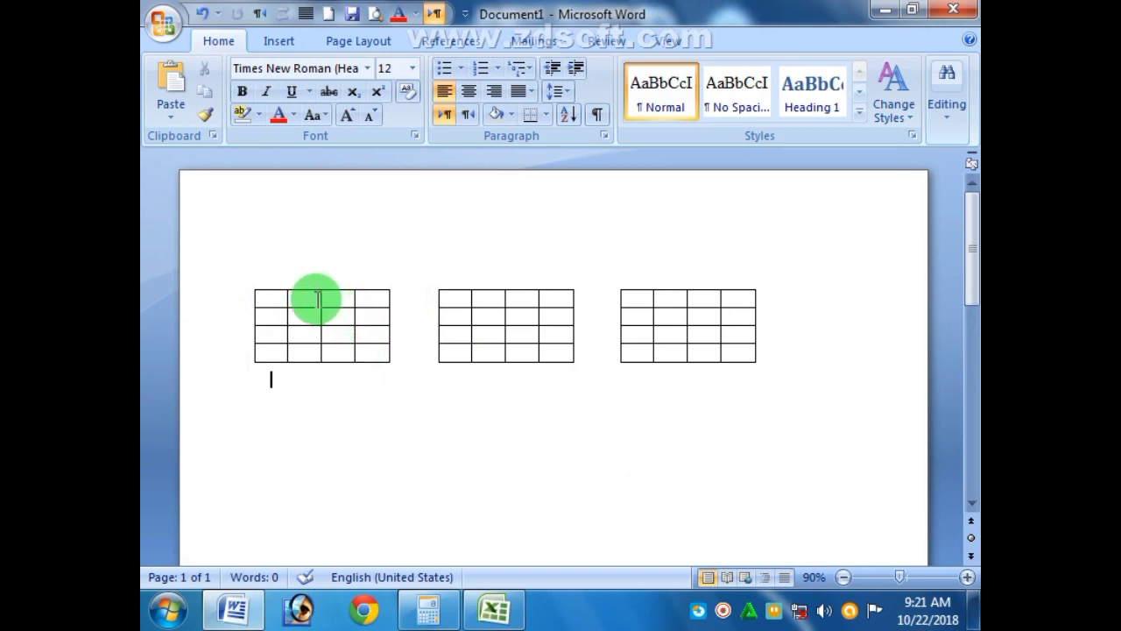
left_click(318, 388)
Apply the built-in black grid table style with grey banded rows to the first table.
left_click(263, 307)
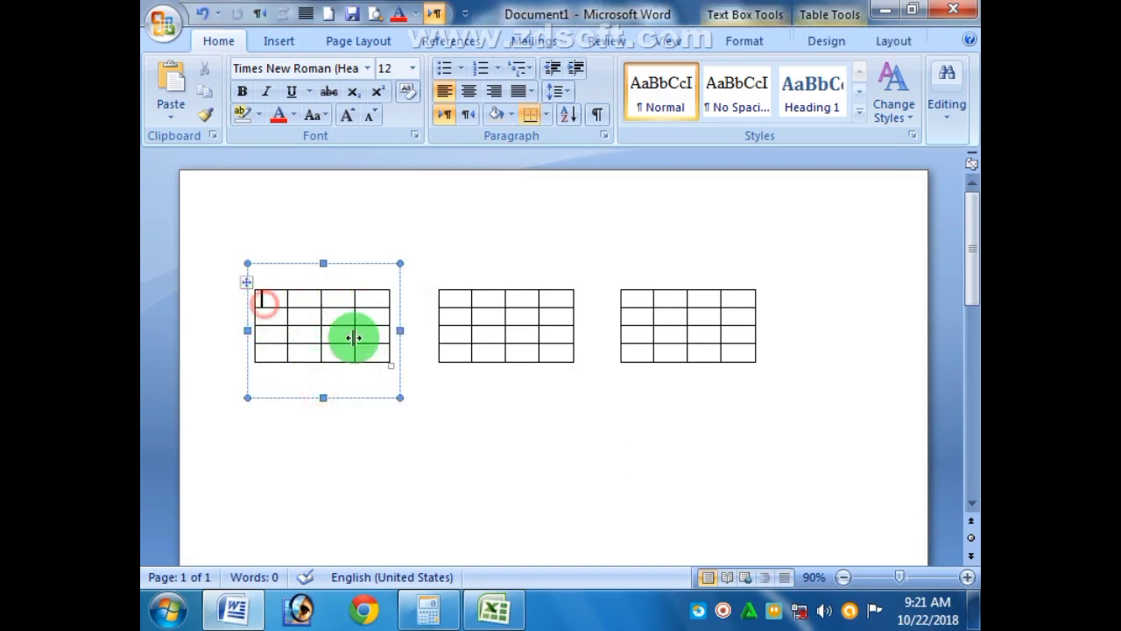
left_click(825, 41)
left_click(623, 116)
left_click_drag(928, 148, 918, 183)
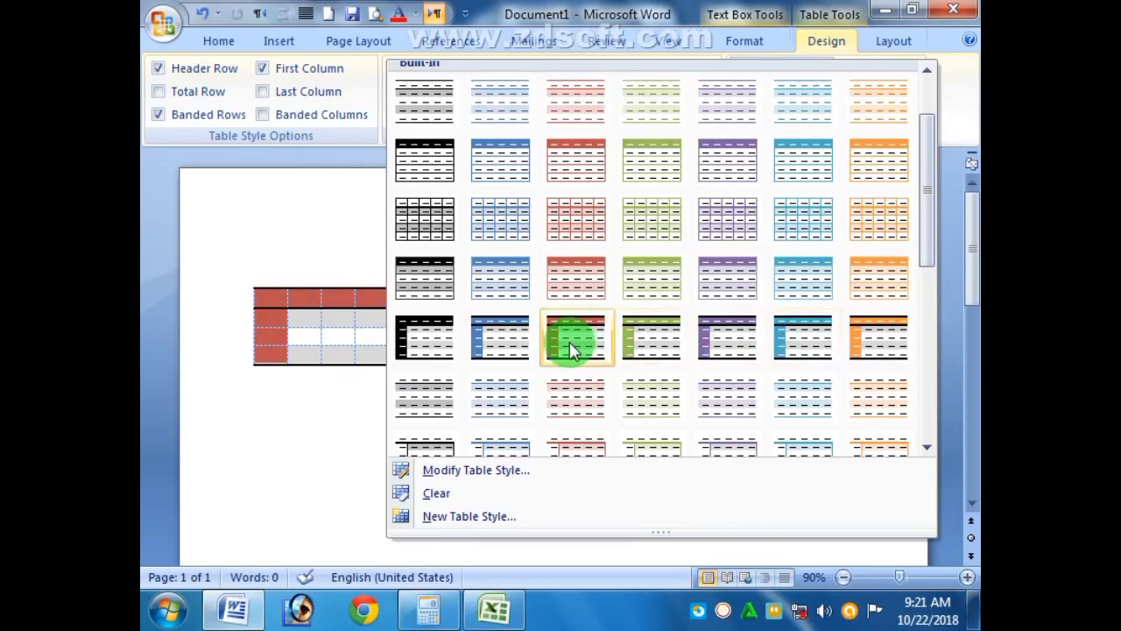
left_click(424, 226)
Apply the built-in red grid table style with banded rows to the middle table.
left_click(462, 298)
left_click(623, 111)
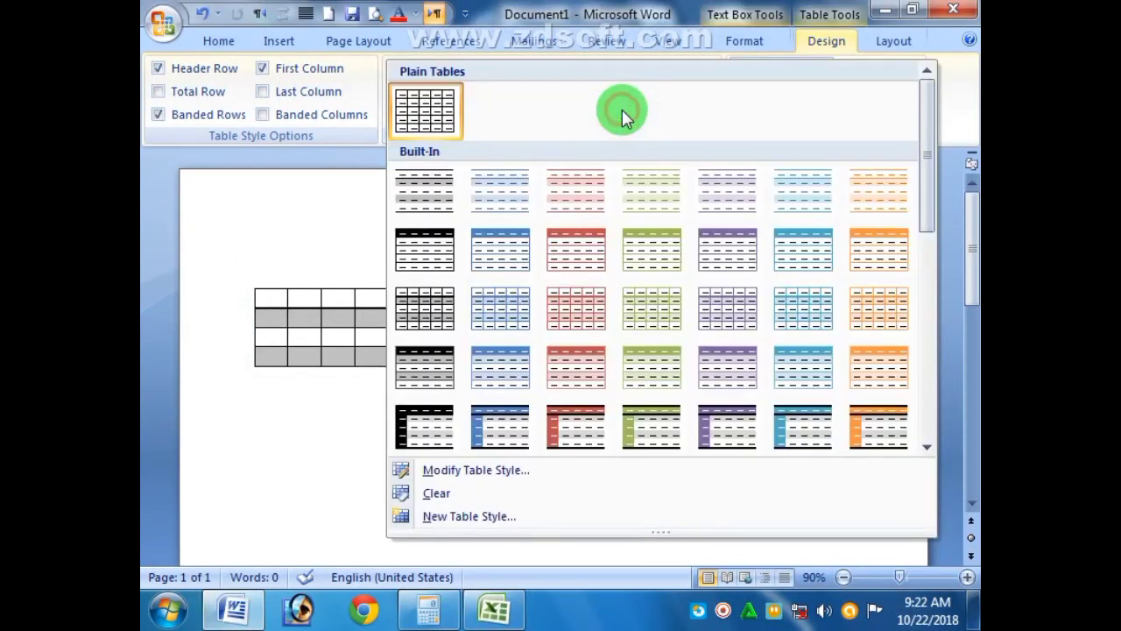
left_click(576, 308)
Apply the built-in green table style with a shaded header row and first column to the third table.
left_click(633, 296)
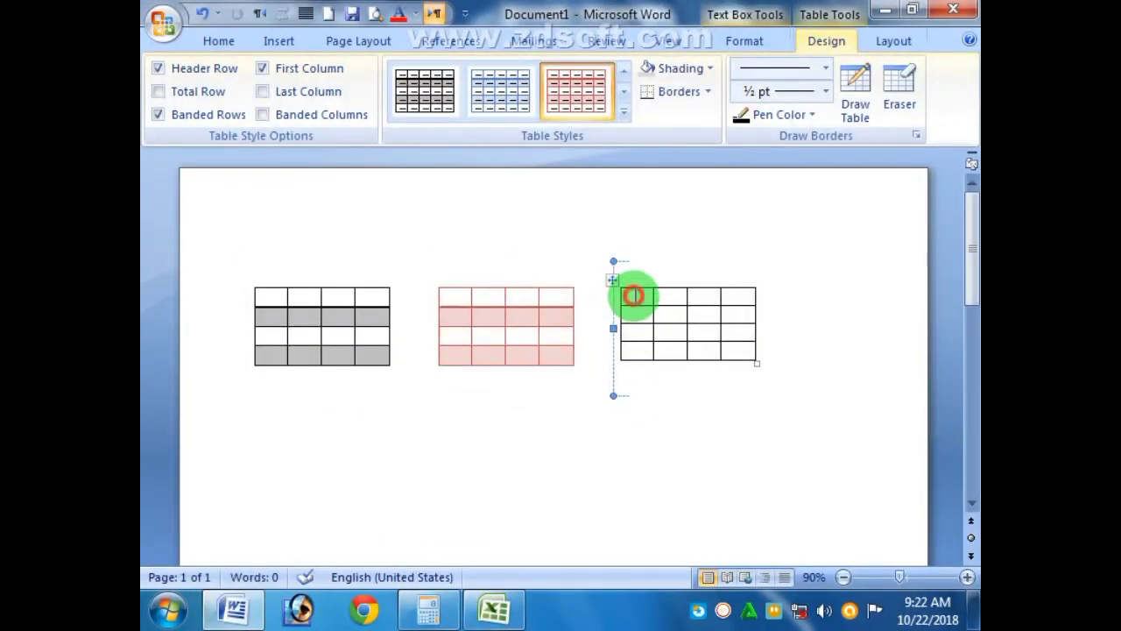
left_click(623, 111)
left_click(661, 419)
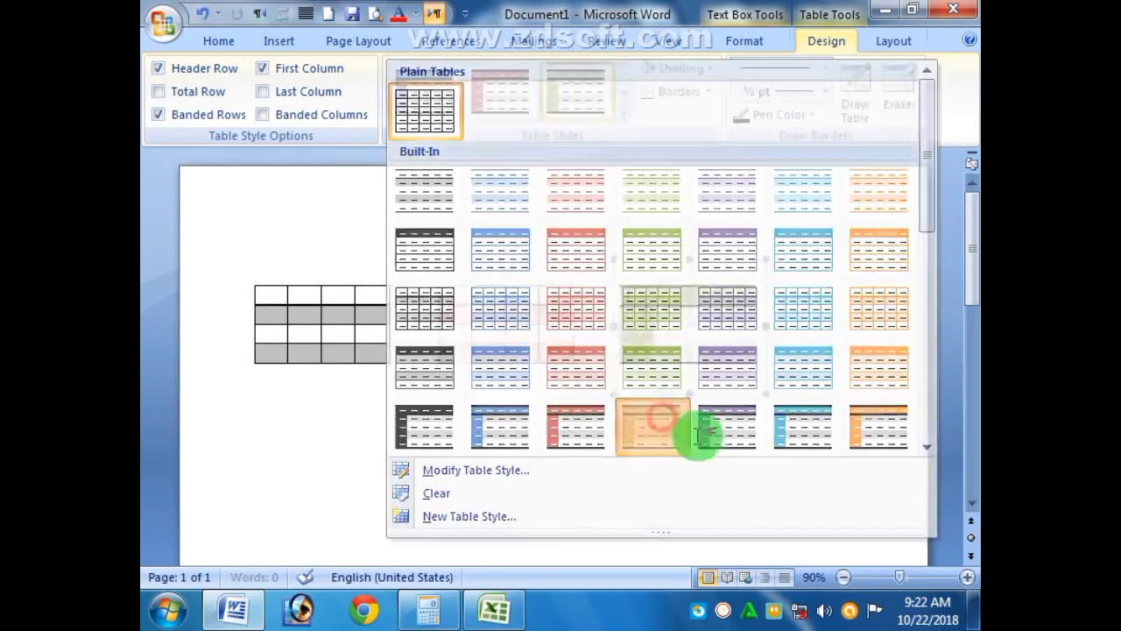
Insert a 3x3 table below the three styled tables and enlarge it to about three-quarters of the page width with taller rows.
left_click(763, 476)
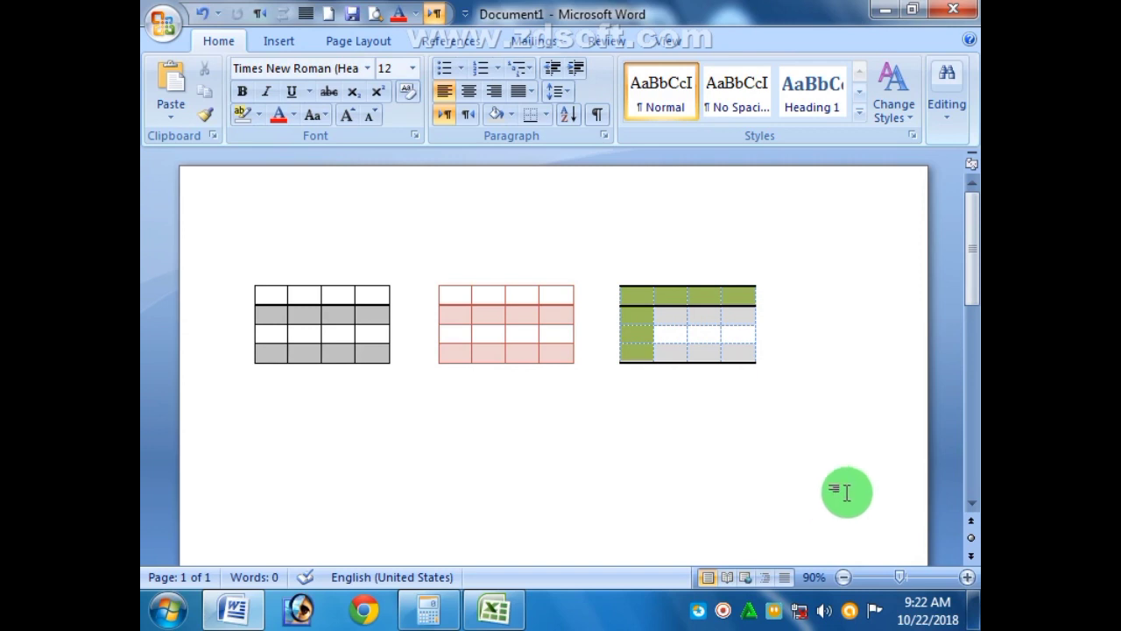
left_click(308, 394)
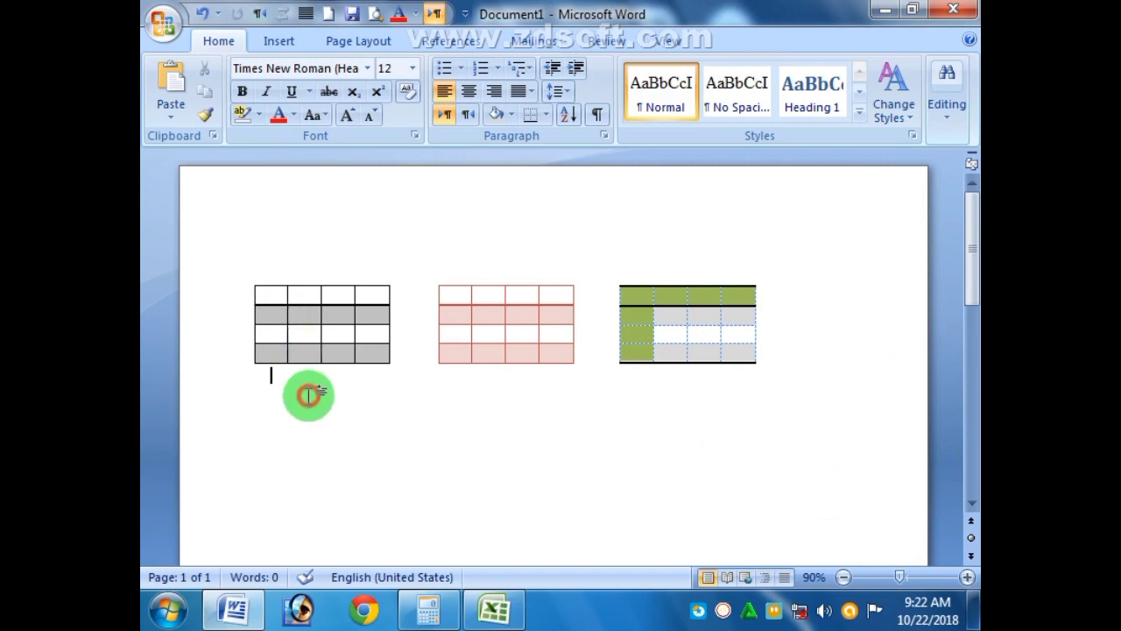
left_click(279, 42)
left_click(280, 101)
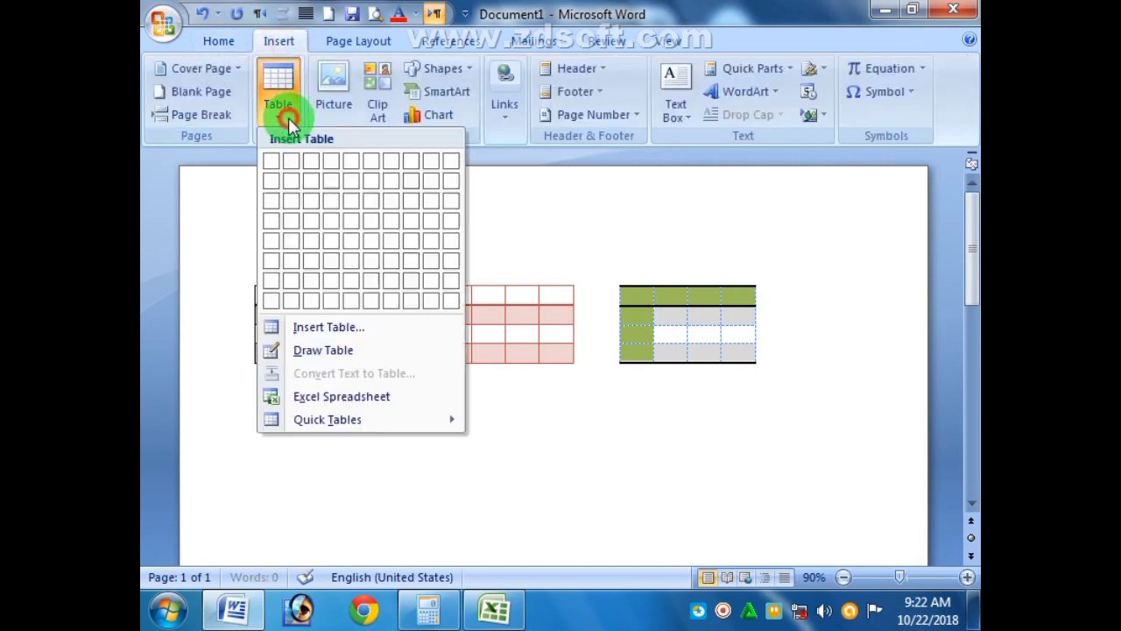
left_click(305, 201)
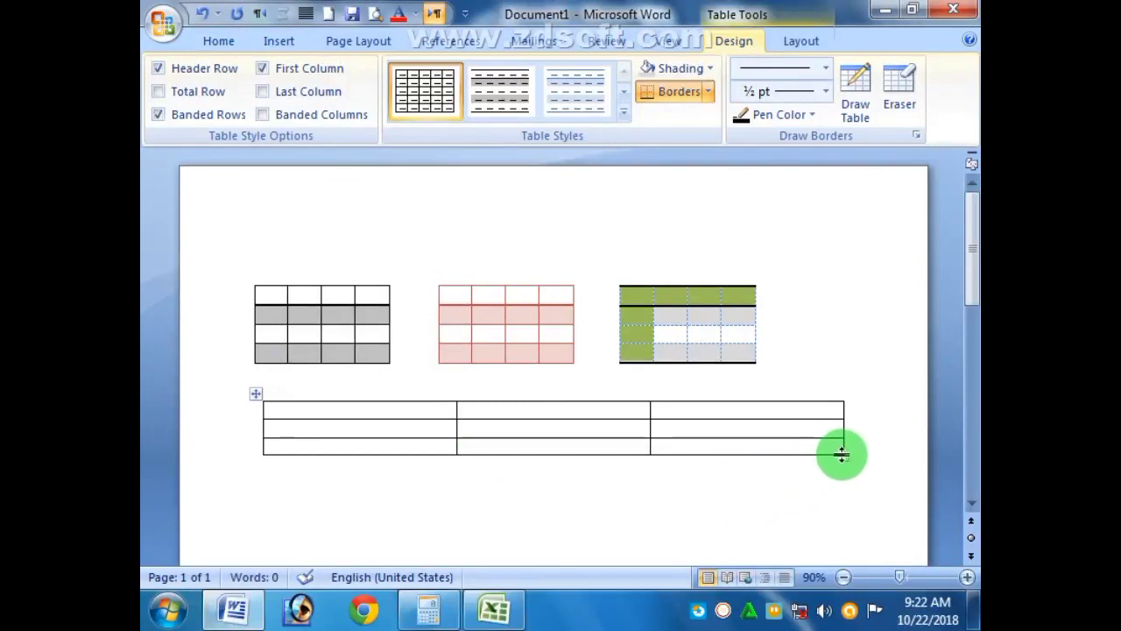
left_click_drag(846, 457, 775, 526)
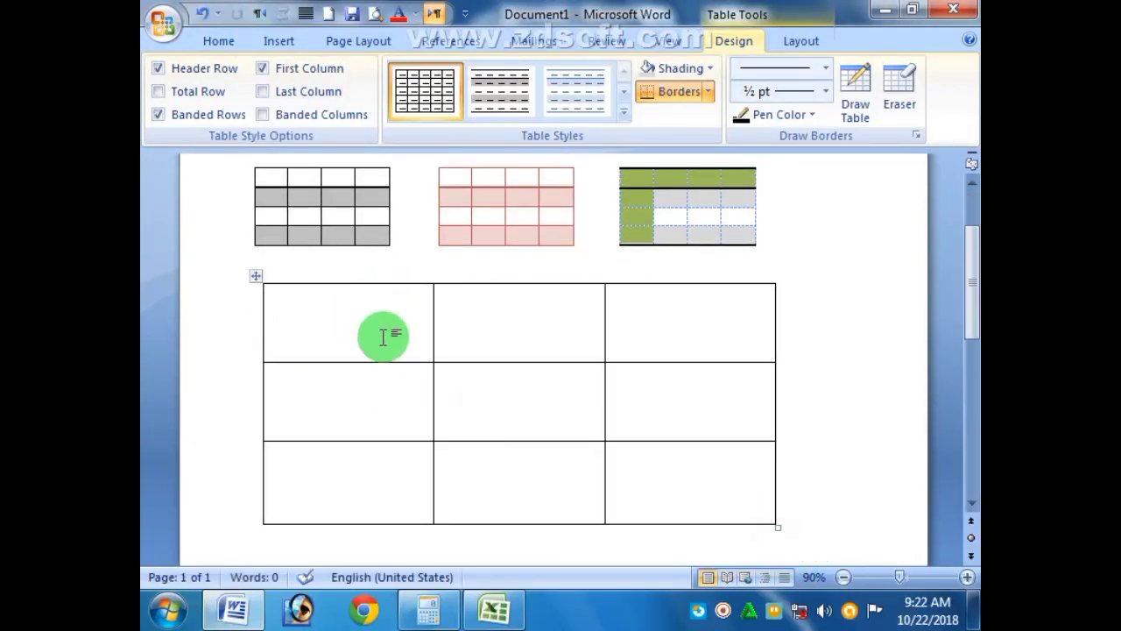
Split the first cell of the new 3x3 table into 4 columns and 4 rows.
left_click(326, 320)
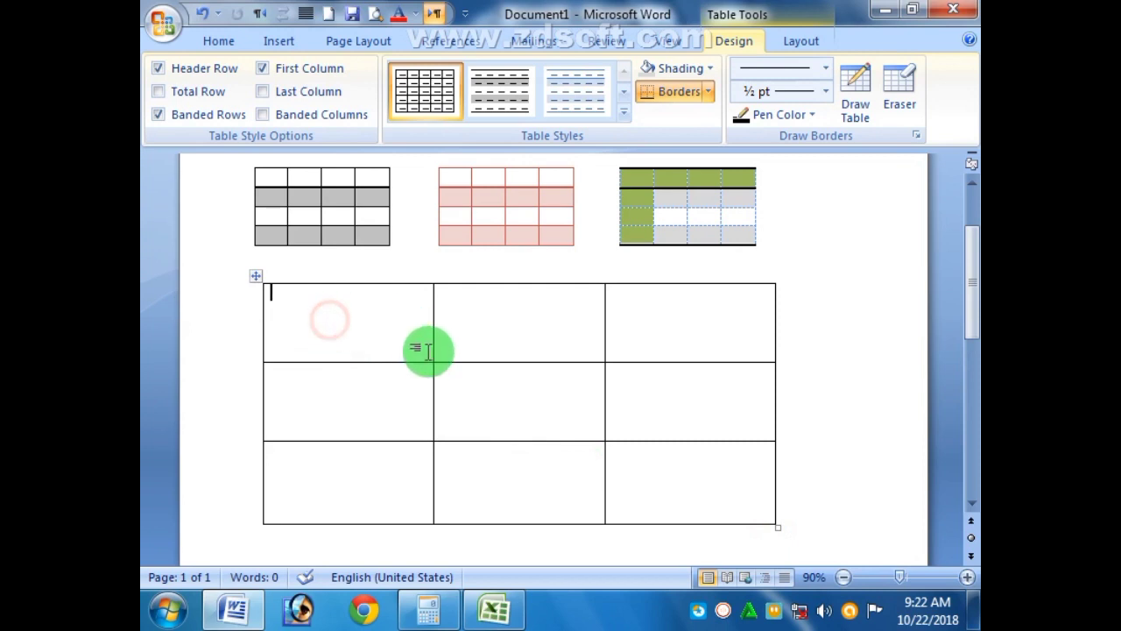
left_click(799, 40)
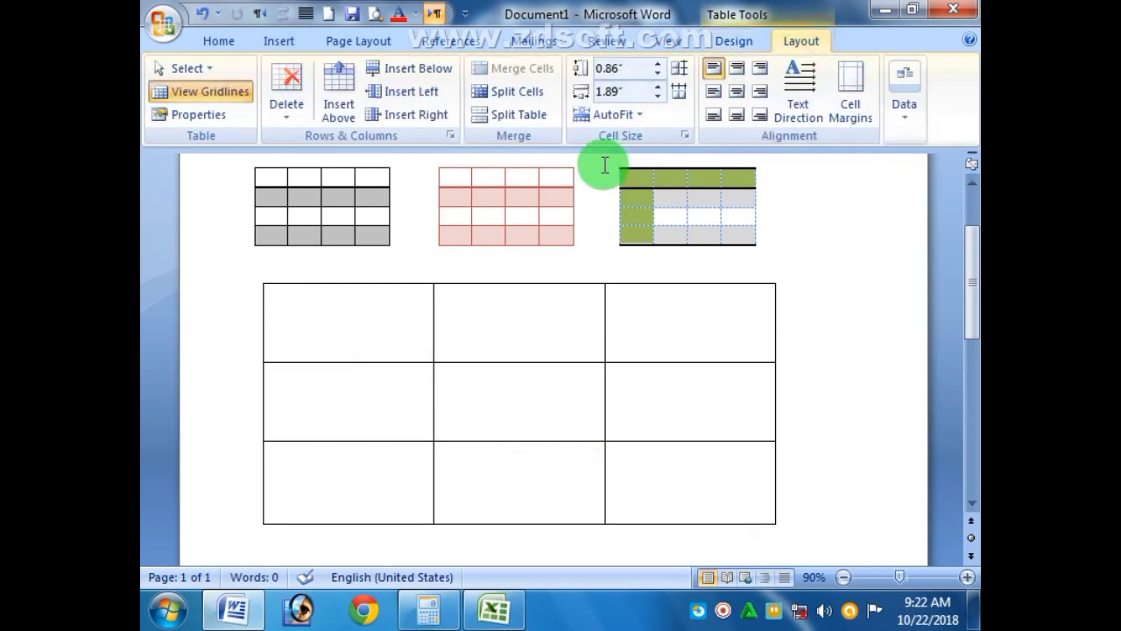
left_click(523, 98)
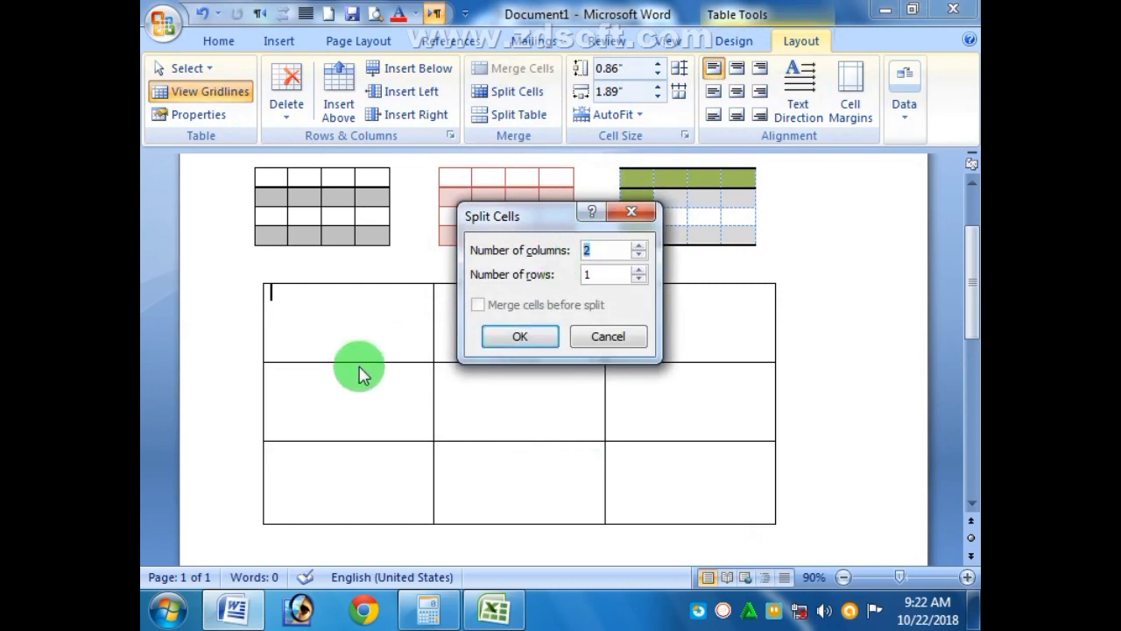
left_click(640, 246)
left_click(640, 246)
left_click(640, 269)
left_click(640, 269)
left_click(640, 270)
left_click(525, 336)
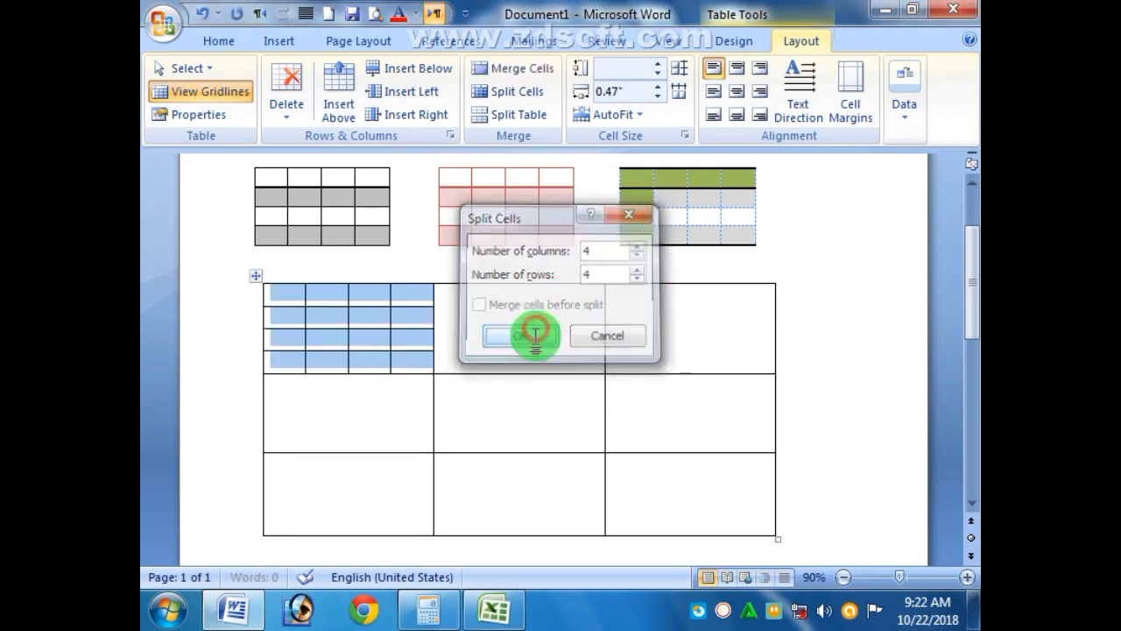
left_click(585, 413)
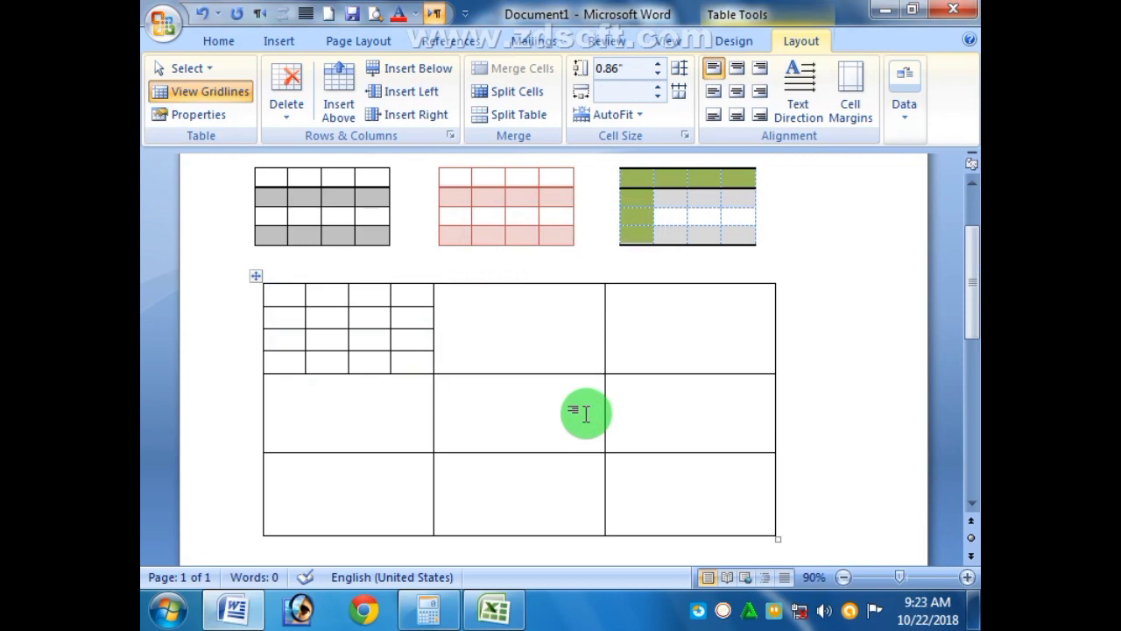
left_click(520, 338)
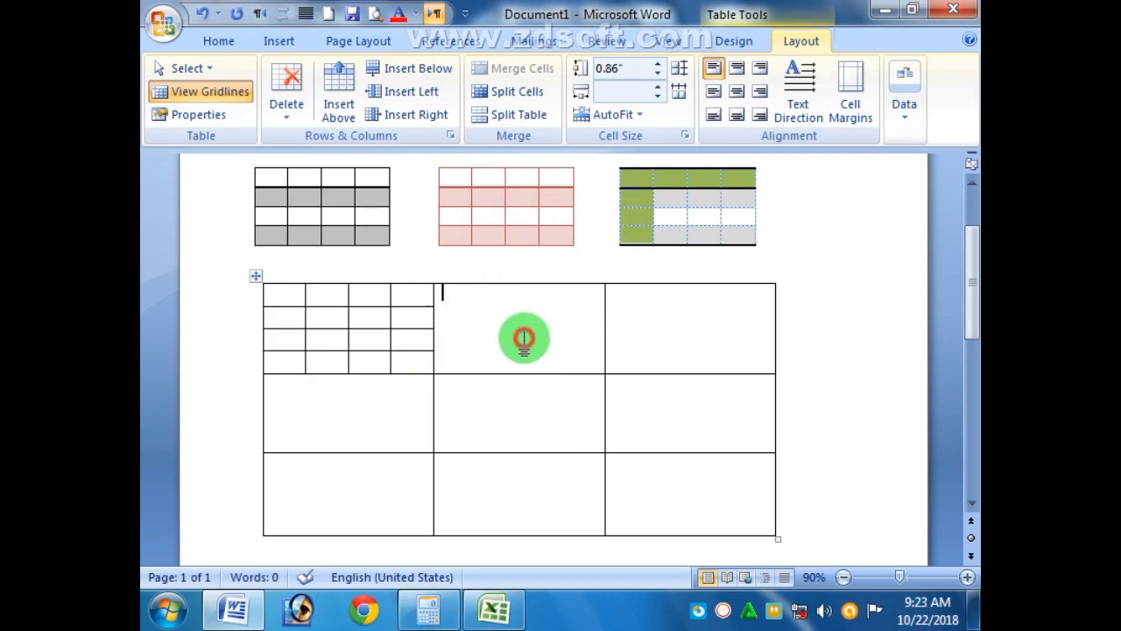
Delete the entire large table below the three styled tables.
left_click(253, 280)
key("BackSpace")
scroll(360, 340, "up", 3)
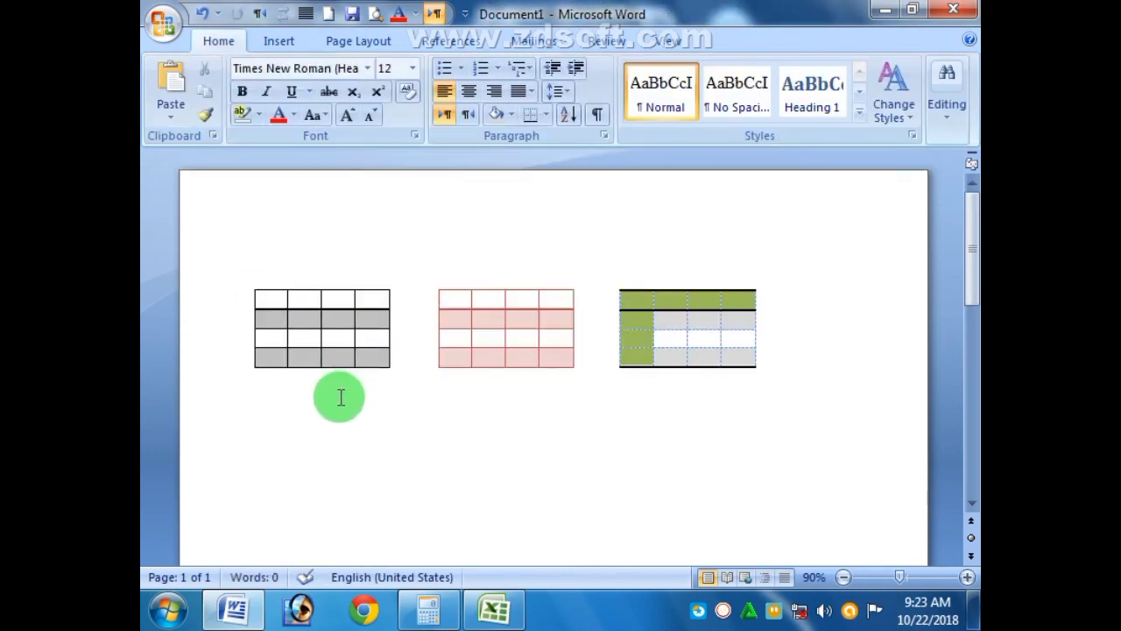
Write INSERT TABLE below the styled tables, leave a blank line, and add the lines INSERT ROWS and INSERT COLS.
type("INSERT")
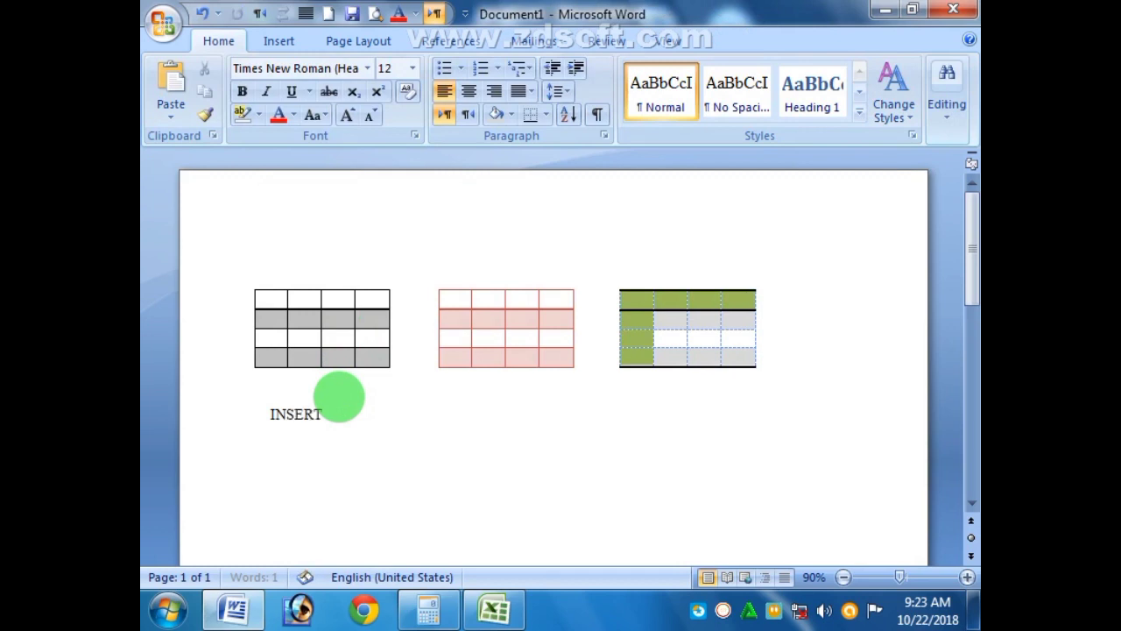
type(" TABLE")
key("Return")
key("Return")
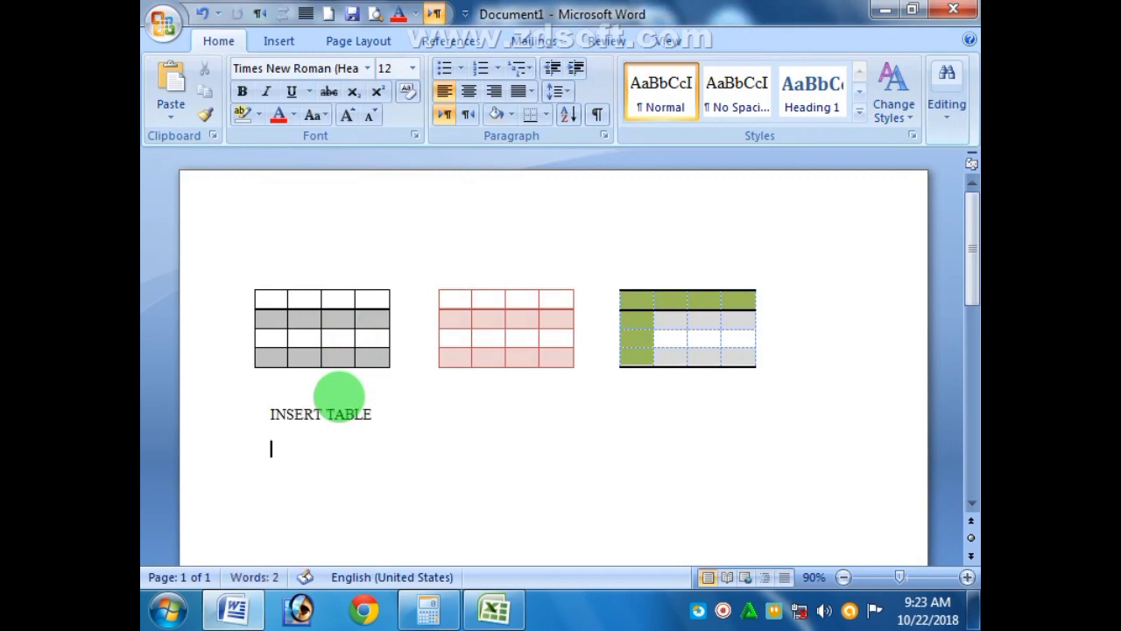
type("INSER")
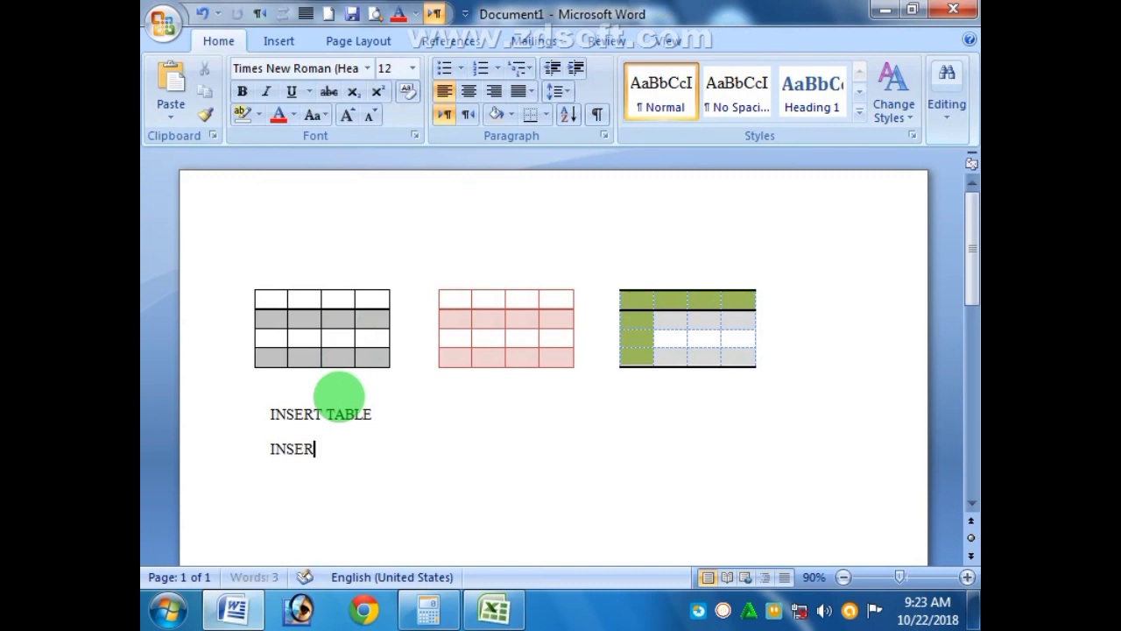
type("T ROWS")
key("Return")
type("INSERT ")
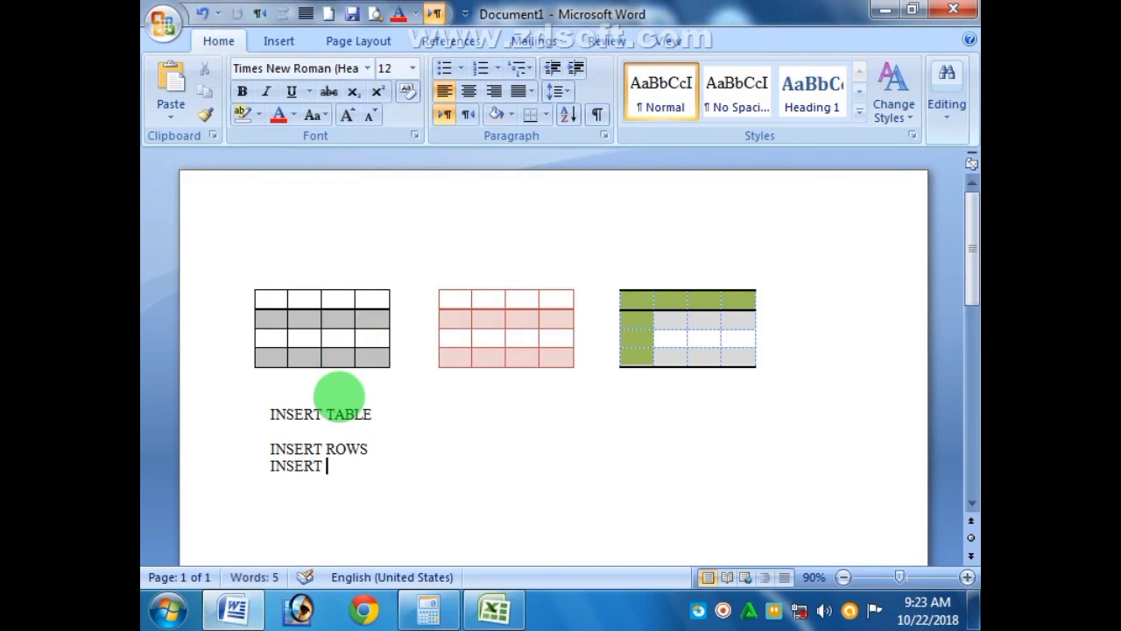
type("COLS")
key("Return")
Continue the list with the lines DEL ROWS and DEL COL.
type("DEL")
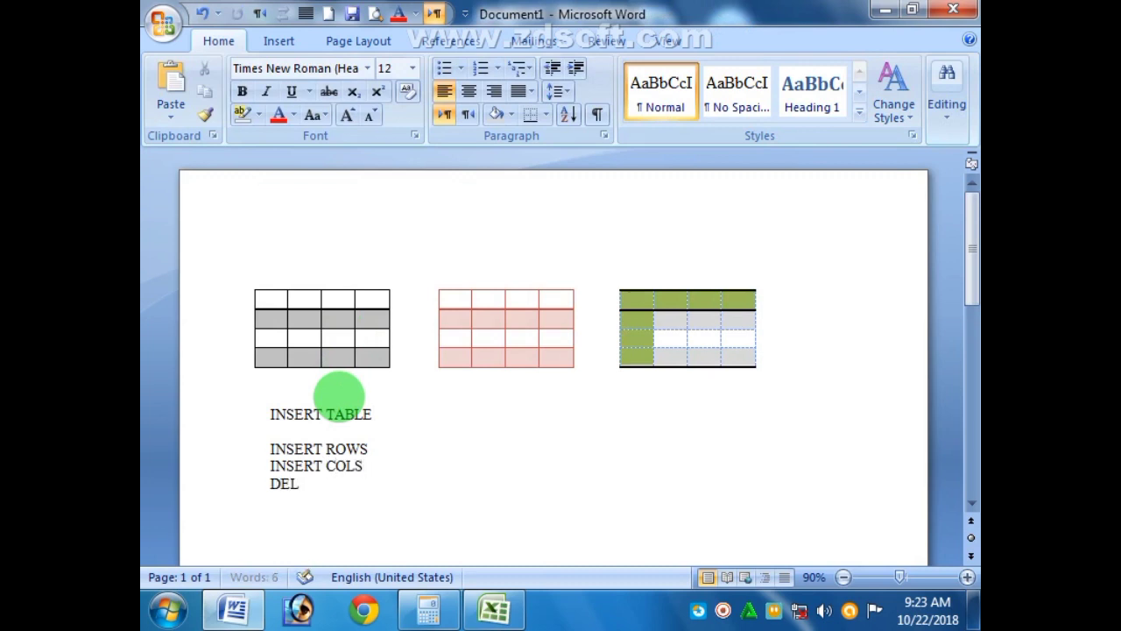
type(" ROWS")
type("DL")
key("BackSpace")
type("EL COL")
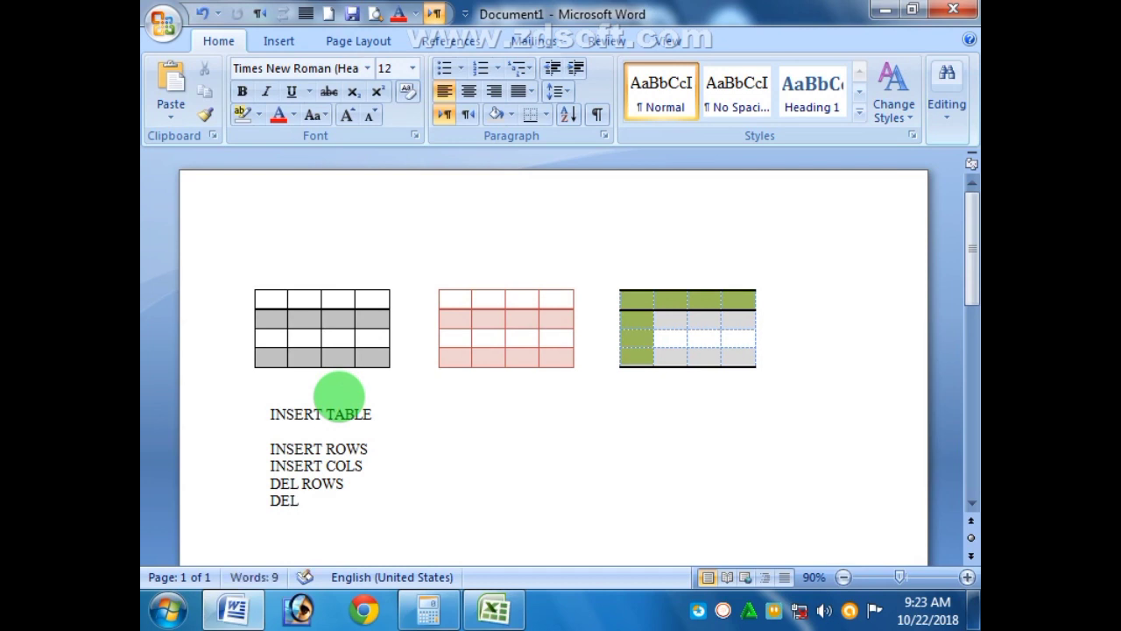